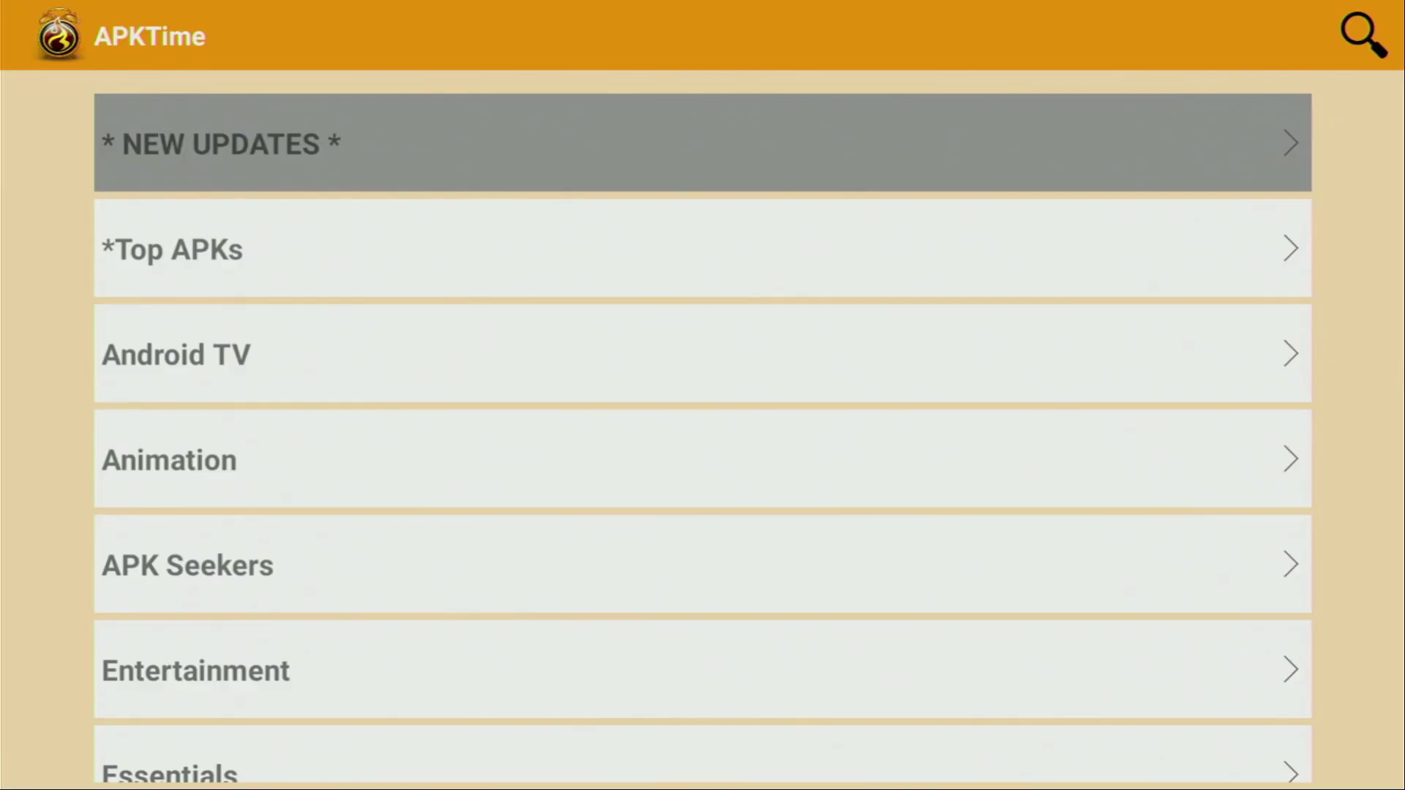
Scroll the APKTime category list down past Essentials and Free VPN, then back up to Graveyard
{"action": "key", "text": "Down"}
{"action": "key", "text": "Down"}
{"action": "key", "text": "Down"}
{"action": "key", "text": "Down"}
{"action": "key", "text": "Down"}
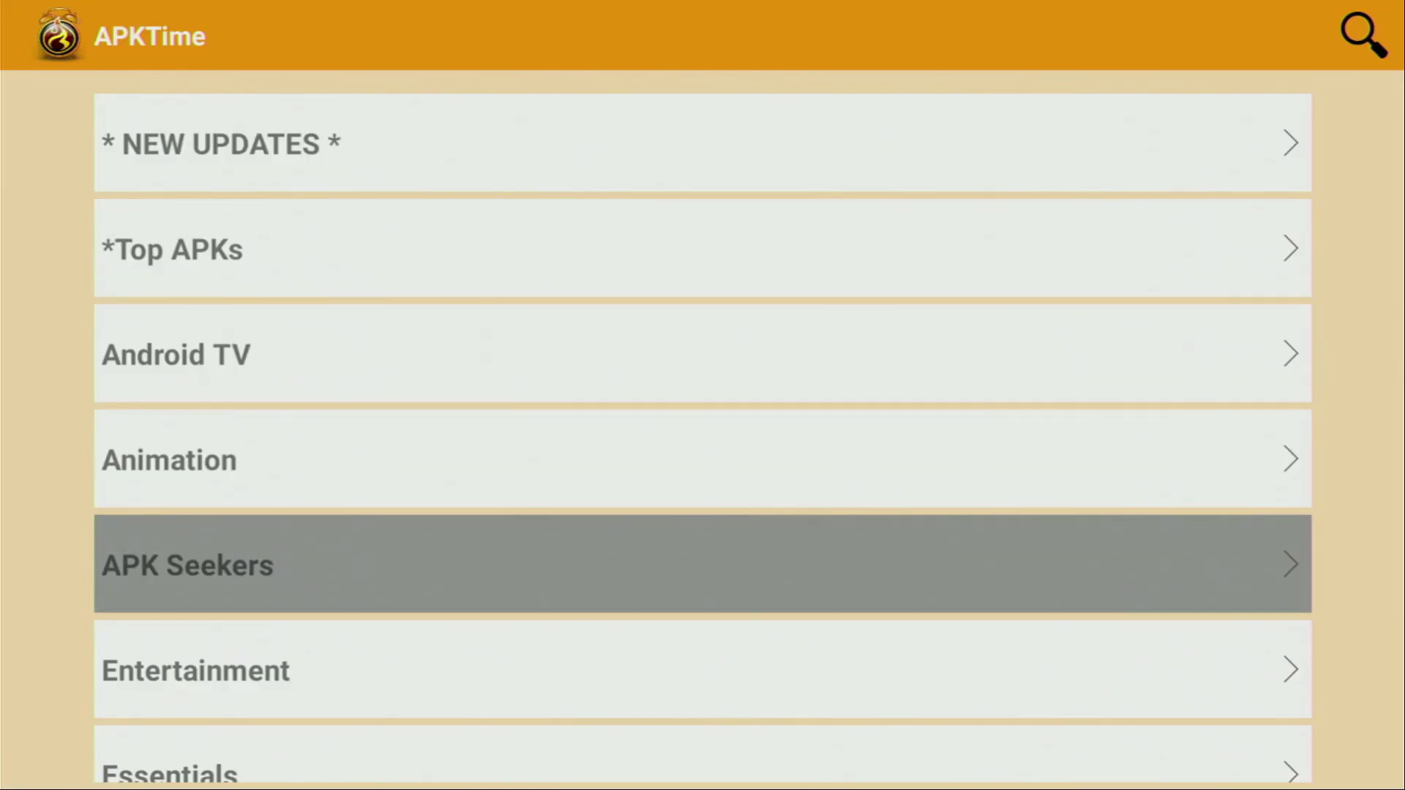
{"action": "key", "text": "Down"}
{"action": "key", "text": "Down"}
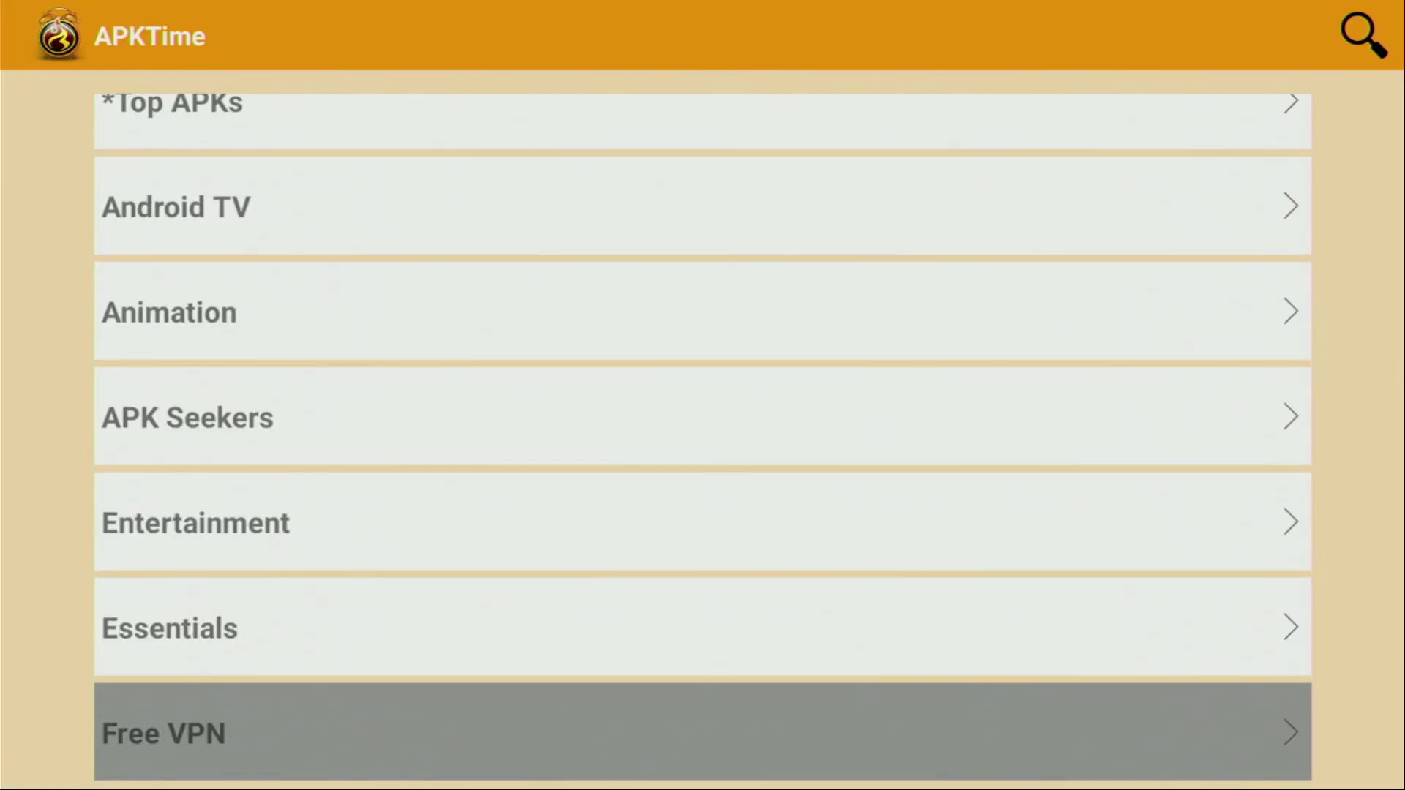
{"action": "key", "text": "Down"}
{"action": "key", "text": "Down"}
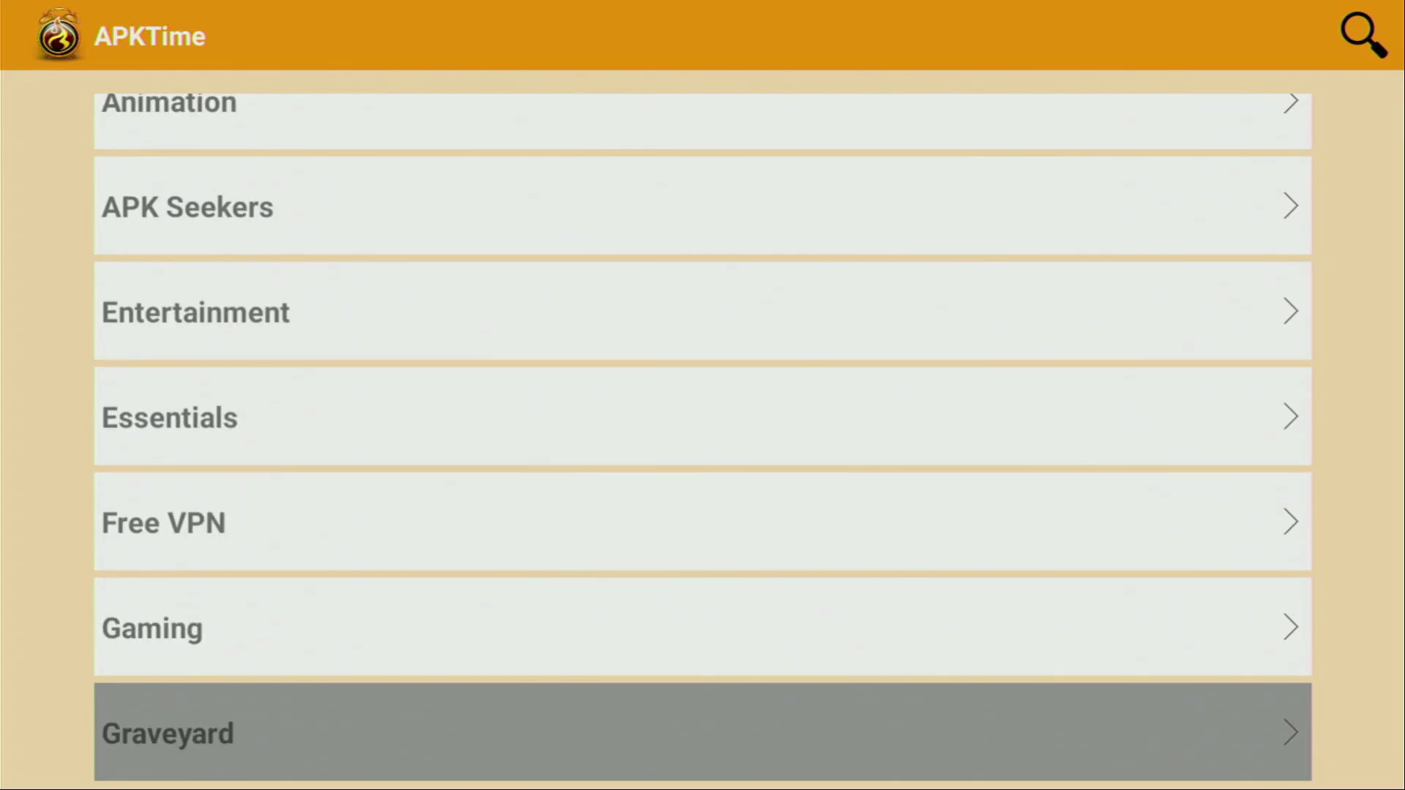
{"action": "key", "text": "Down"}
{"action": "key", "text": "Down"}
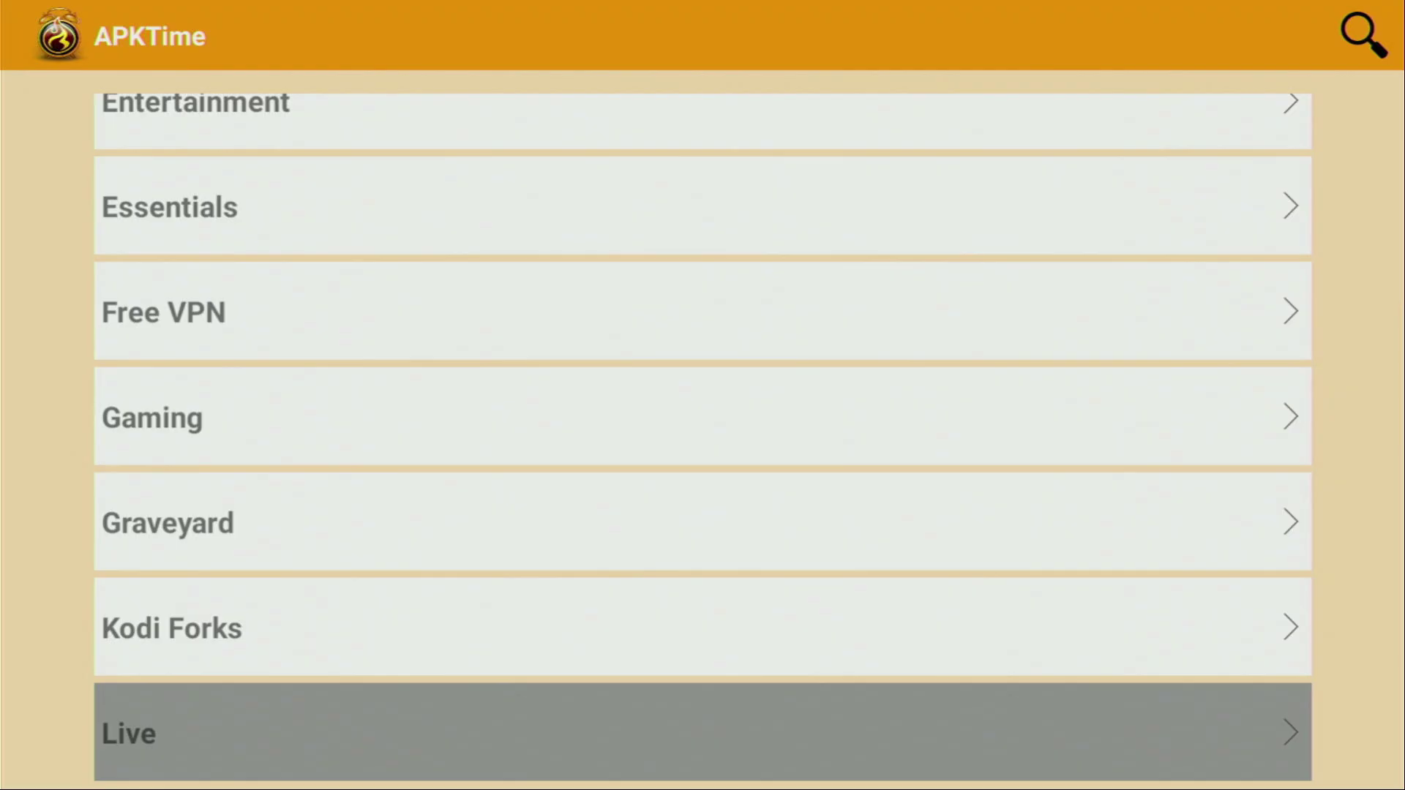
{"action": "key", "text": "Up"}
{"action": "key", "text": "Up"}
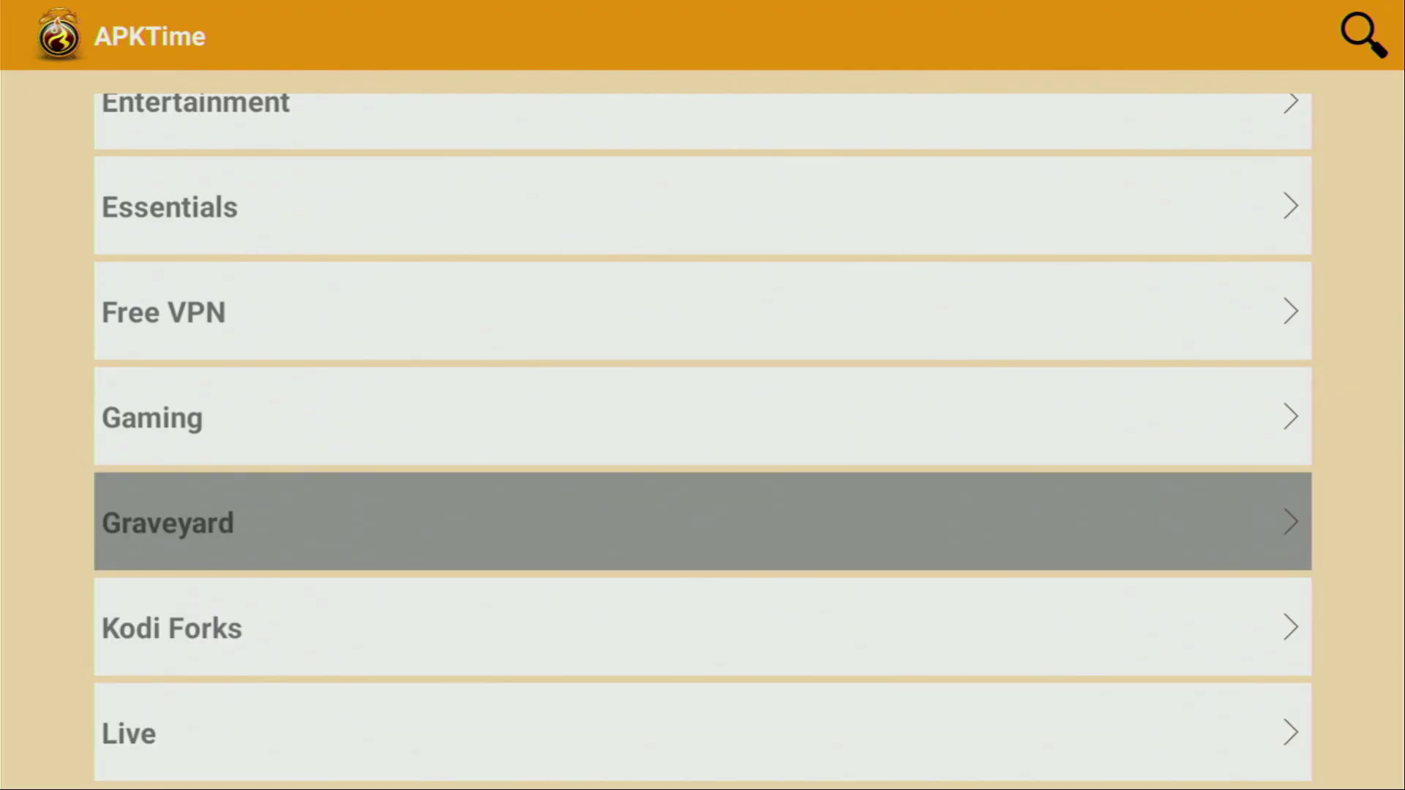
{"action": "key", "text": "Up"}
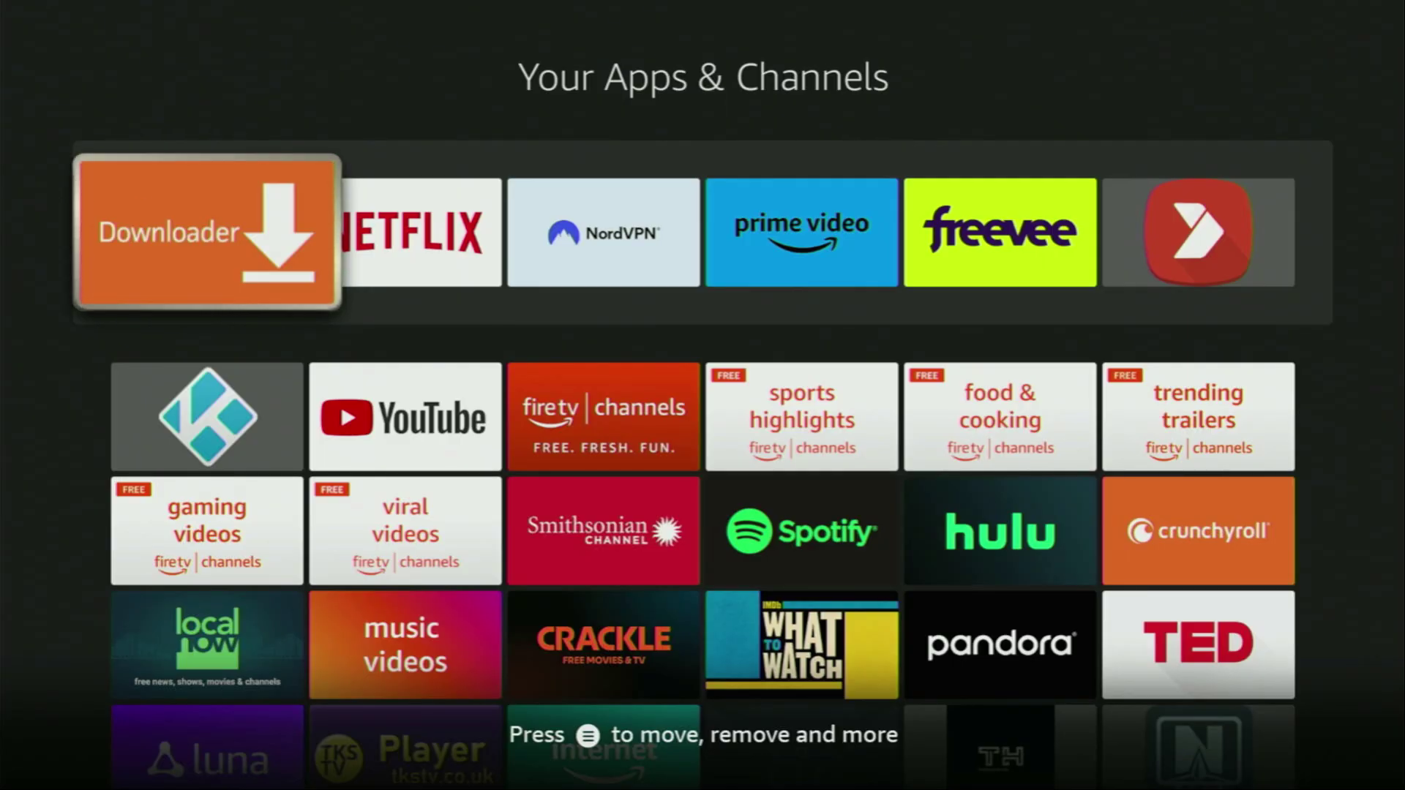
From the home screen, go to Find search and enter 'Do' on the on-screen keyboard
{"action": "key", "text": "Home"}
{"action": "key", "text": "Left"}
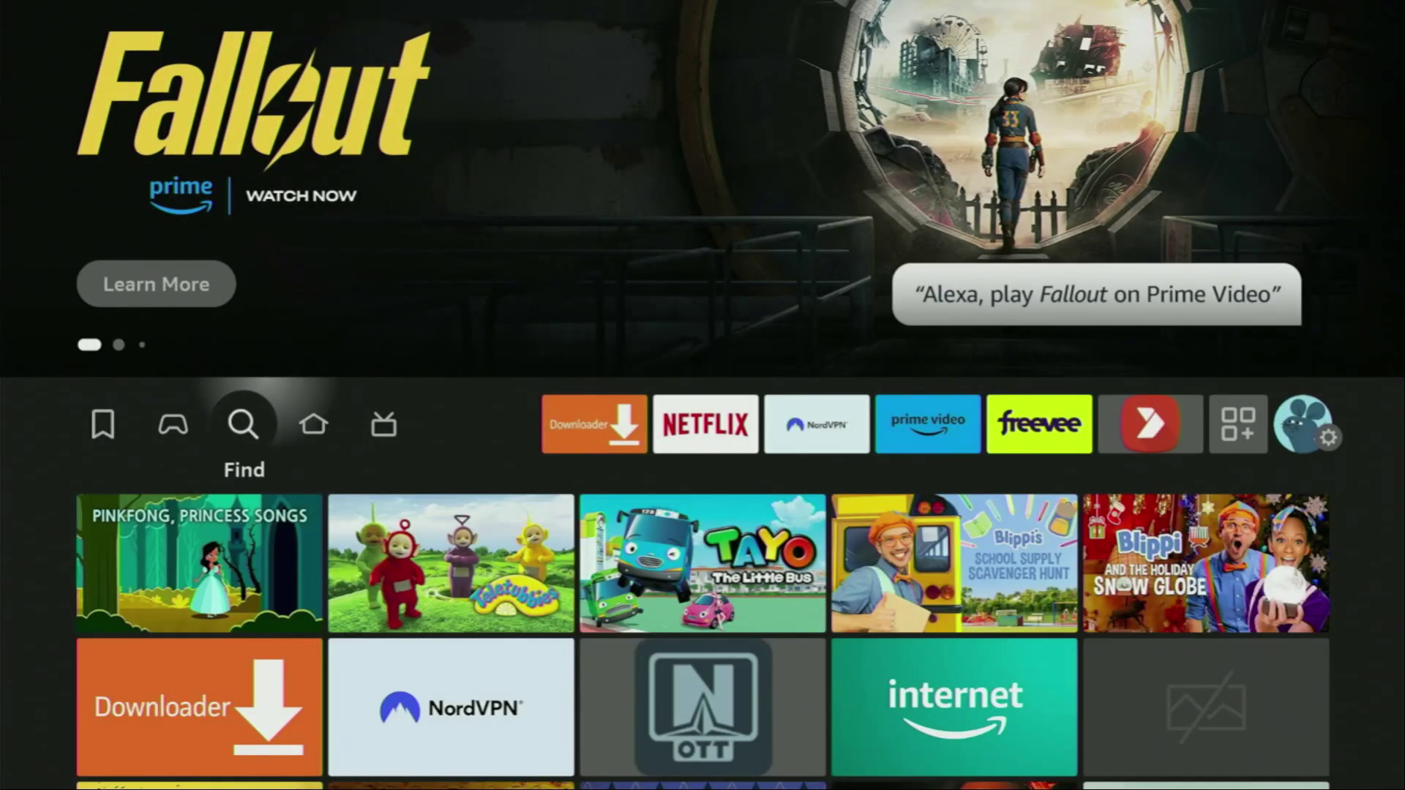
{"action": "key", "text": "Down"}
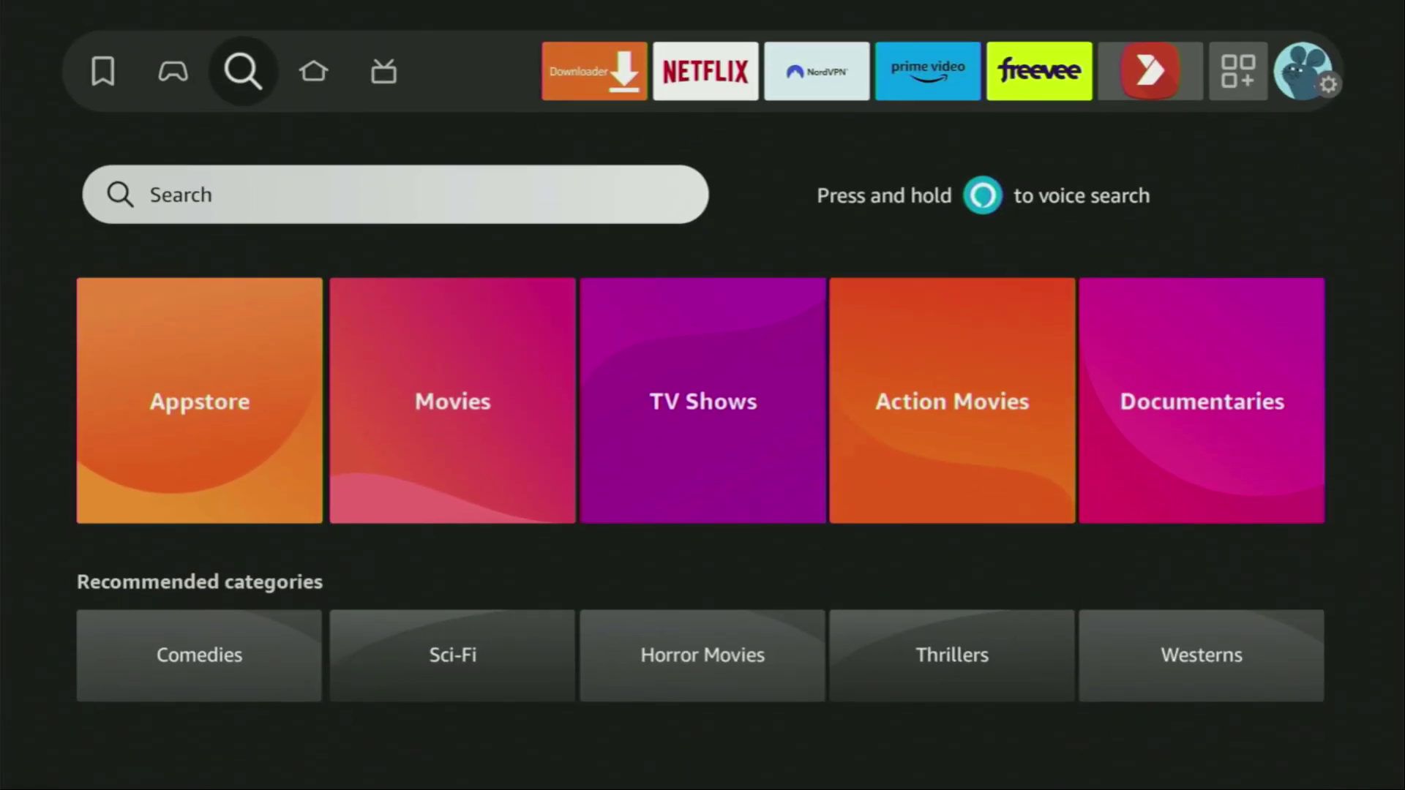
{"action": "key", "text": "Return"}
{"action": "key", "text": "Right"}
{"action": "key", "text": "Right"}
{"action": "key", "text": "Right"}
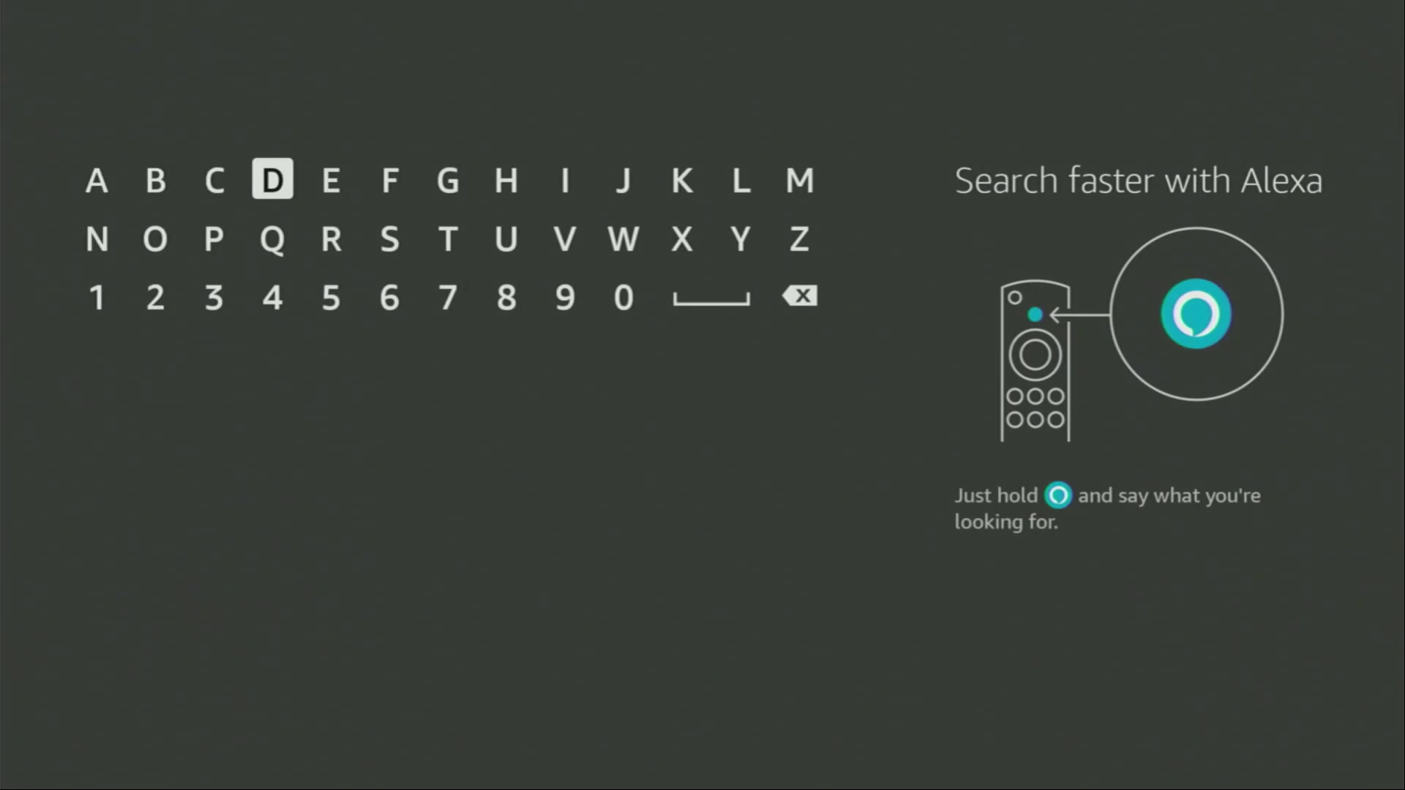
{"action": "key", "text": "Return"}
{"action": "key", "text": "Down"}
{"action": "key", "text": "Left"}
{"action": "key", "text": "Left"}
{"action": "key", "text": "Return"}
Pick the Downloader suggestion to search for it, then return to the home screen
{"action": "key", "text": "Down"}
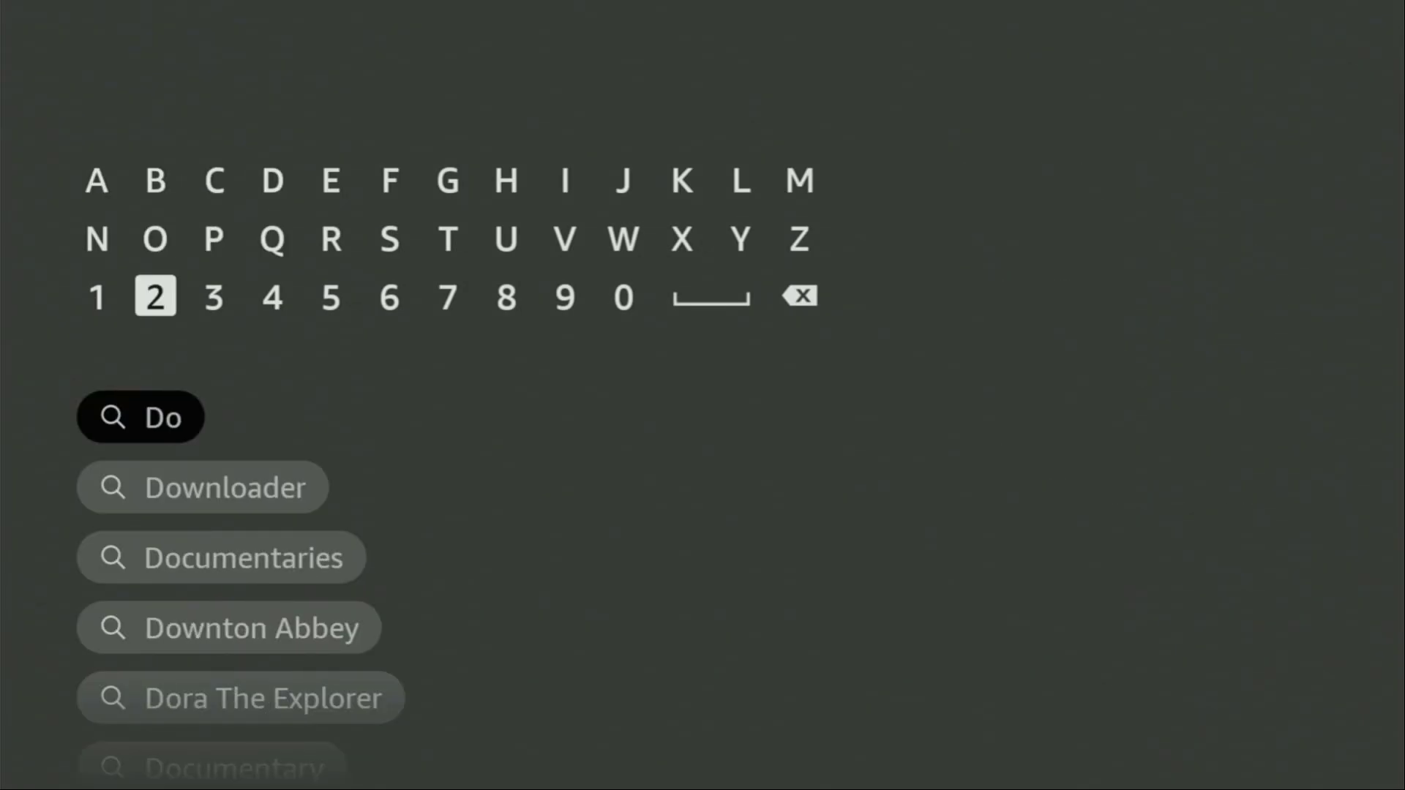
{"action": "key", "text": "Down"}
{"action": "key", "text": "Down"}
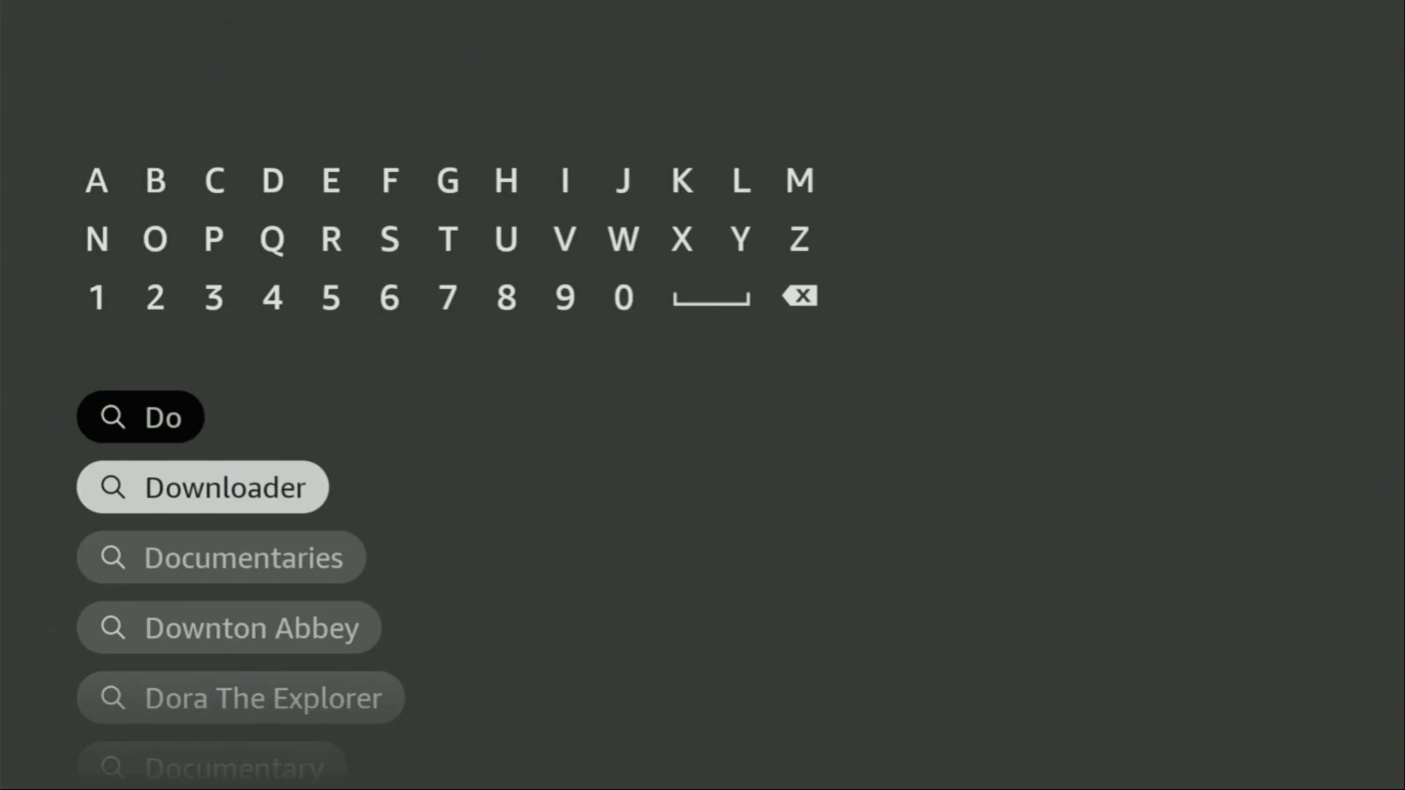
{"action": "key", "text": "Return"}
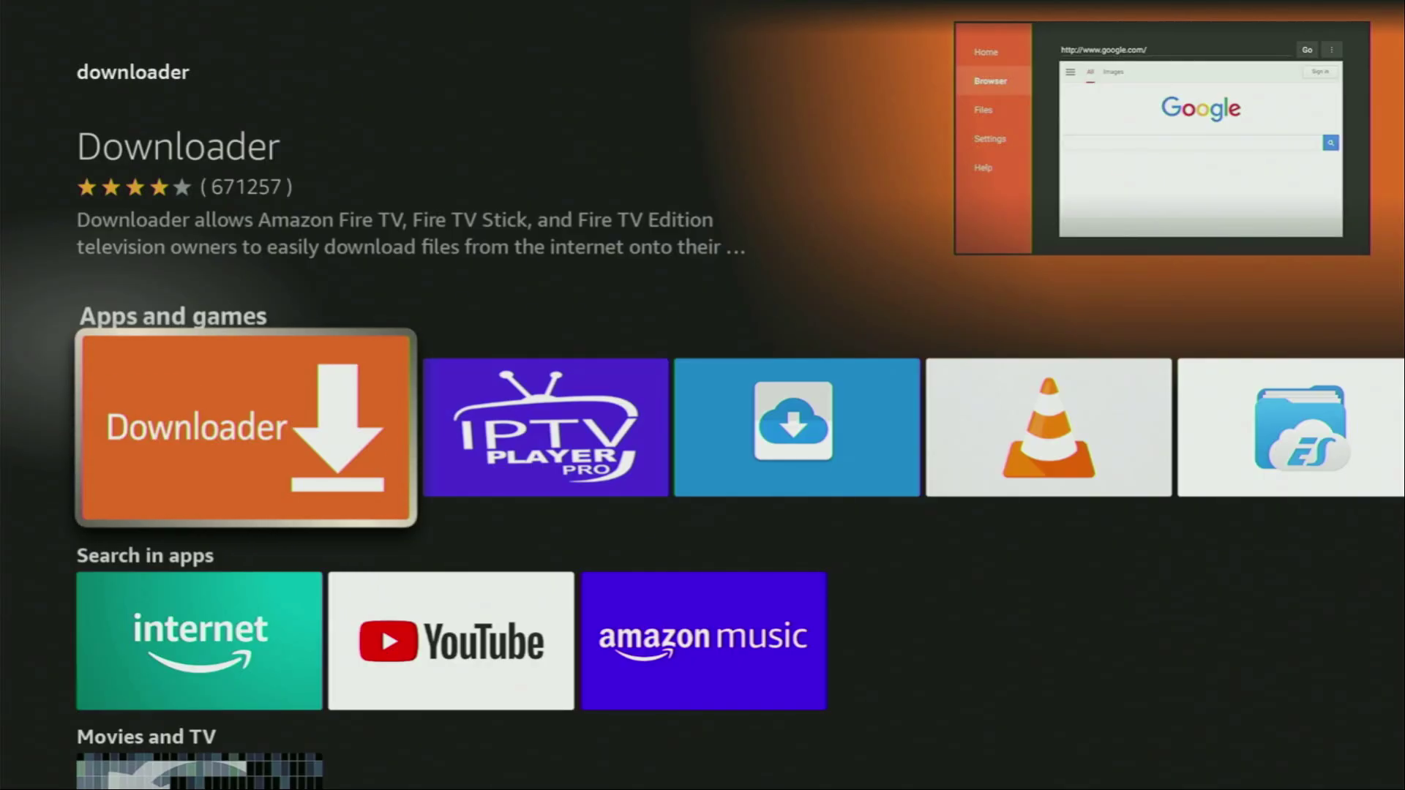
{"action": "key", "text": "Return"}
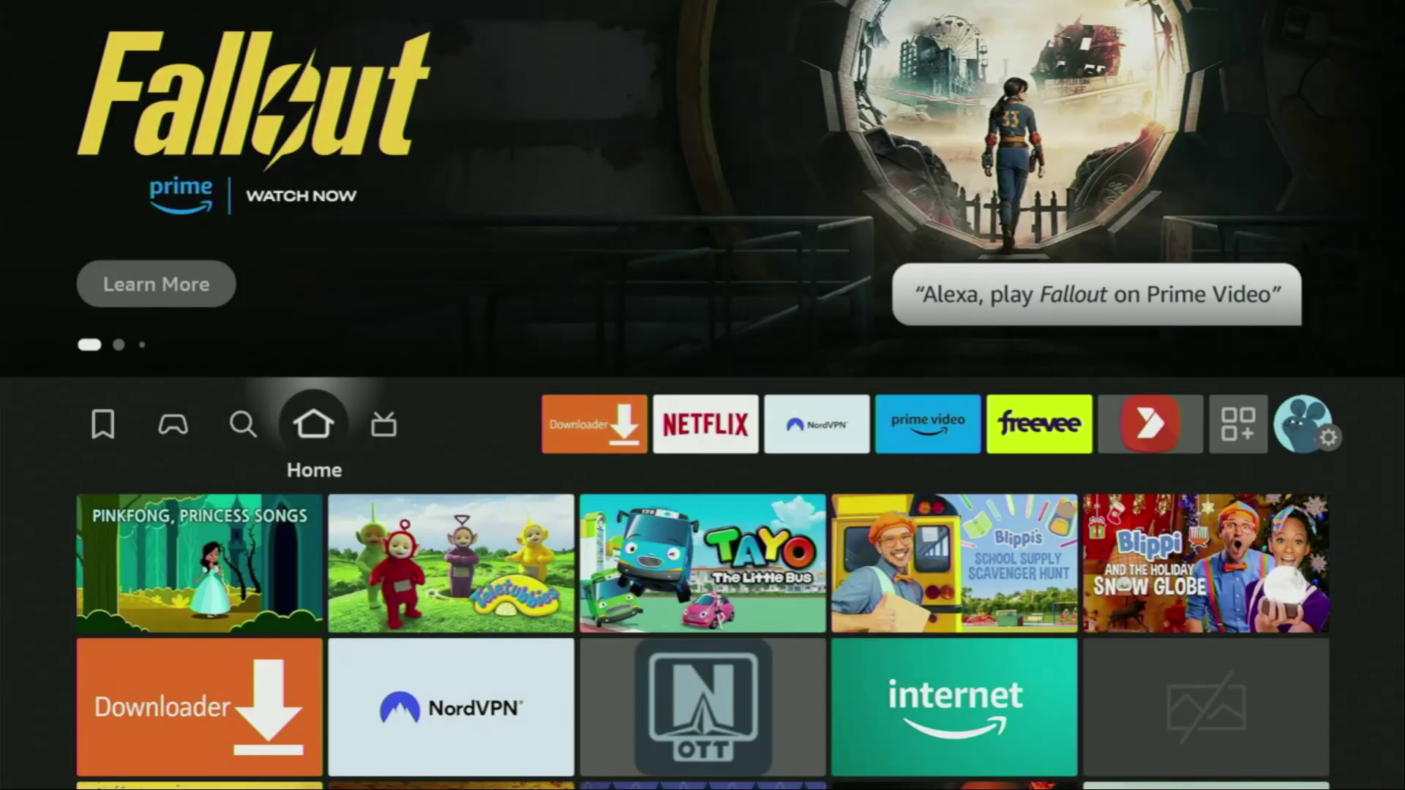
Move across to the settings tiles and open My Fire TV
{"action": "key", "text": "Right"}
{"action": "key", "text": "Right"}
{"action": "key", "text": "Right"}
{"action": "key", "text": "Right"}
{"action": "key", "text": "Right"}
{"action": "key", "text": "Right"}
{"action": "key", "text": "Right"}
{"action": "key", "text": "Right"}
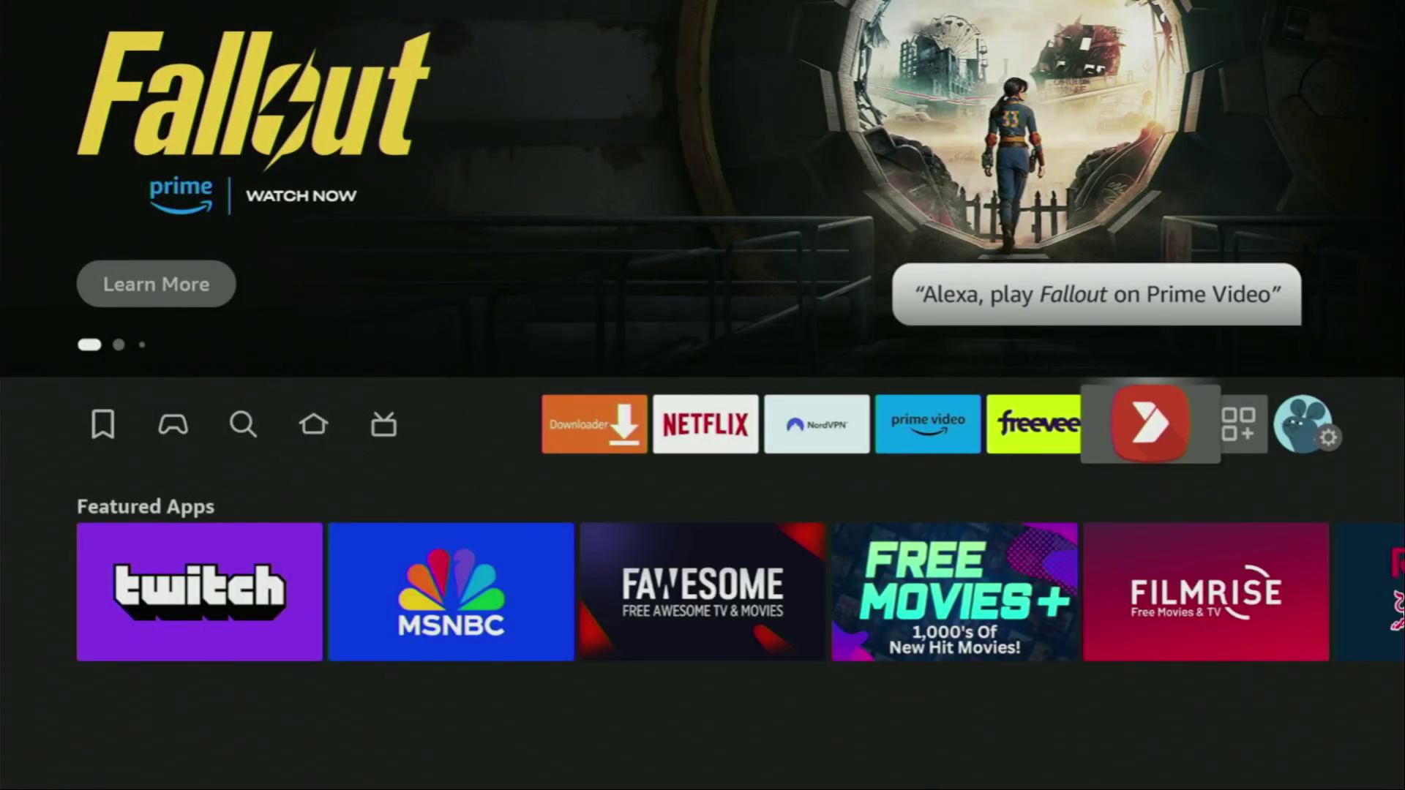
{"action": "key", "text": "Right"}
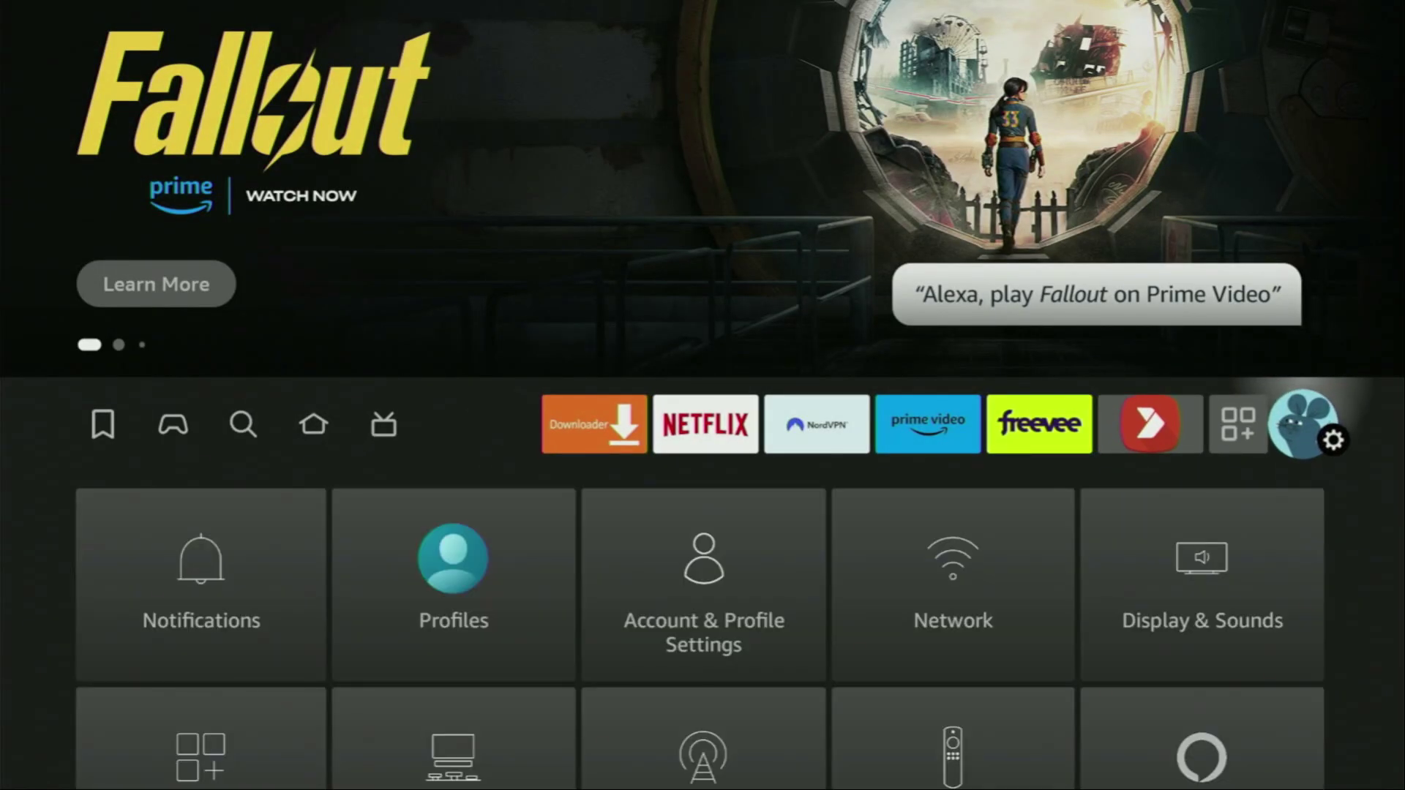
{"action": "key", "text": "Down"}
{"action": "key", "text": "Down"}
{"action": "key", "text": "Down"}
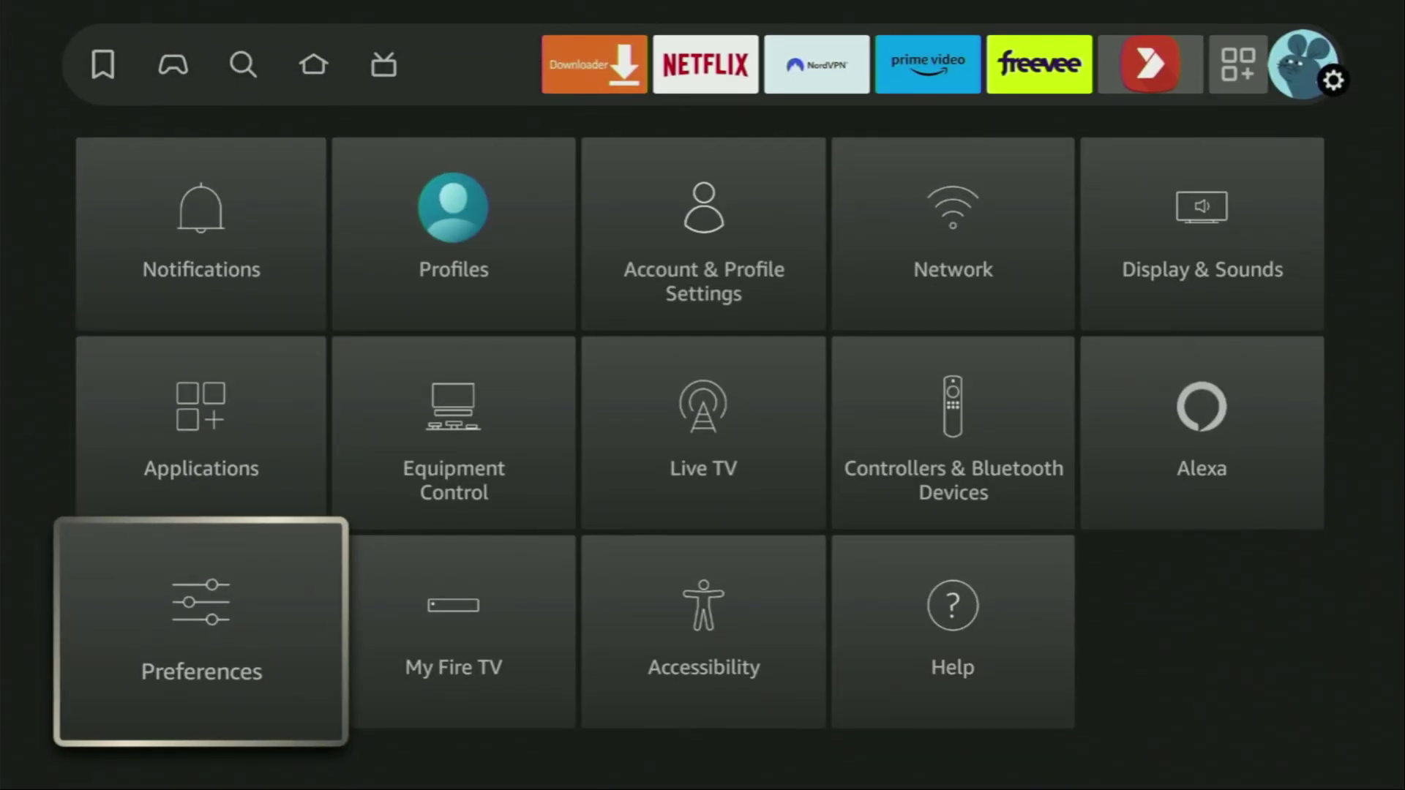
{"action": "key", "text": "Right"}
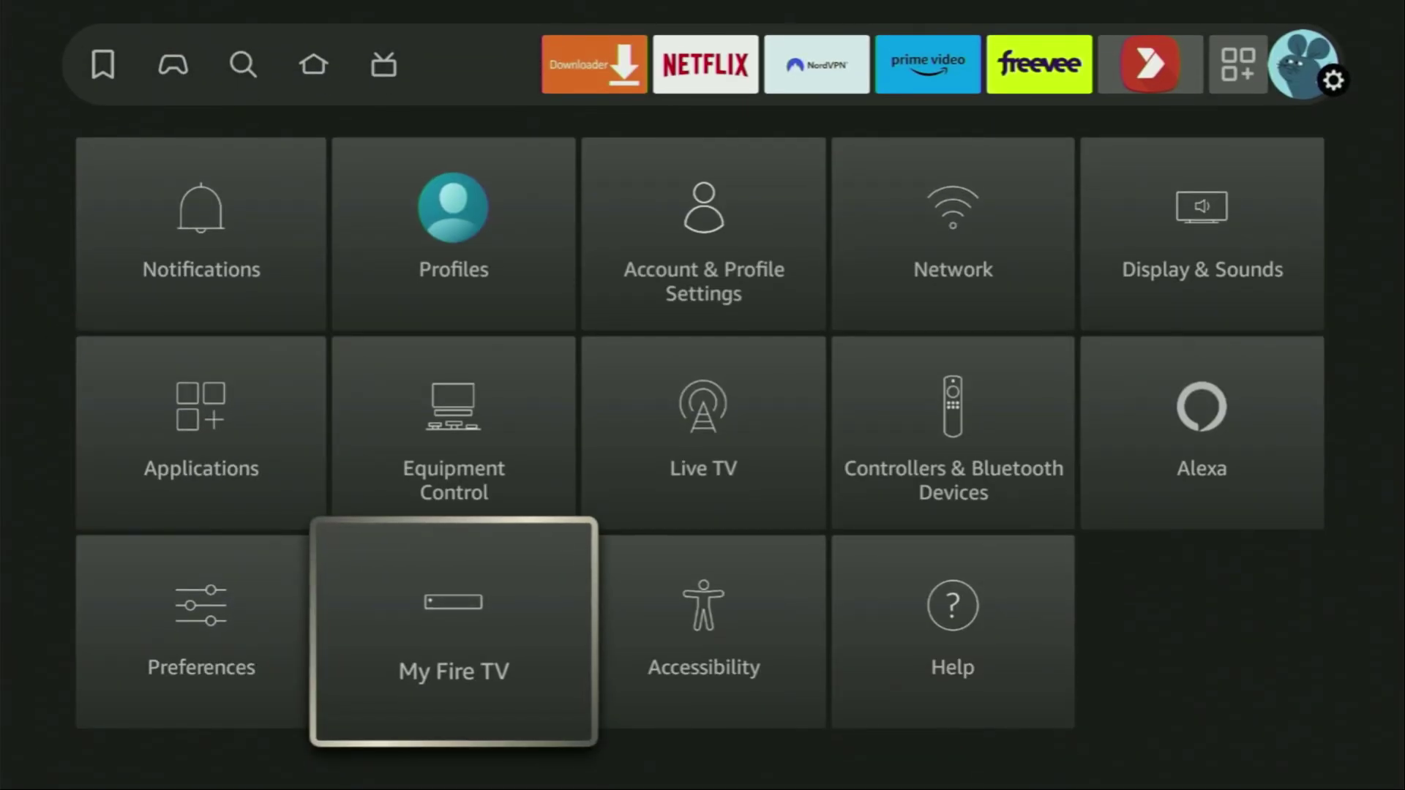
{"action": "key", "text": "Return"}
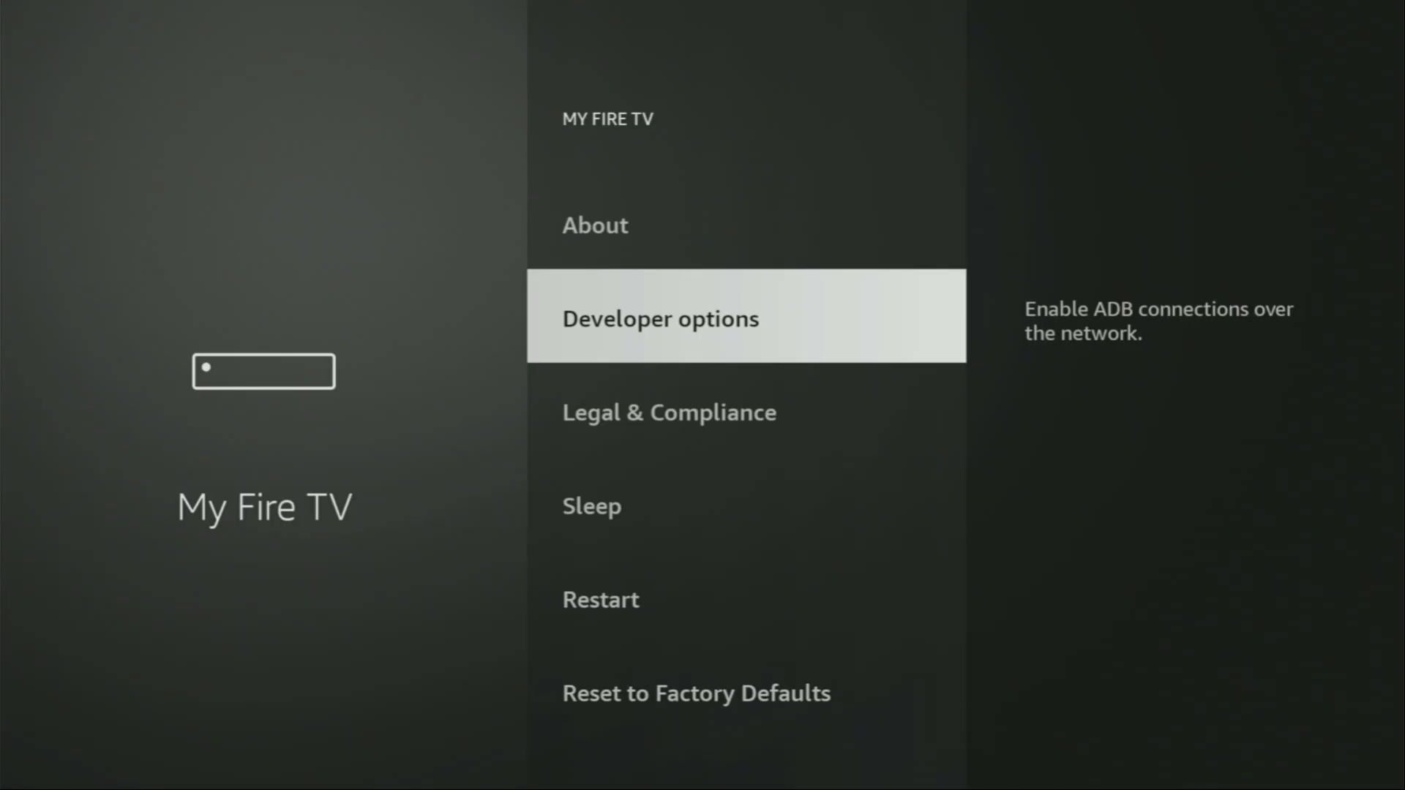
{"action": "key", "text": "Up"}
{"action": "key", "text": "Return"}
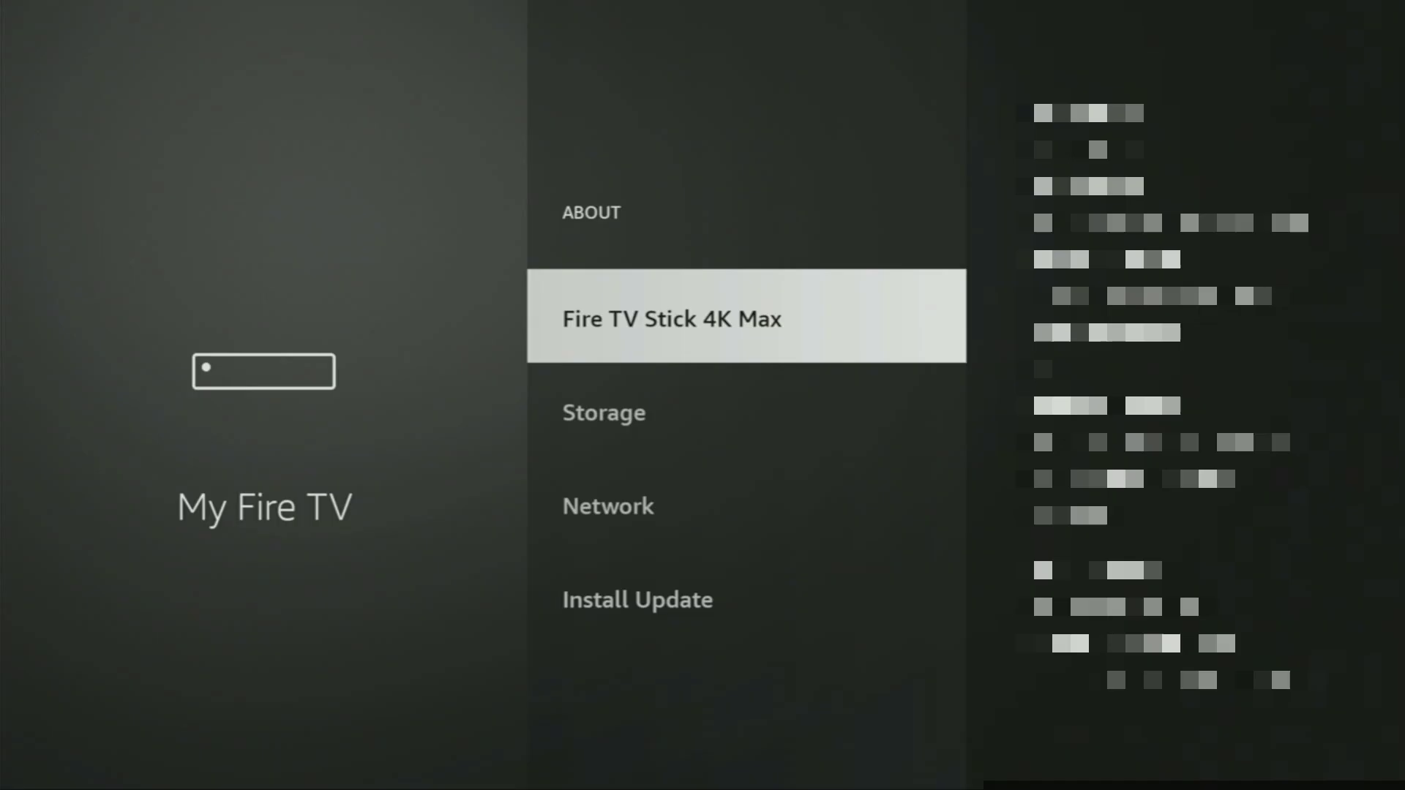
{"action": "key", "text": "Return"}
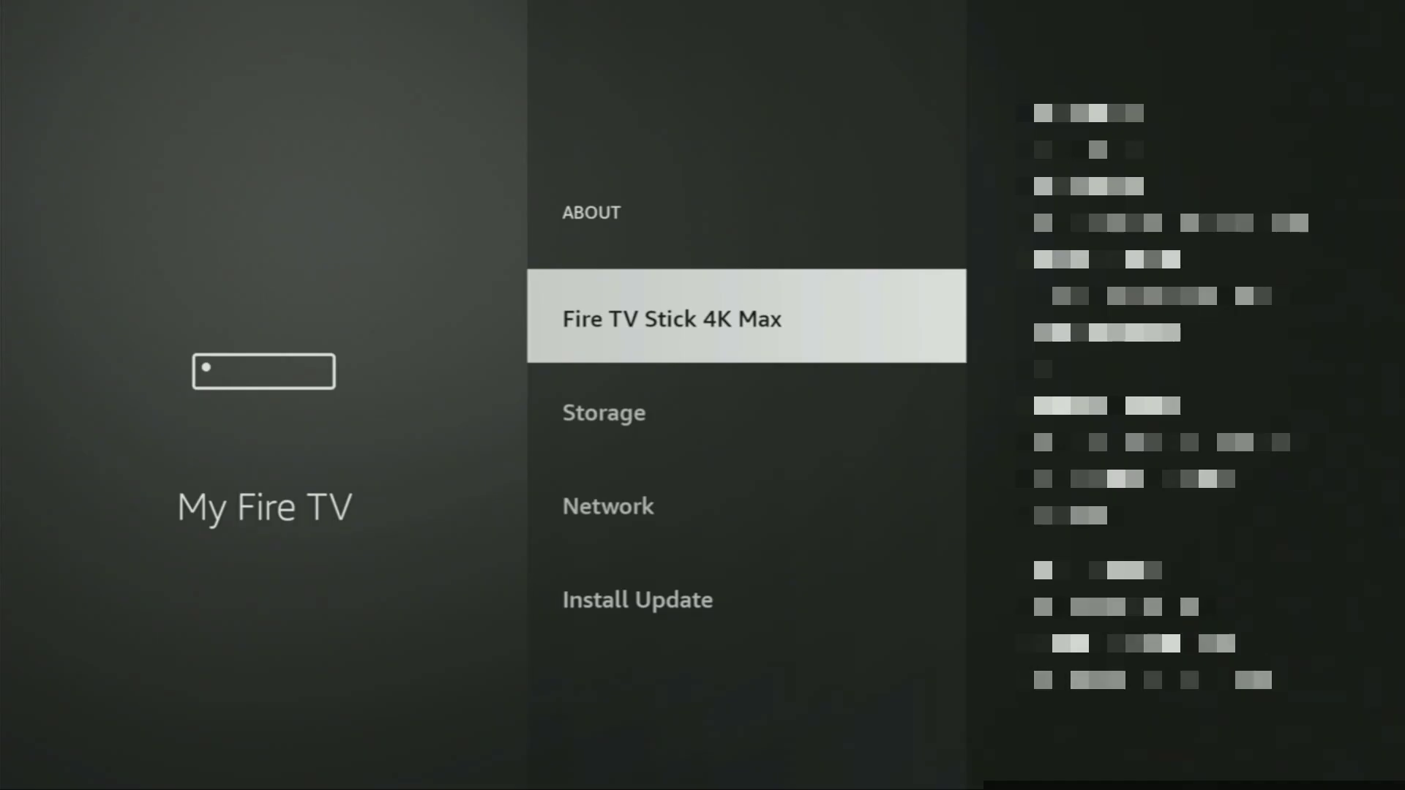
{"action": "key", "text": "Escape"}
{"action": "key", "text": "Down"}
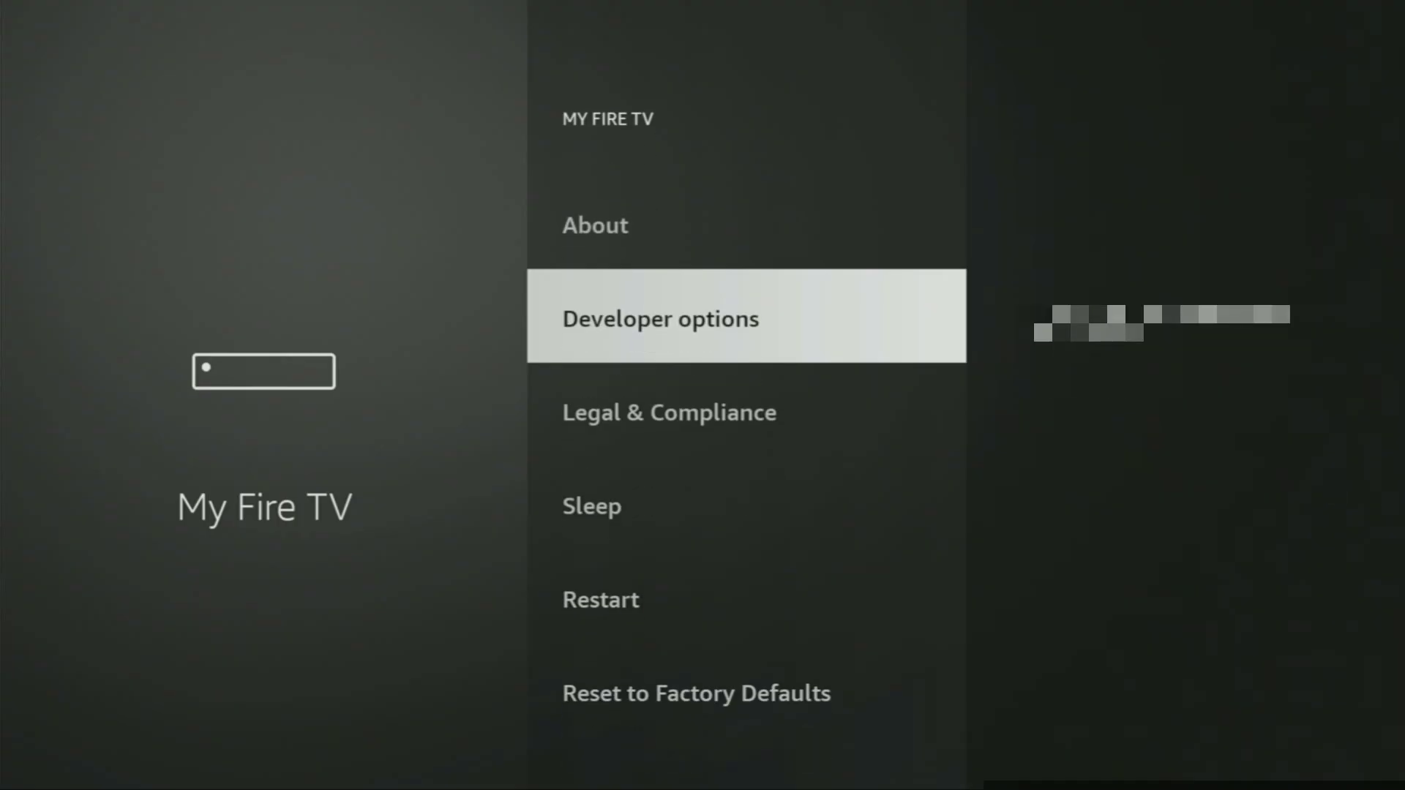
In Developer options, make sure ADB debugging ends up turned on
{"action": "key", "text": "Return"}
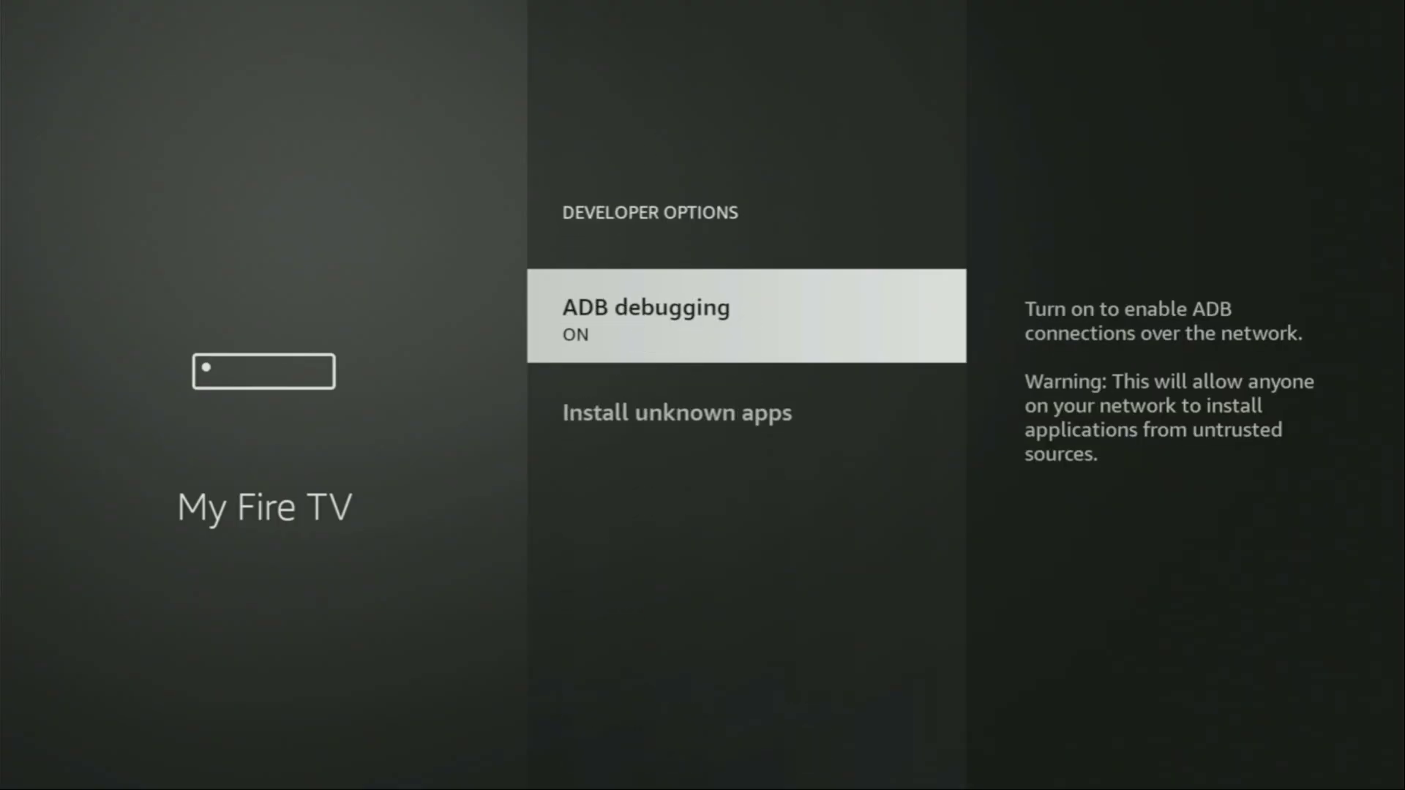
{"action": "key", "text": "Return"}
{"action": "key", "text": "Return"}
{"action": "key", "text": "Down"}
Under Install unknown apps, turn Downloader on, then back out toward the home screen
{"action": "key", "text": "Return"}
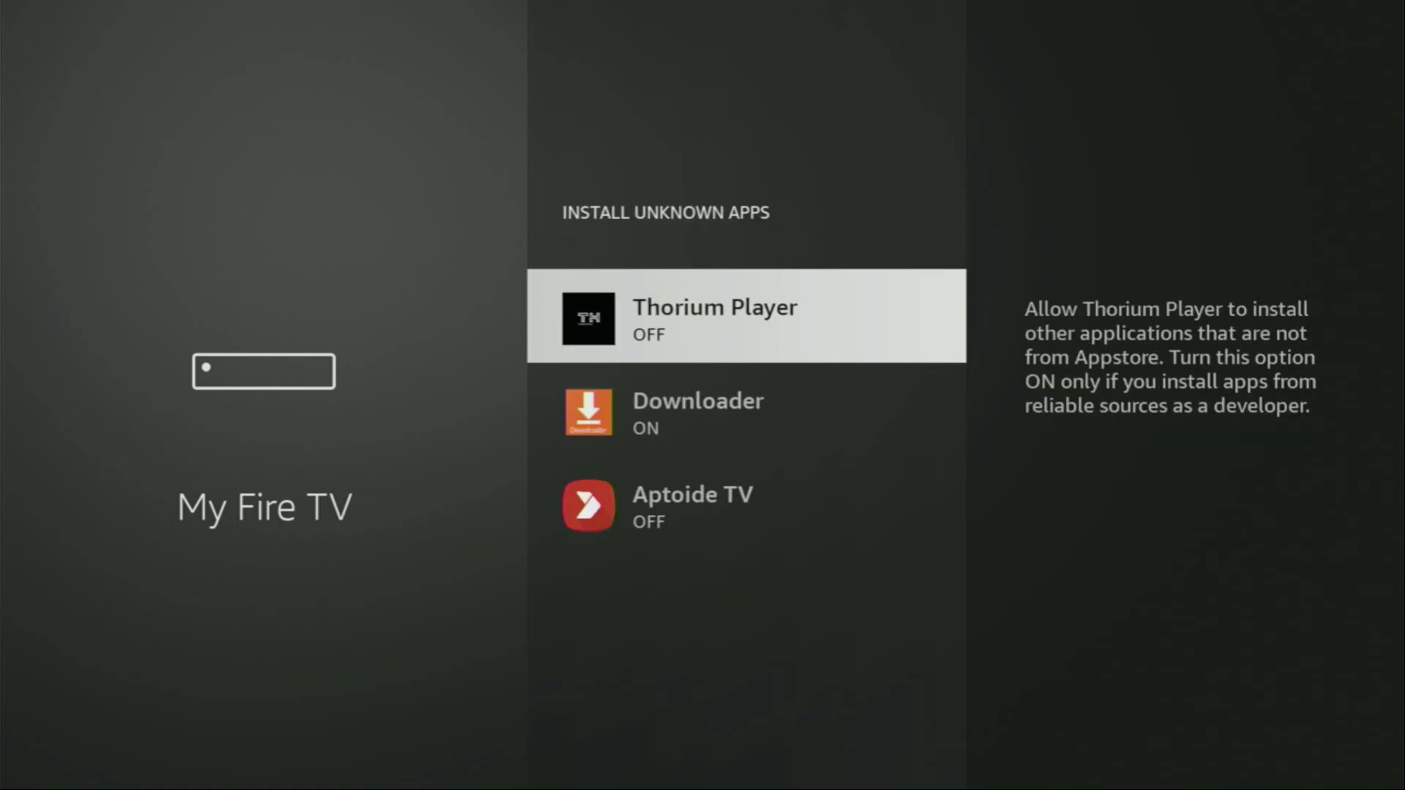
{"action": "key", "text": "Down"}
{"action": "key", "text": "Return"}
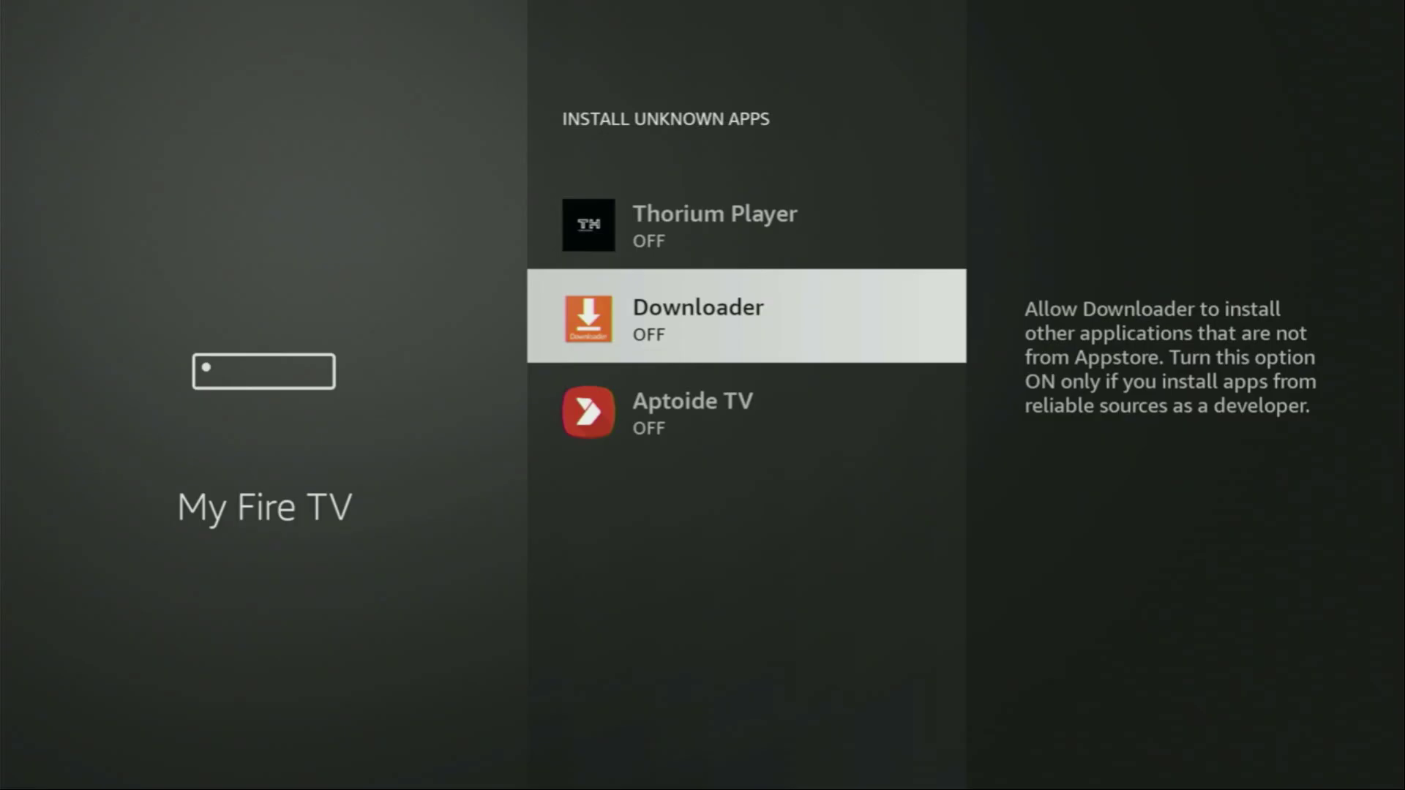
{"action": "key", "text": "Return"}
{"action": "key", "text": "Escape"}
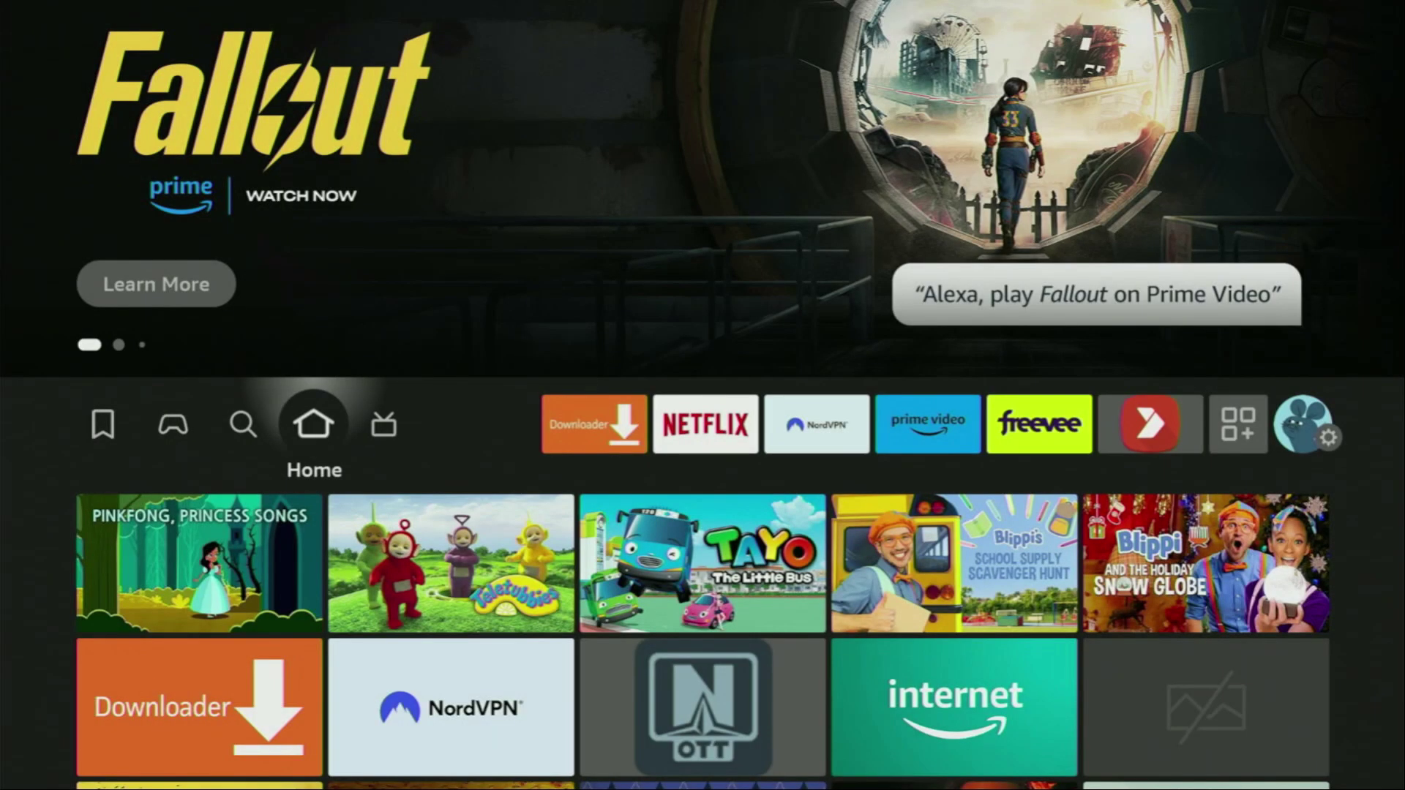
Open the full apps and channels list and launch NordVPN from its top row
{"action": "key", "text": "Right"}
{"action": "key", "text": "Right"}
{"action": "key", "text": "Right"}
{"action": "key", "text": "Right"}
{"action": "key", "text": "Right"}
{"action": "key", "text": "Right"}
{"action": "key", "text": "Right"}
{"action": "key", "text": "Right"}
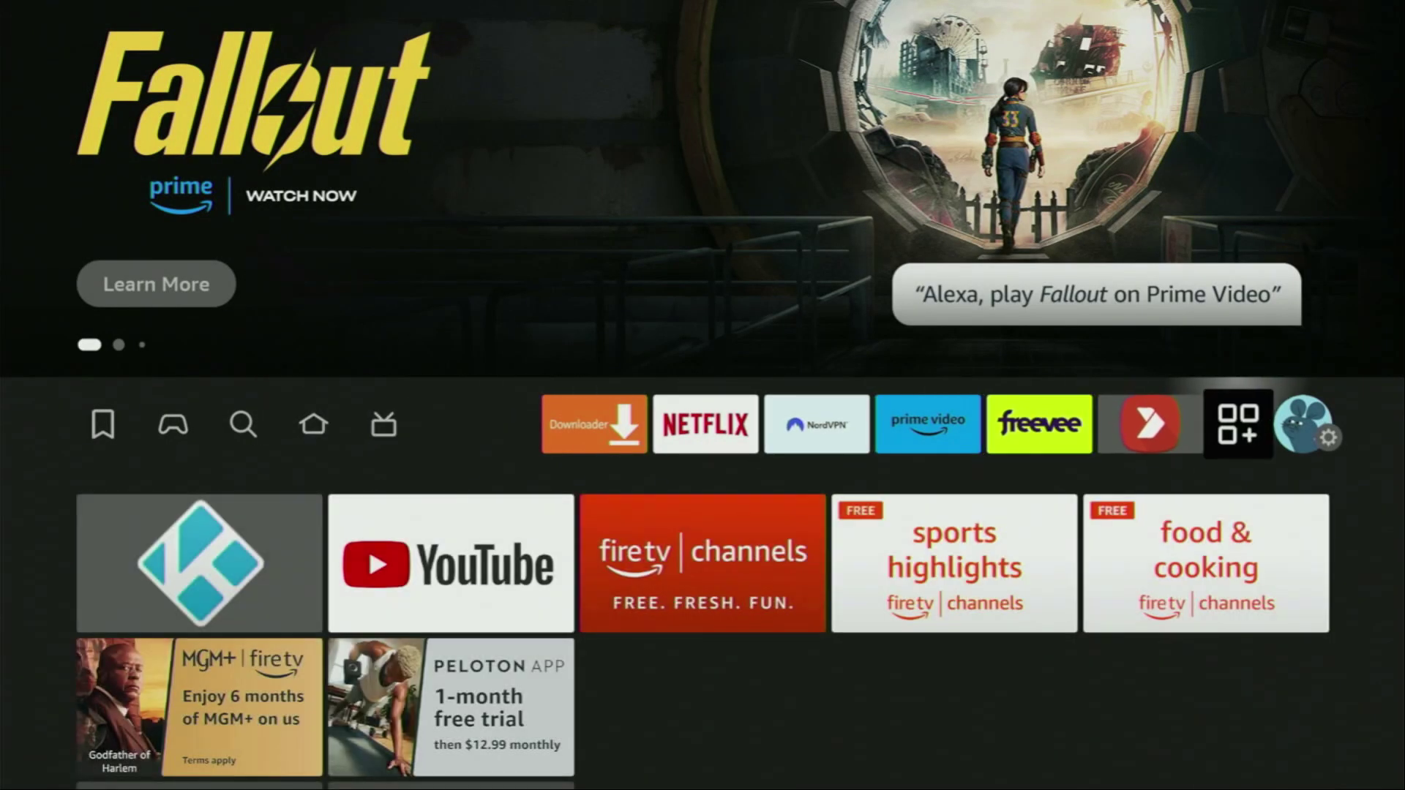
{"action": "key", "text": "Return"}
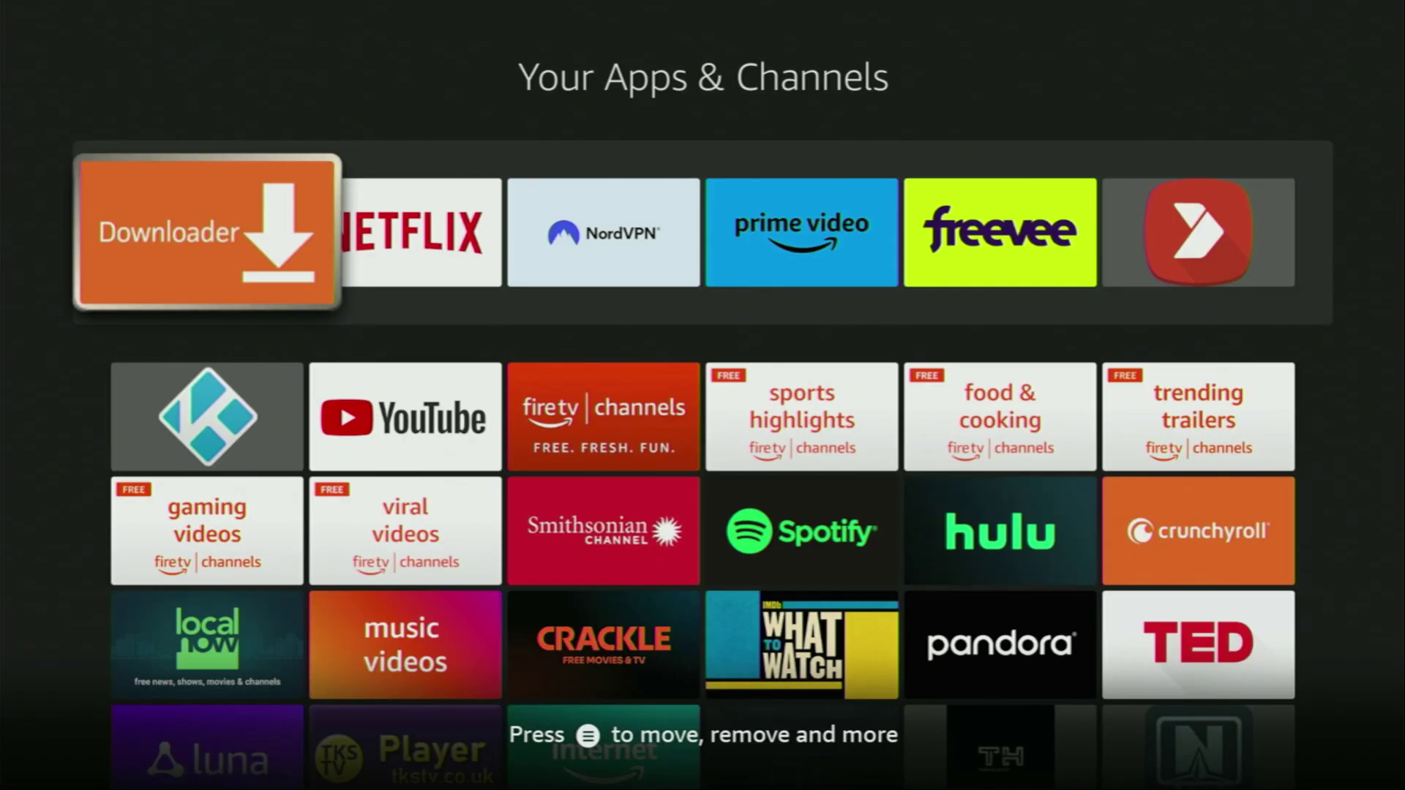
{"action": "key", "text": "Right"}
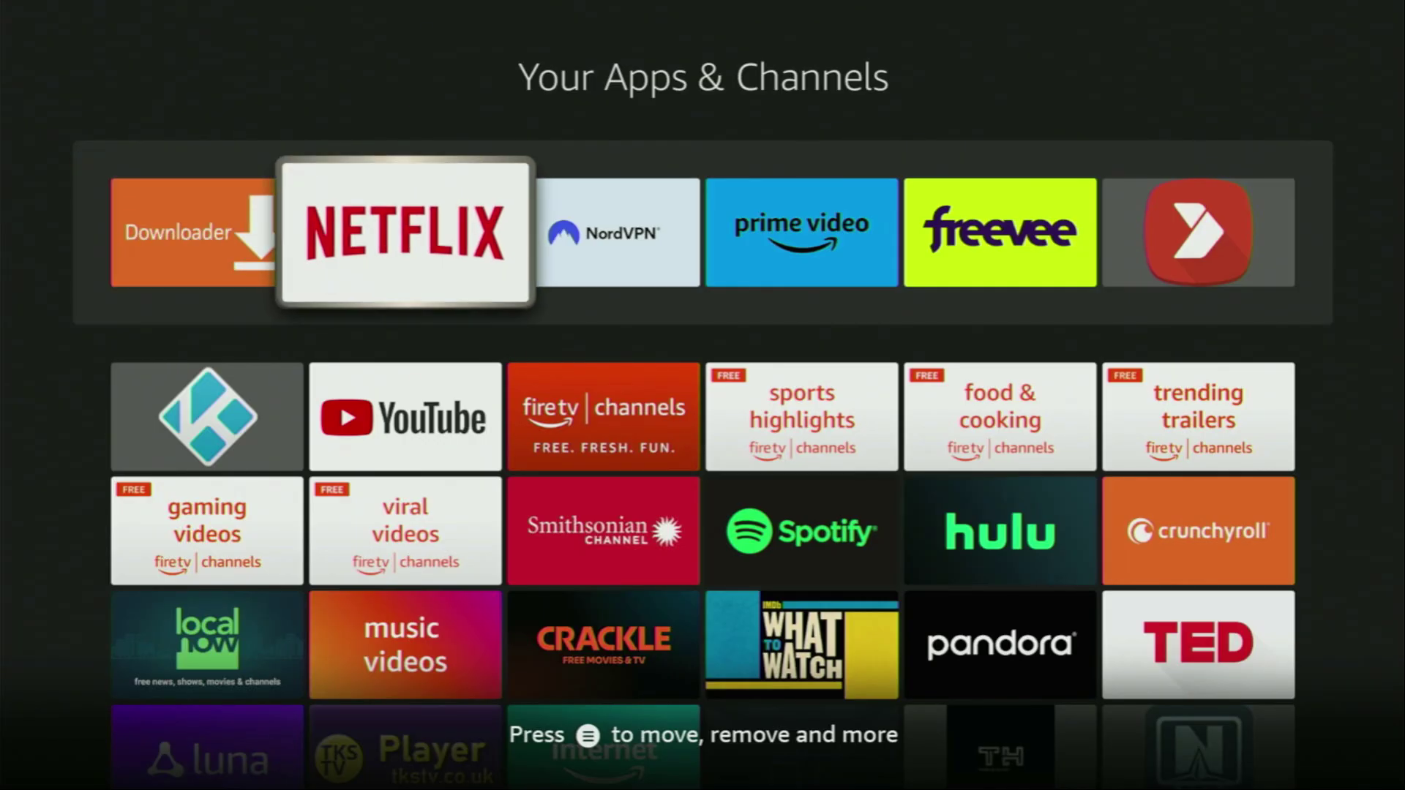
{"action": "key", "text": "Right"}
{"action": "key", "text": "Return"}
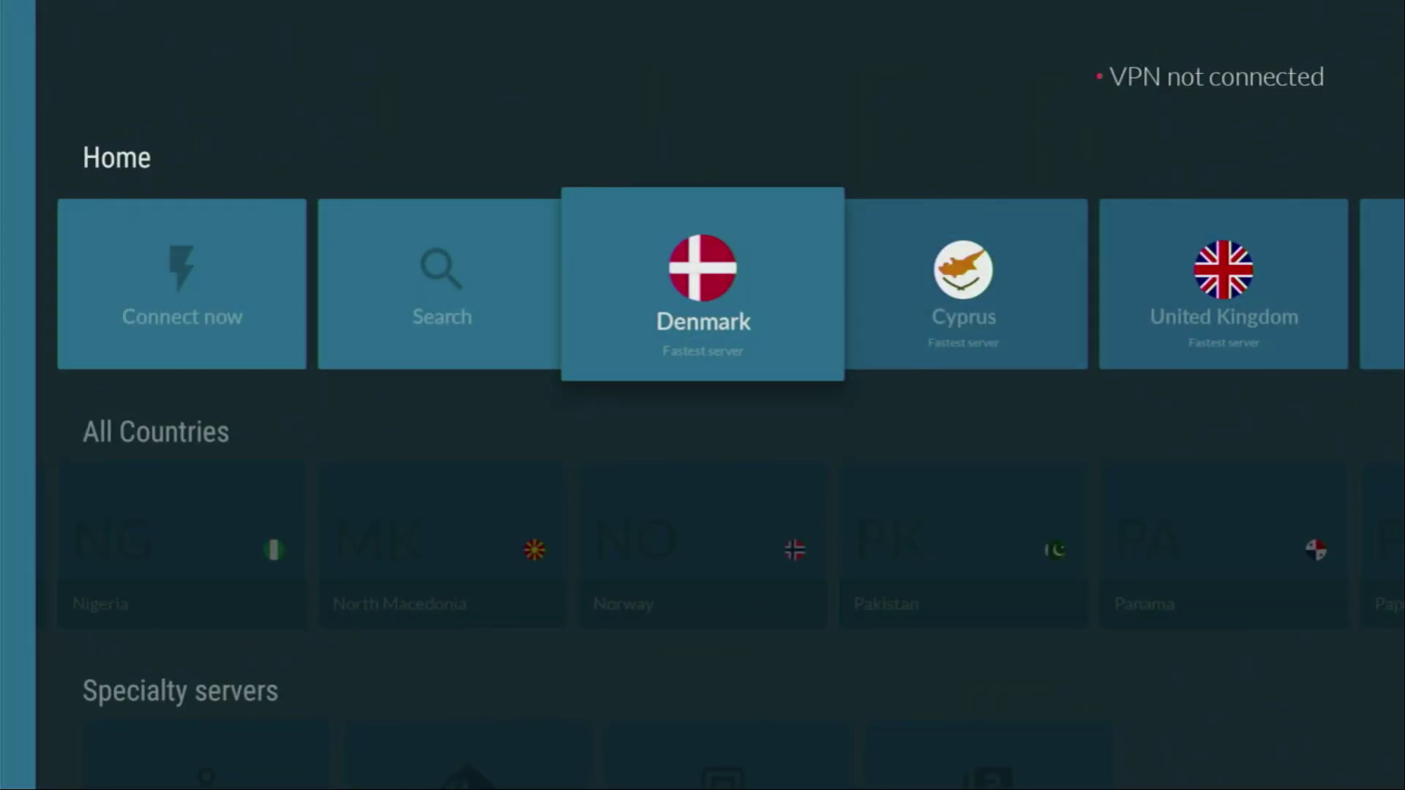
Step through All Countries past Spain, Switzerland and Turkey, and connect to United Kingdom
{"action": "key", "text": "Down"}
{"action": "key", "text": "Right"}
{"action": "key", "text": "Right"}
{"action": "key", "text": "Right"}
{"action": "key", "text": "Right"}
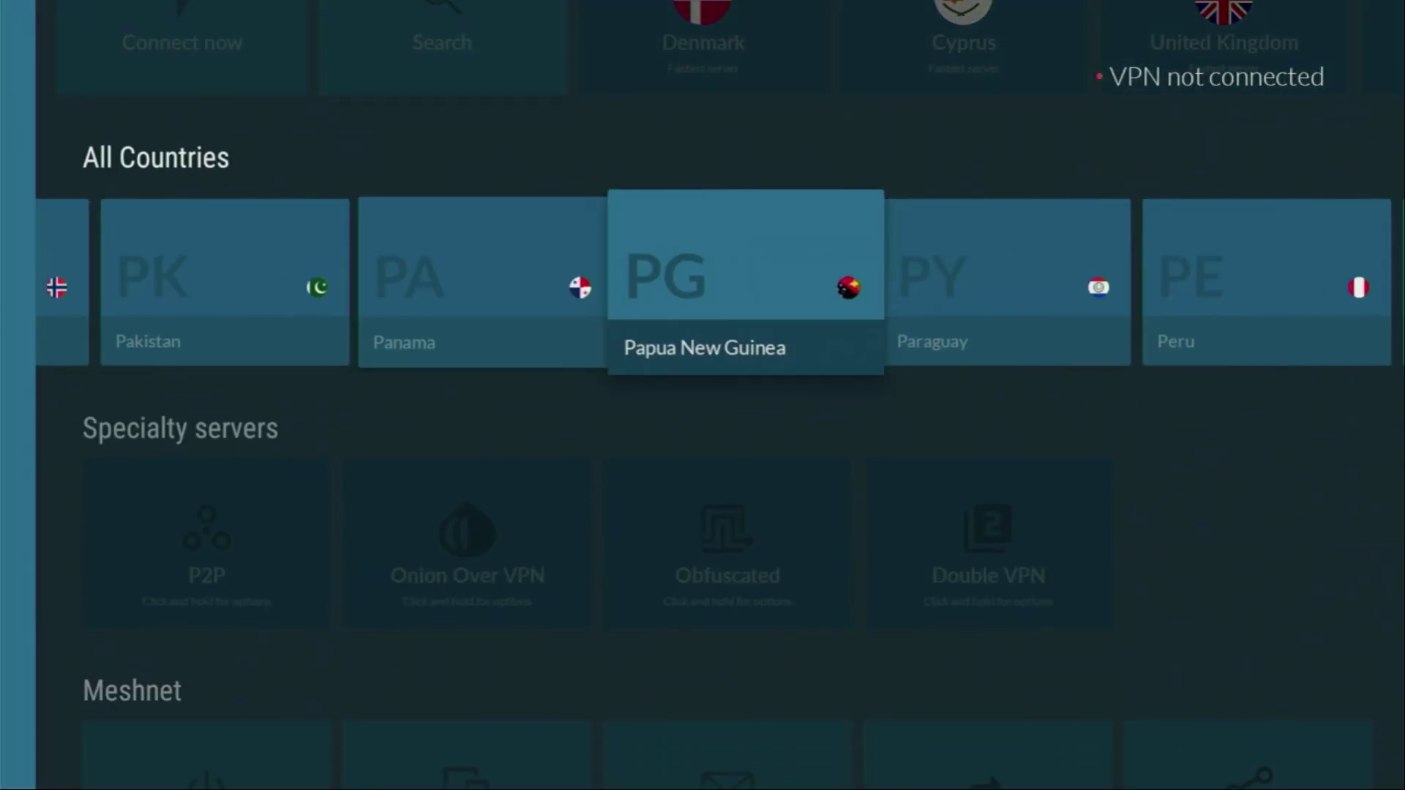
{"action": "key", "text": "Right"}
{"action": "key", "text": "Right"}
{"action": "key", "text": "Right"}
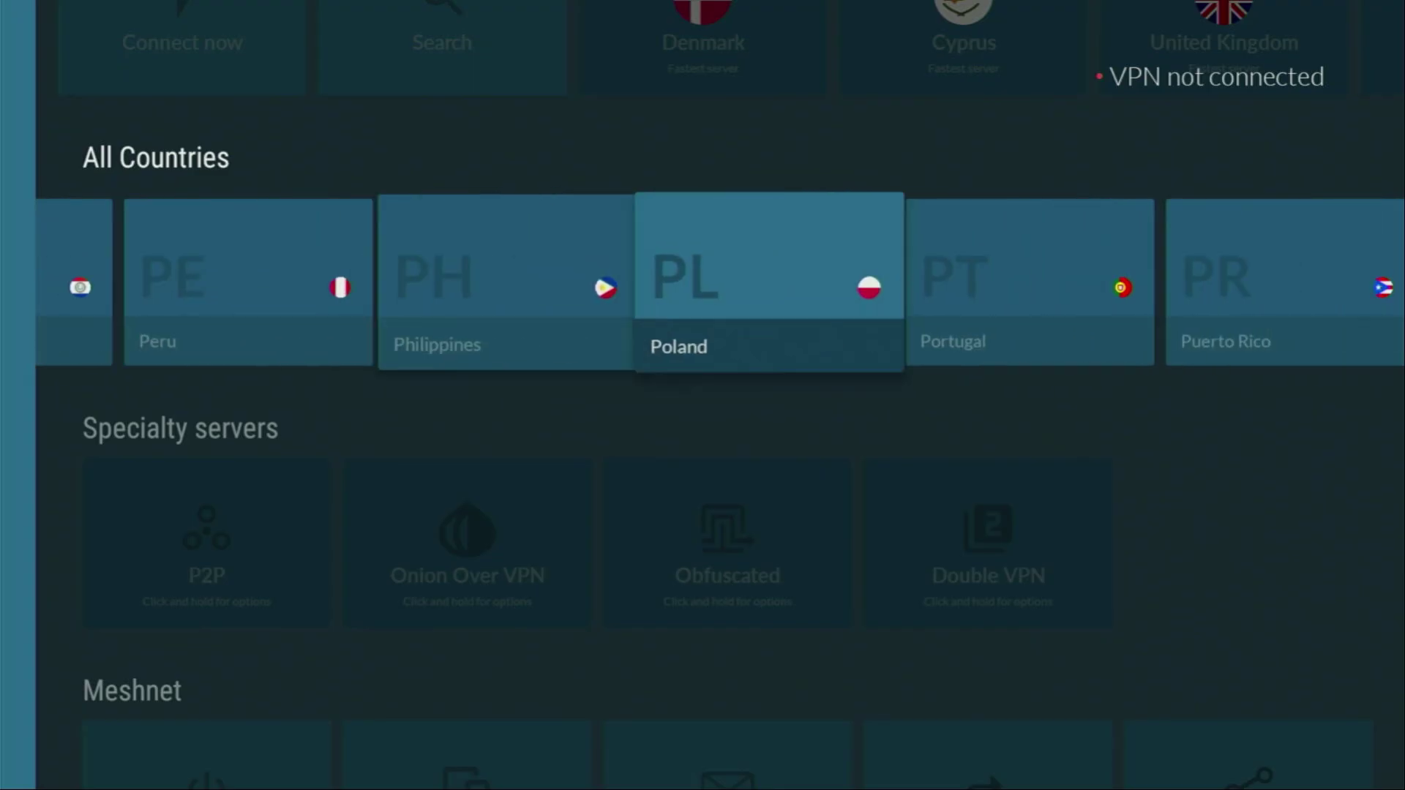
{"action": "key", "text": "Right"}
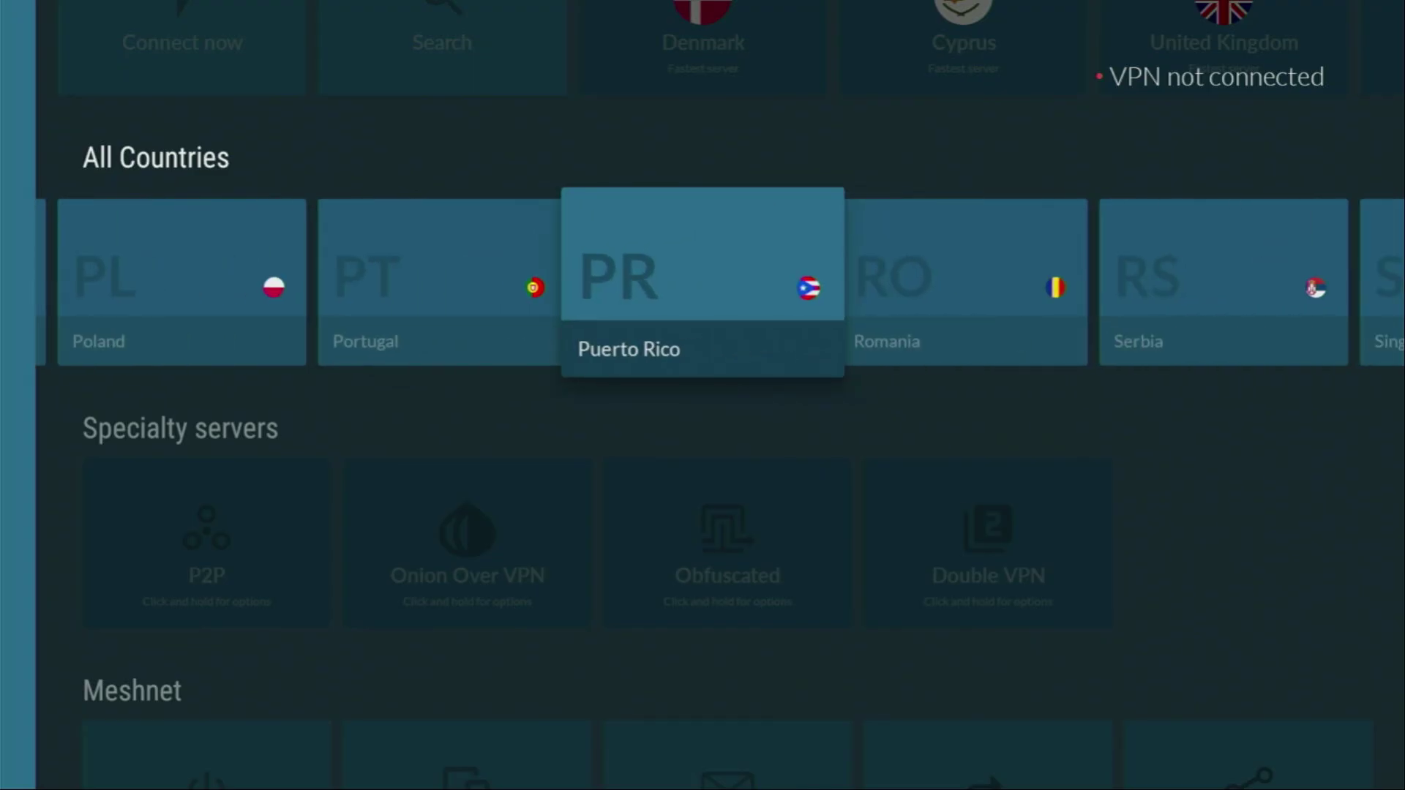
{"action": "key", "text": "Right"}
{"action": "key", "text": "Right"}
{"action": "key", "text": "Right"}
{"action": "key", "text": "Right"}
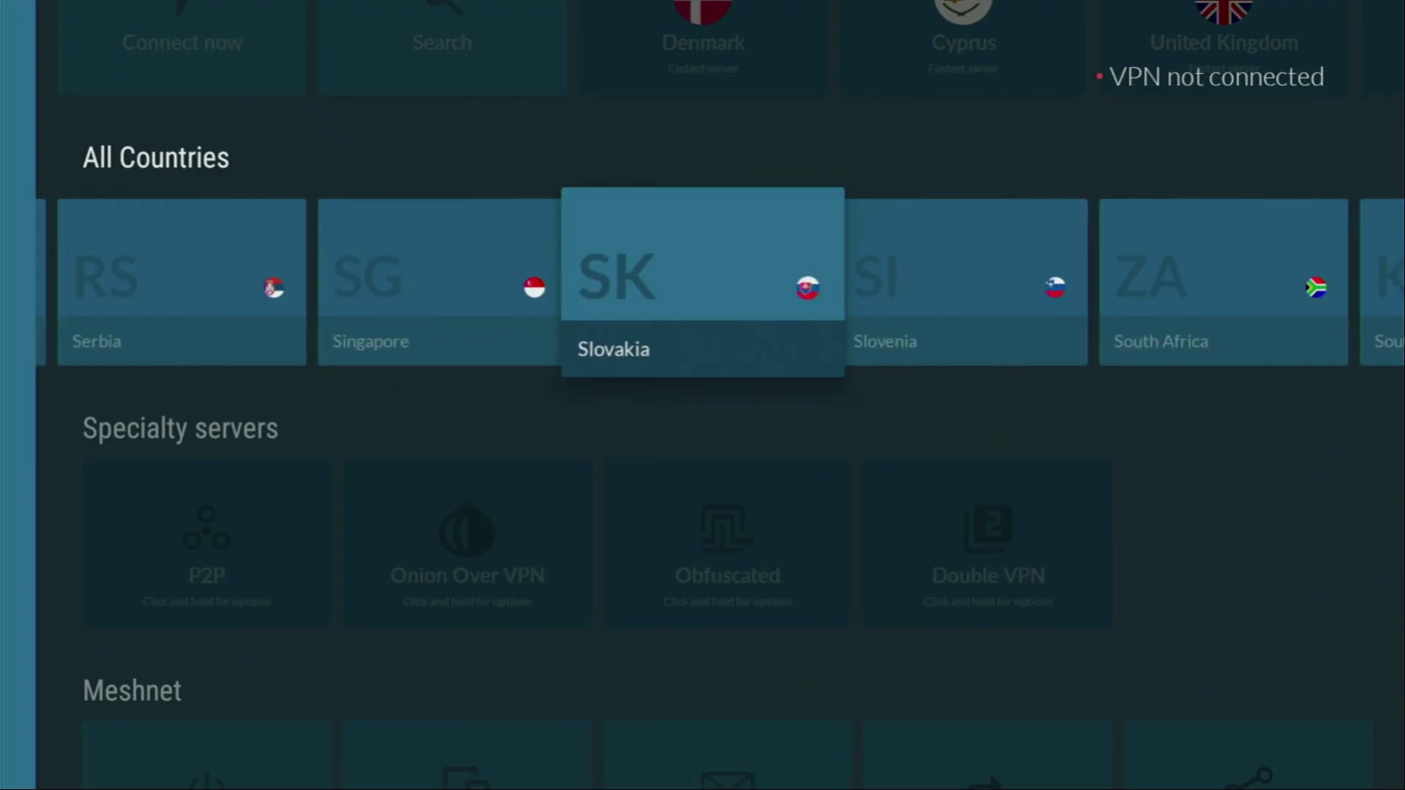
{"action": "key", "text": "Right"}
{"action": "key", "text": "Right"}
{"action": "key", "text": "Right"}
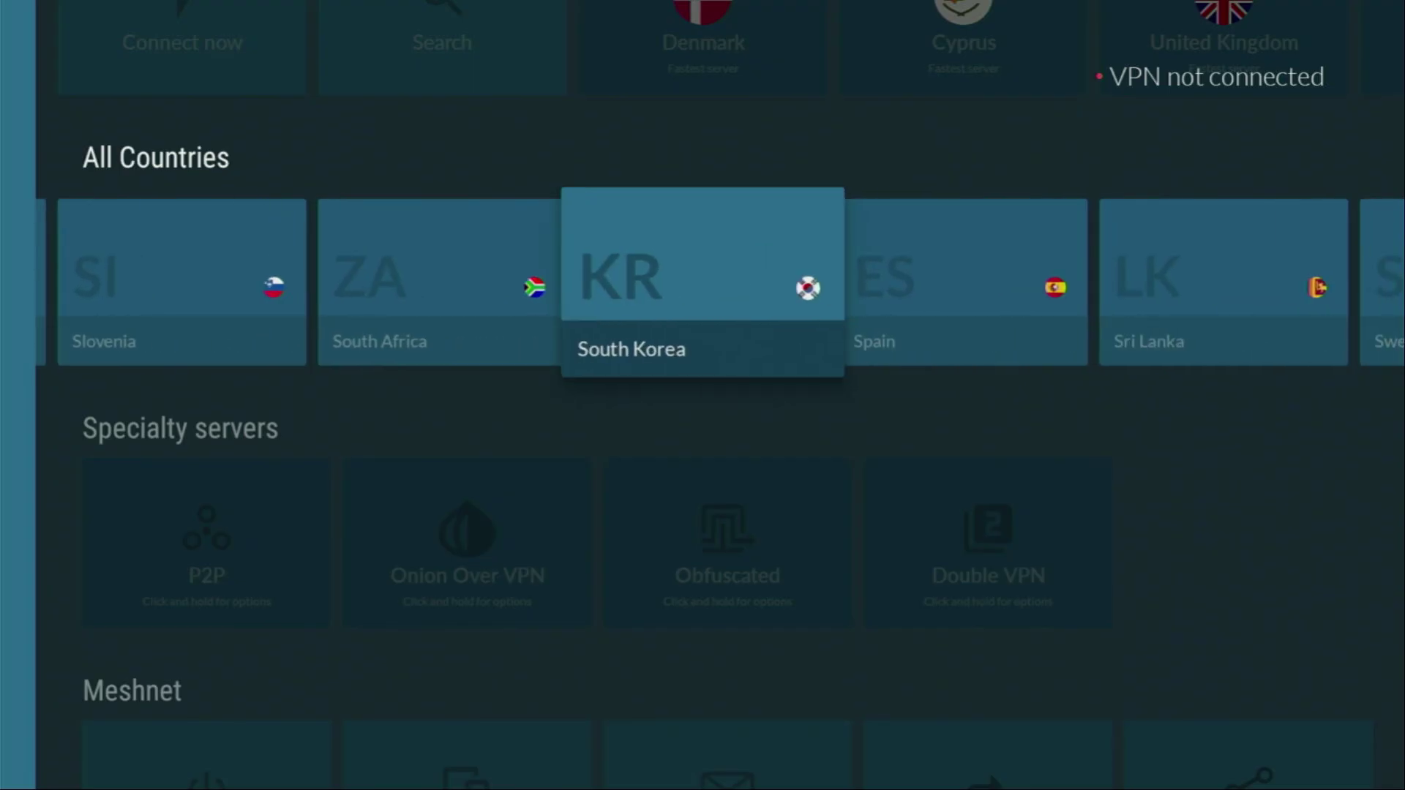
{"action": "key", "text": "Right"}
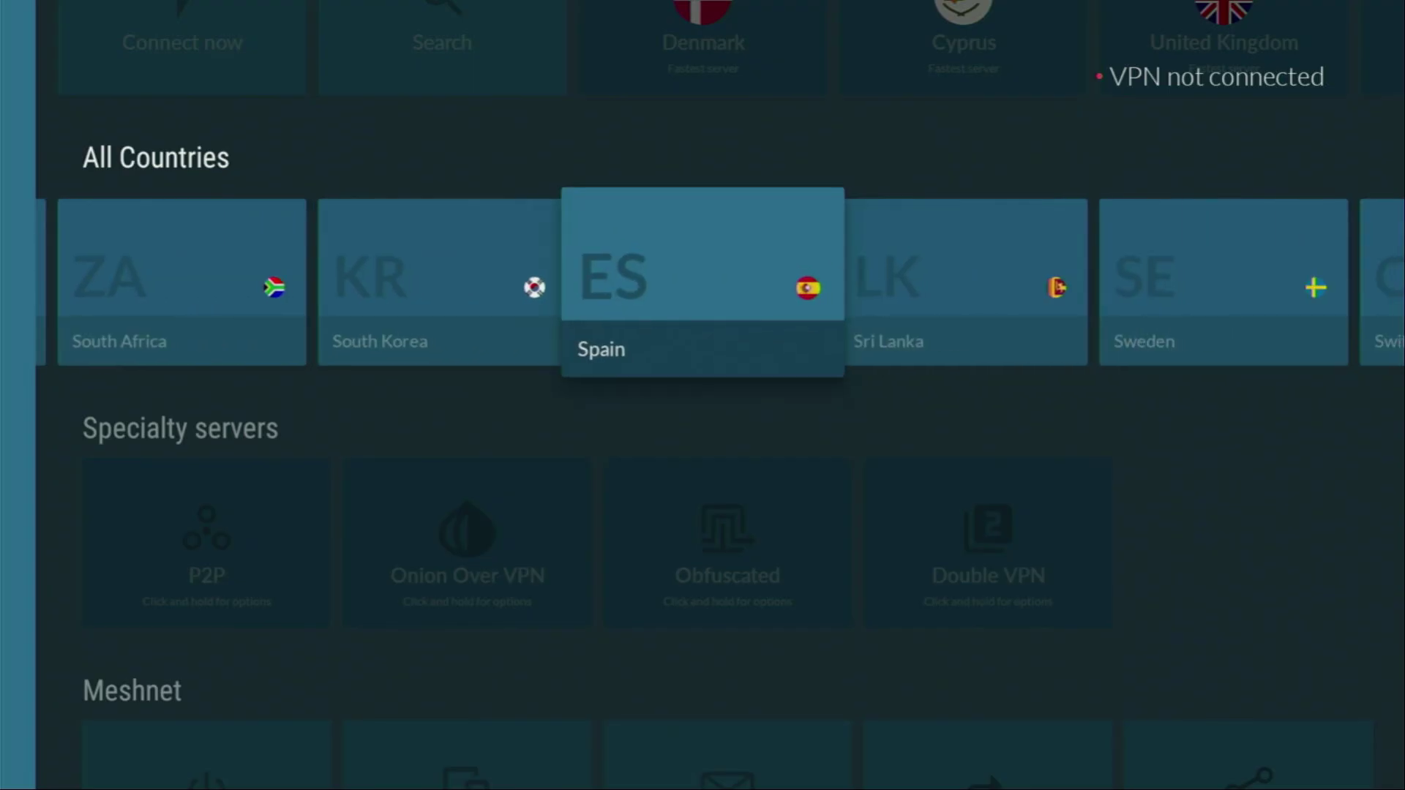
{"action": "key", "text": "Right"}
{"action": "key", "text": "Right"}
{"action": "key", "text": "Right"}
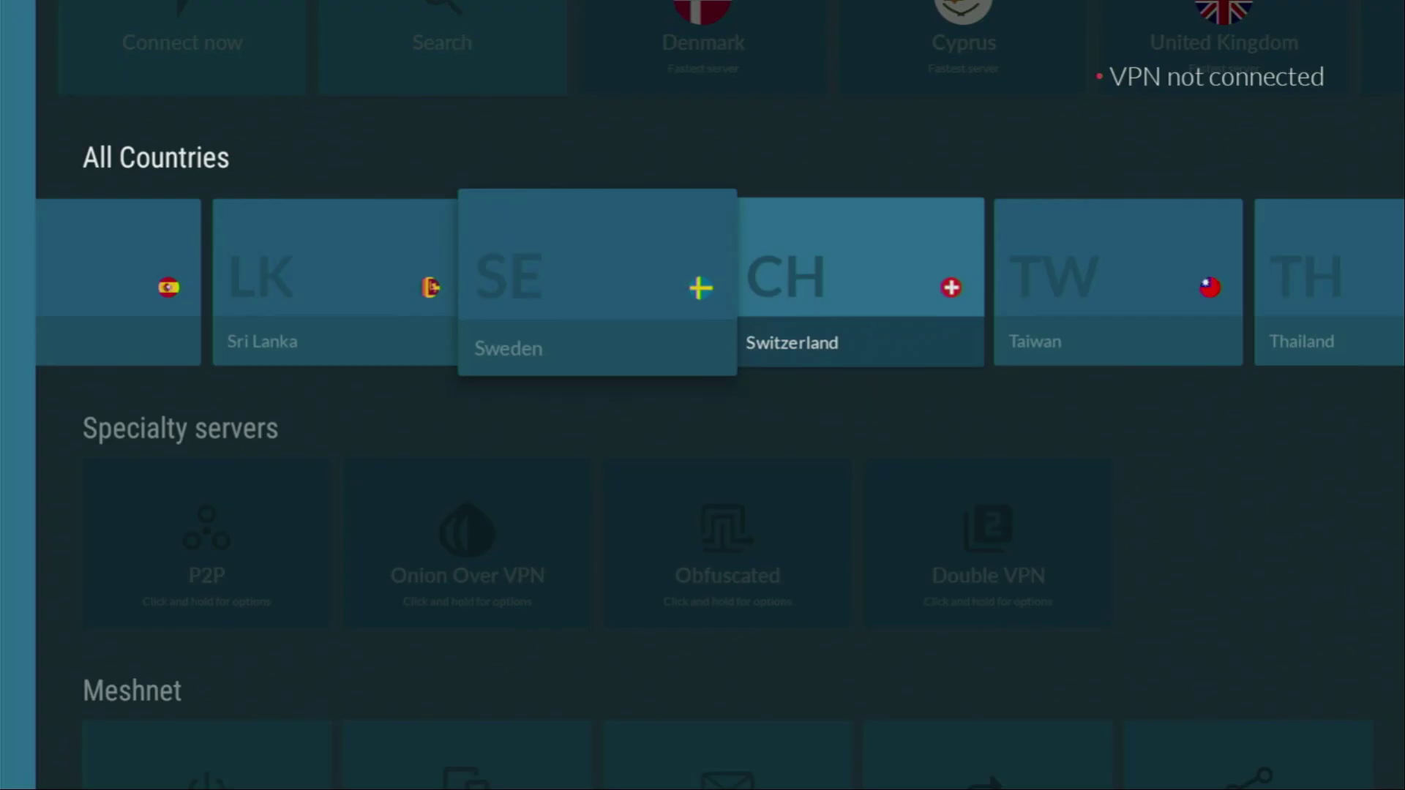
{"action": "key", "text": "Right"}
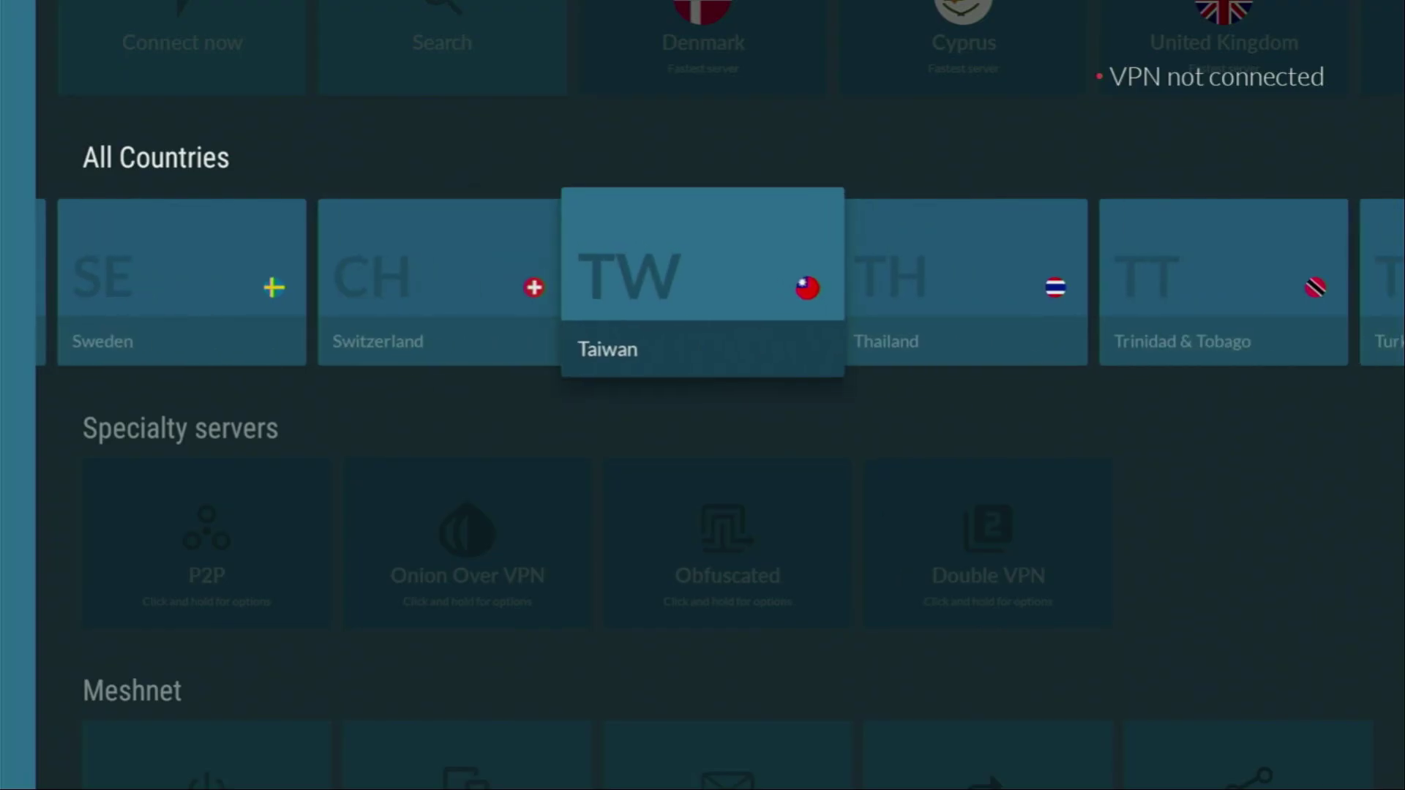
{"action": "key", "text": "Right"}
{"action": "key", "text": "Right"}
{"action": "key", "text": "Right"}
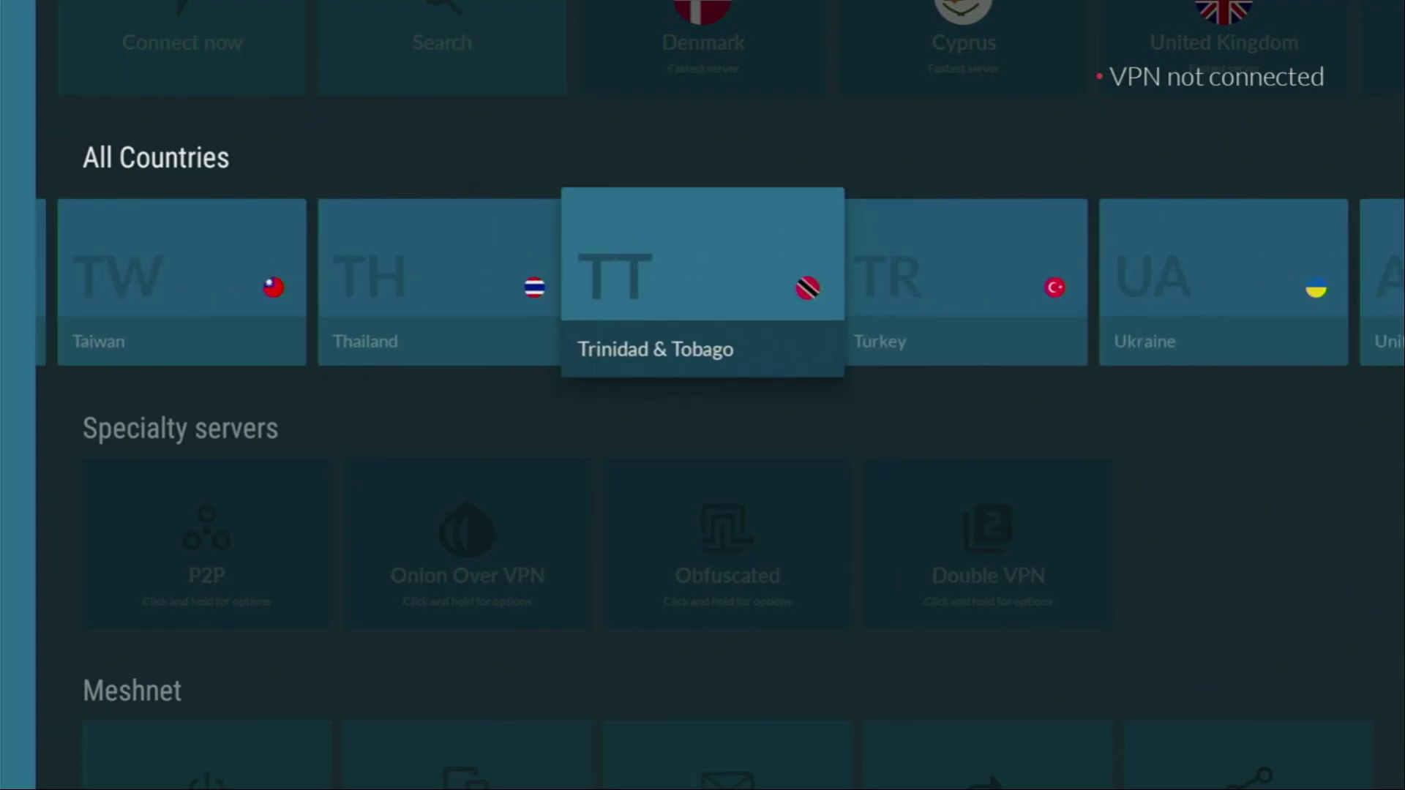
{"action": "key", "text": "Right"}
{"action": "key", "text": "Right"}
{"action": "key", "text": "Right"}
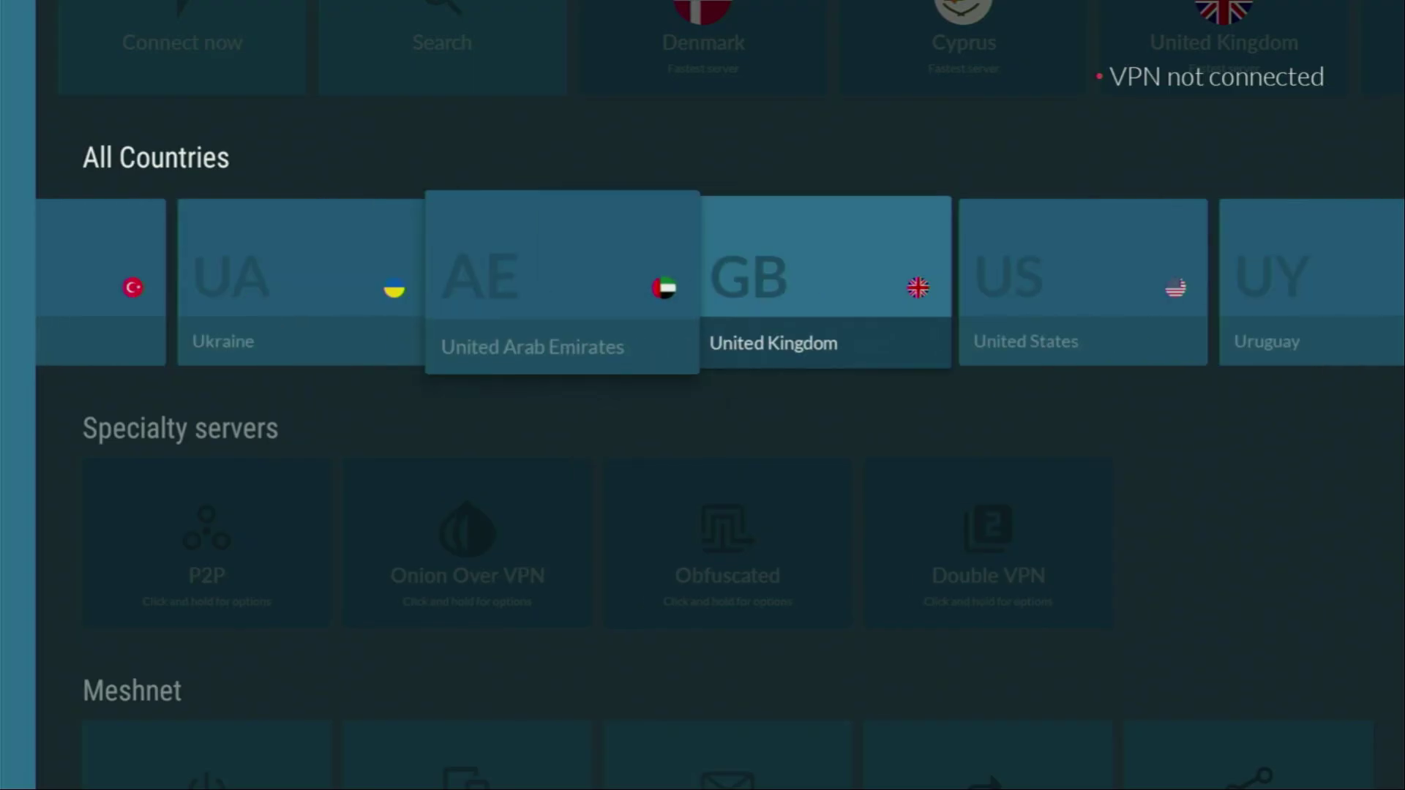
{"action": "key", "text": "Return"}
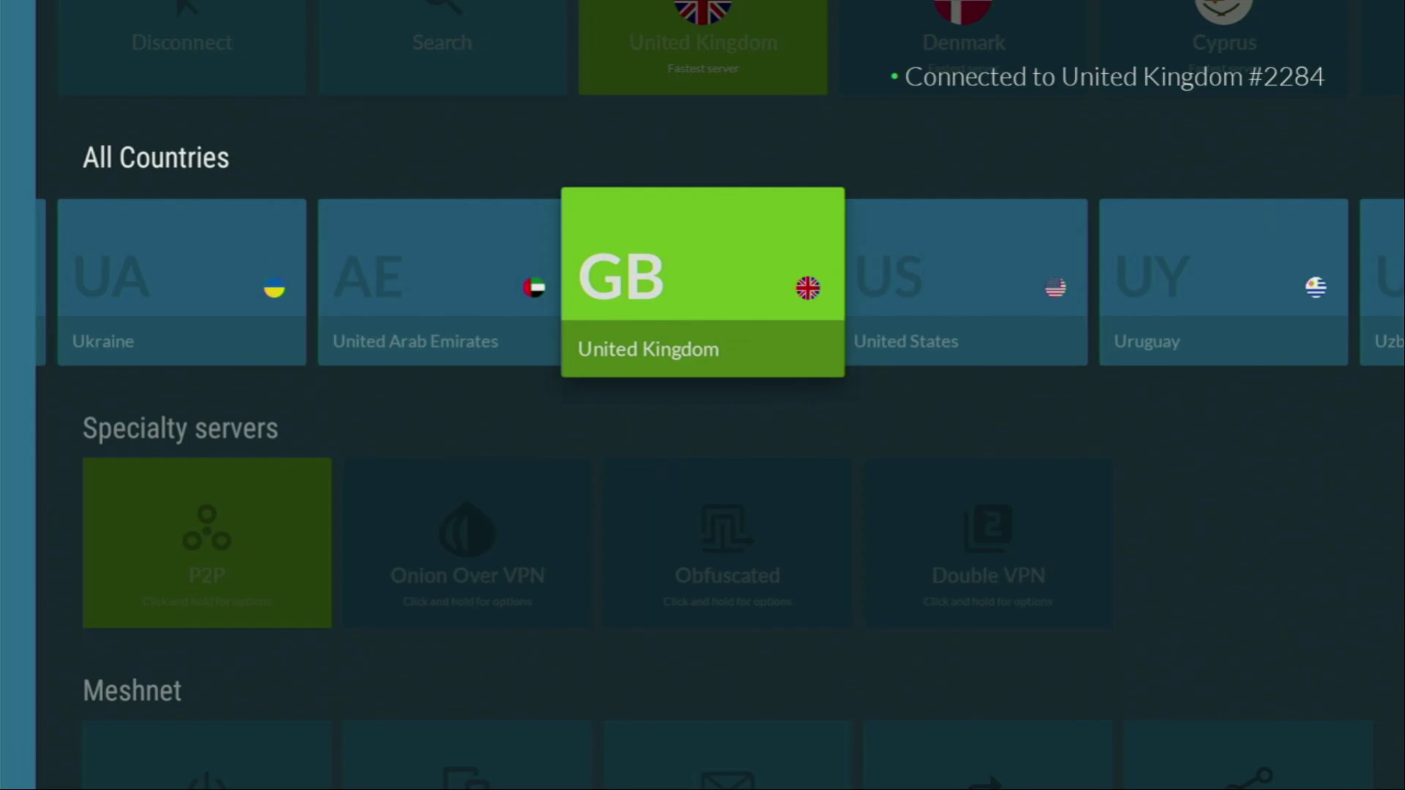
Expand the video description and open the pinned comment's topvpnoffer.com link in a new tab
{"action": "key", "text": "Right"}
{"action": "key", "text": "Right"}
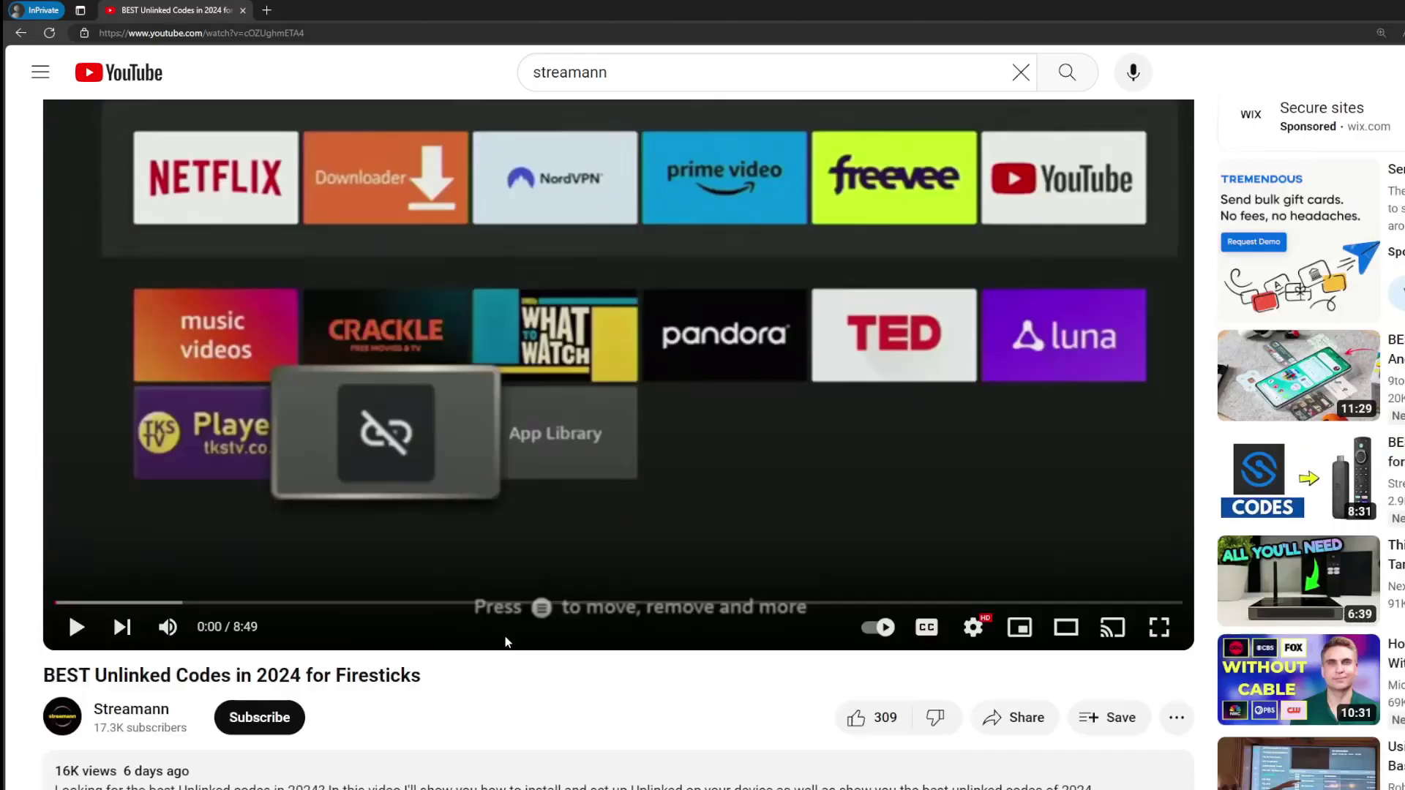
{"action": "scroll", "coordinate": [505, 635], "scroll_direction": "down", "scroll_amount": 5}
{"action": "left_click", "coordinate": [466, 436]}
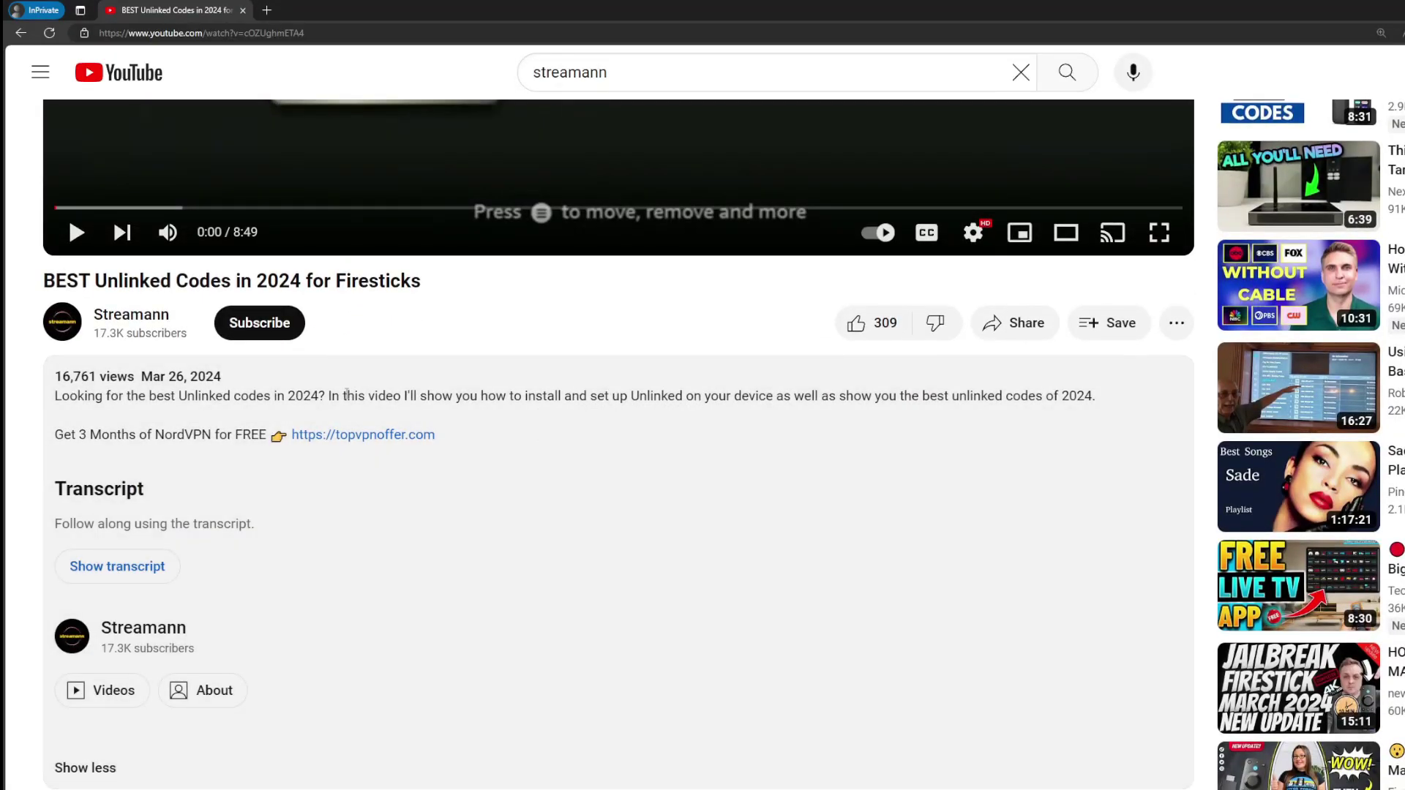
{"action": "scroll", "coordinate": [404, 449], "scroll_direction": "down", "scroll_amount": 6}
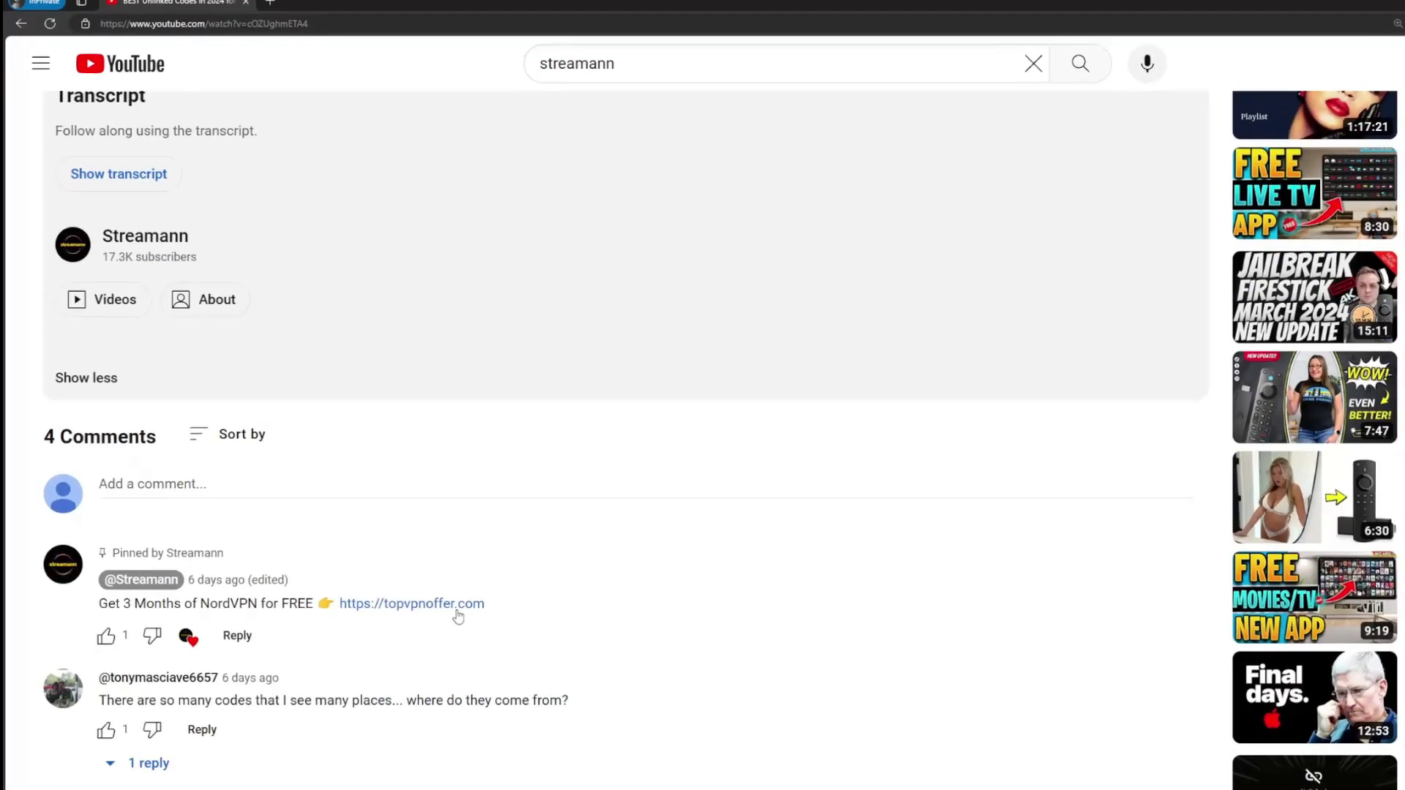
{"action": "left_click_drag", "start_coordinate": [514, 596], "coordinate": [356, 595]}
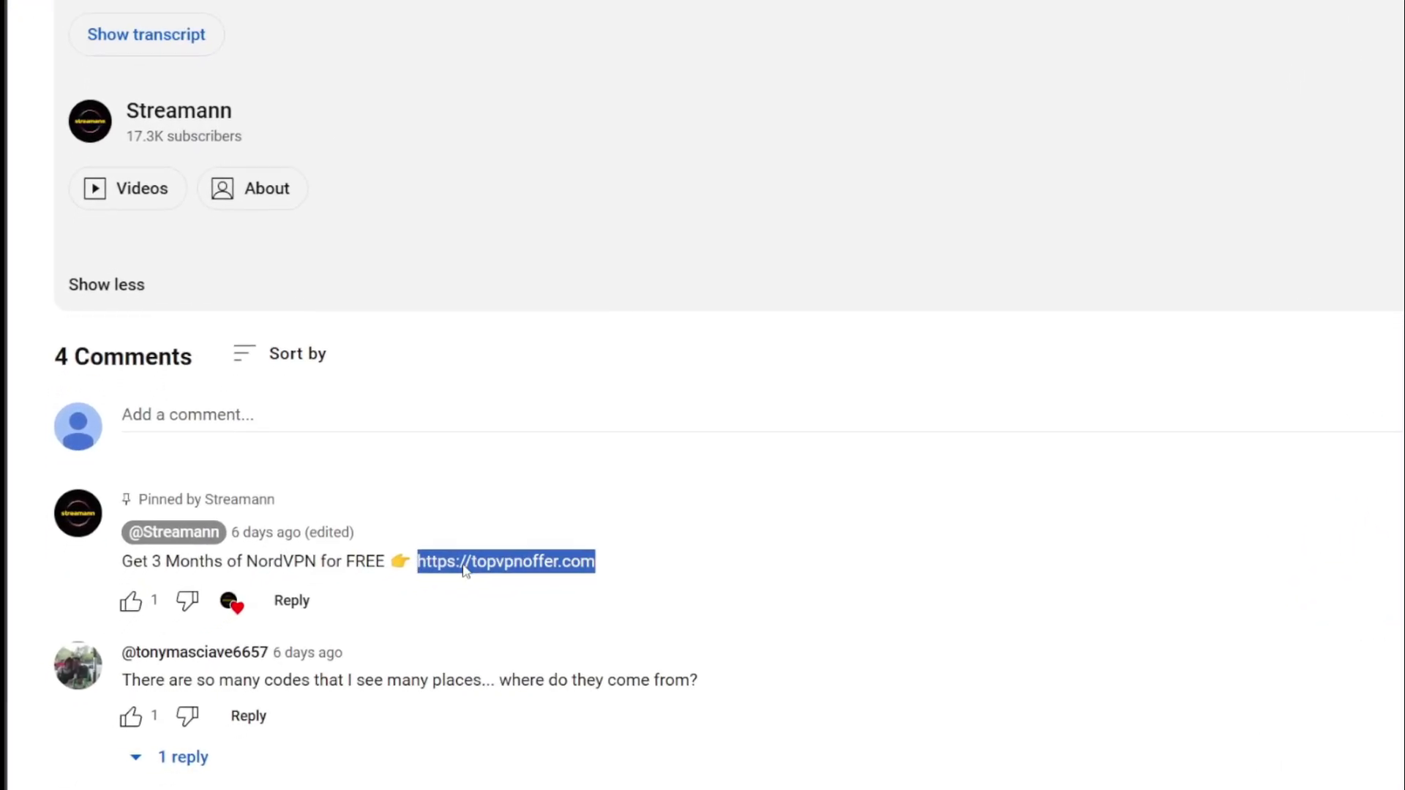
{"action": "left_click", "coordinate": [569, 550]}
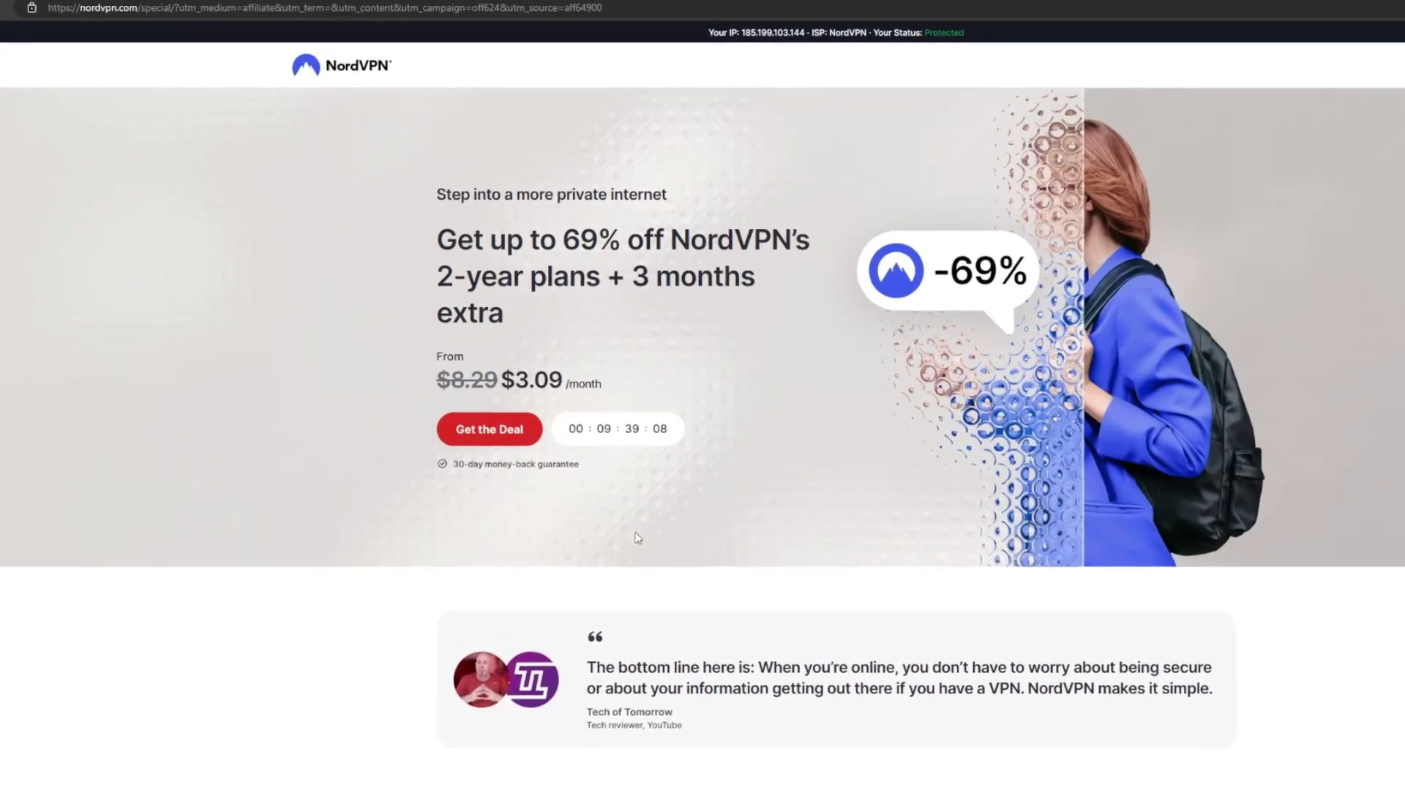
{"action": "left_click_drag", "start_coordinate": [631, 276], "coordinate": [767, 303]}
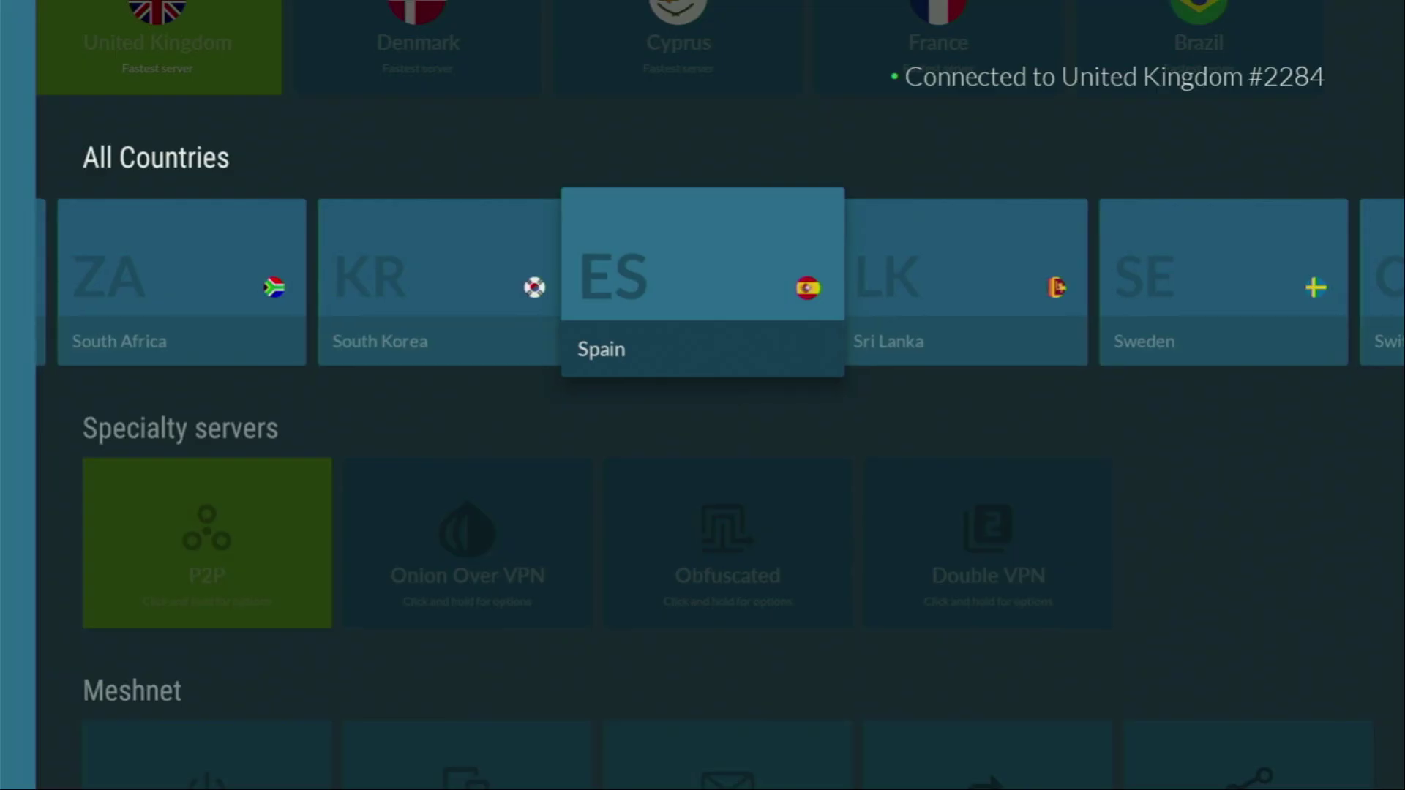
Move back through the NordVPN country list, then go to Downloader's Home page and its URL field
{"action": "key", "text": "Left"}
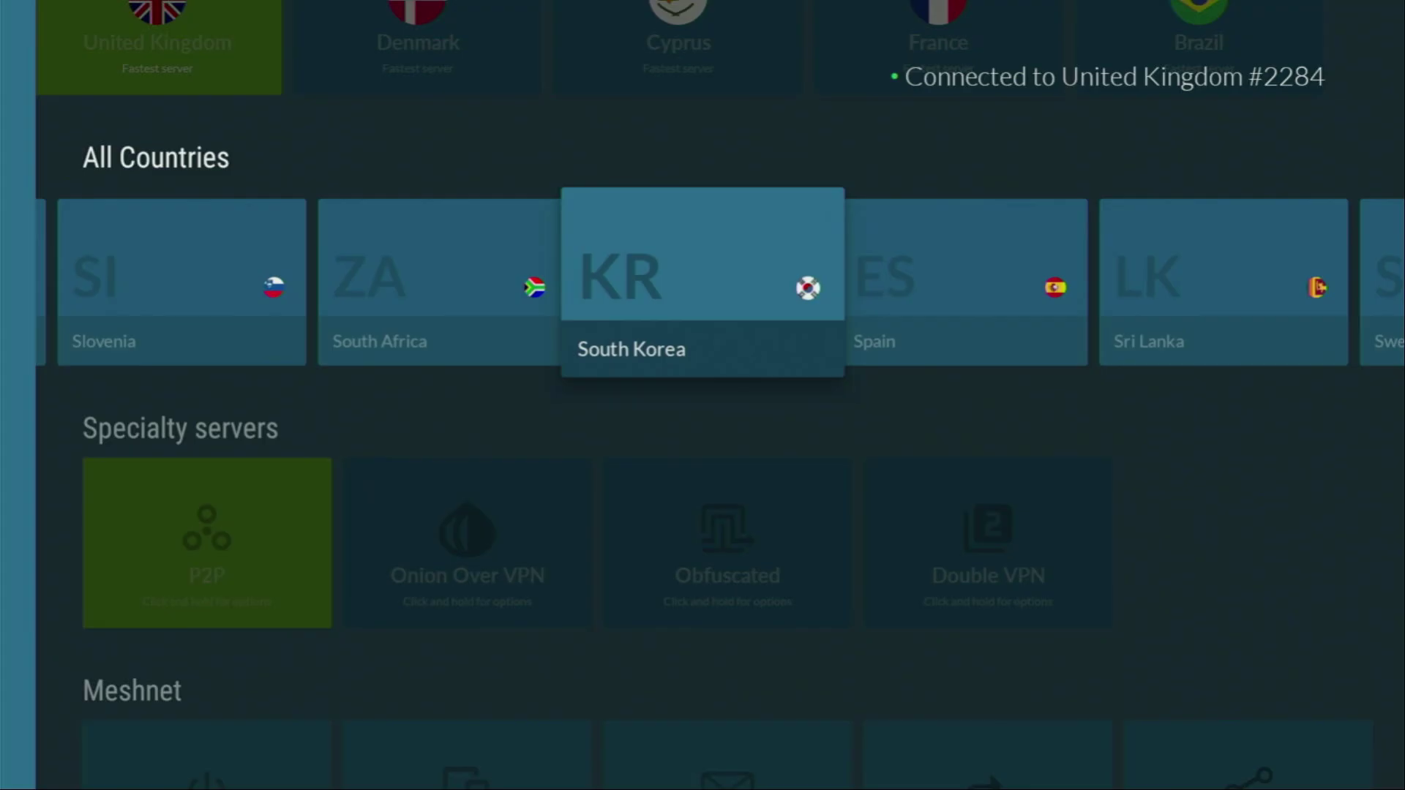
{"action": "key", "text": "Left"}
{"action": "key", "text": "Left"}
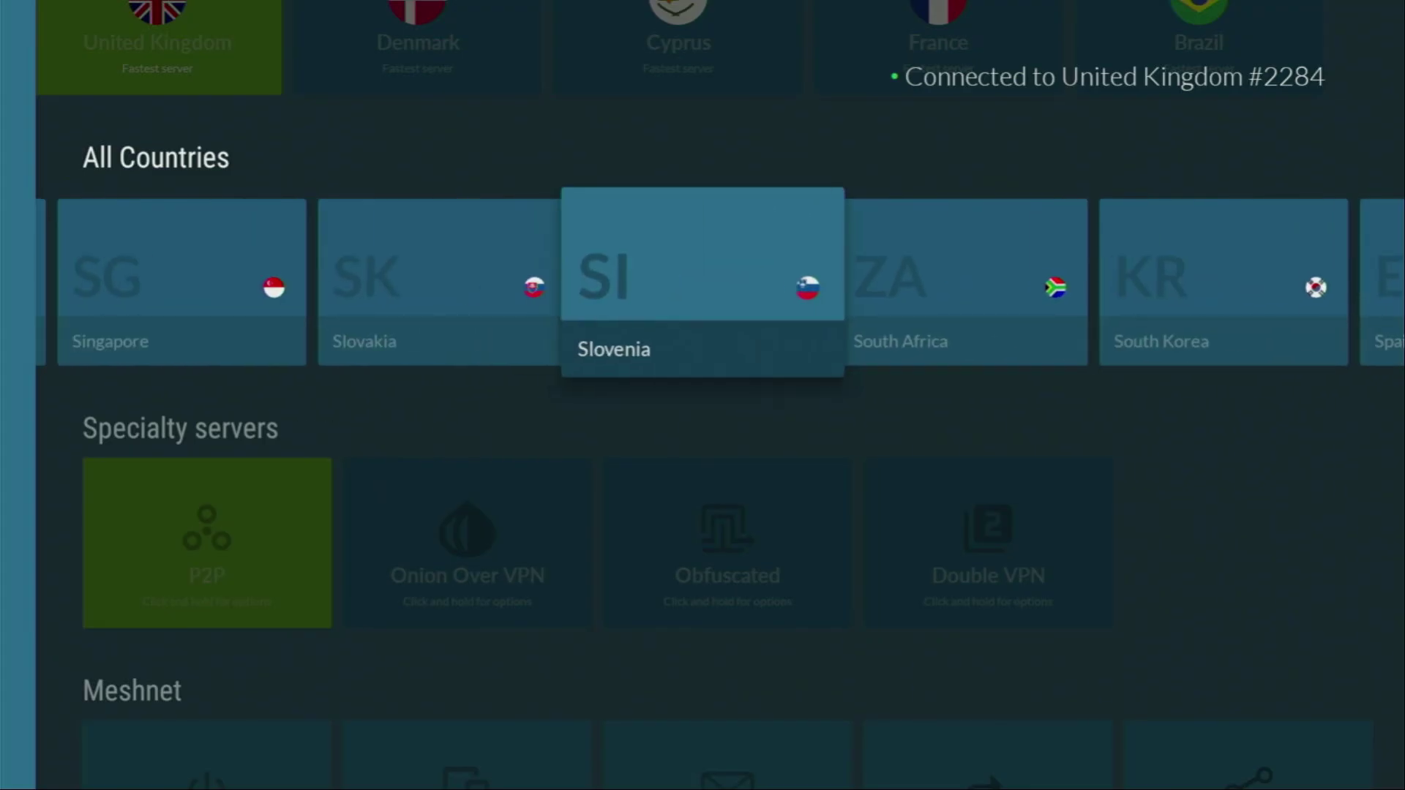
{"action": "key", "text": "Left"}
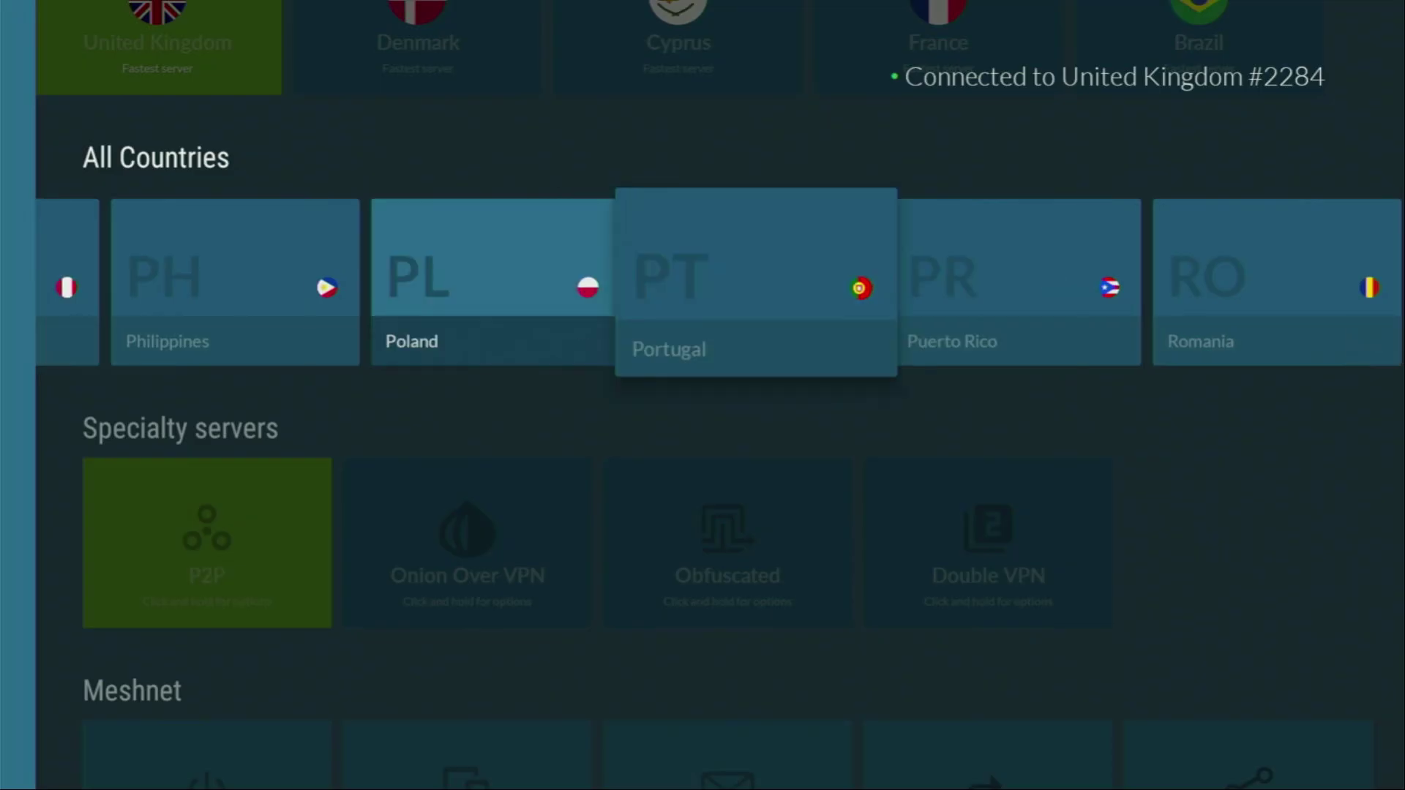
{"action": "key", "text": "Left"}
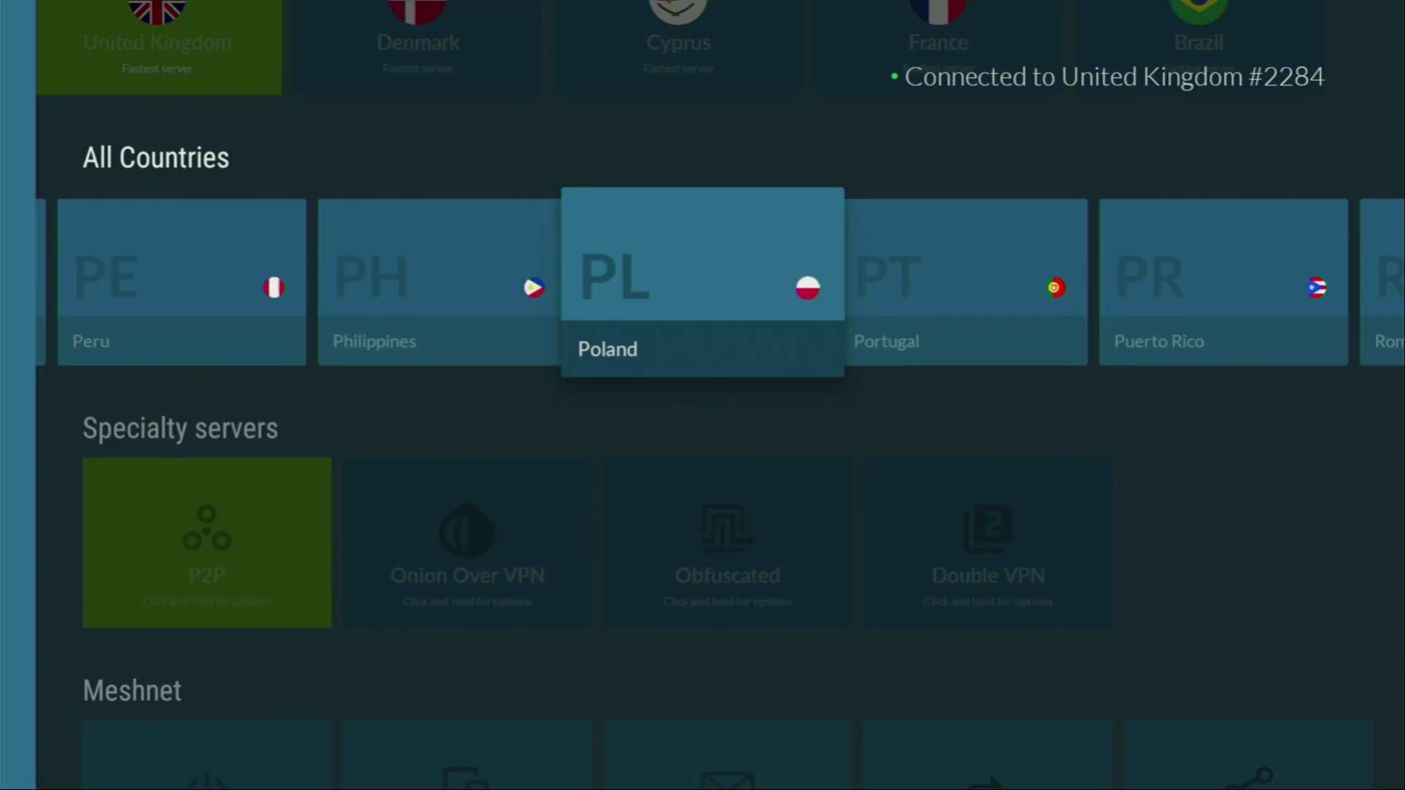
{"action": "key", "text": "Left"}
{"action": "key", "text": "Left"}
{"action": "key", "text": "Left"}
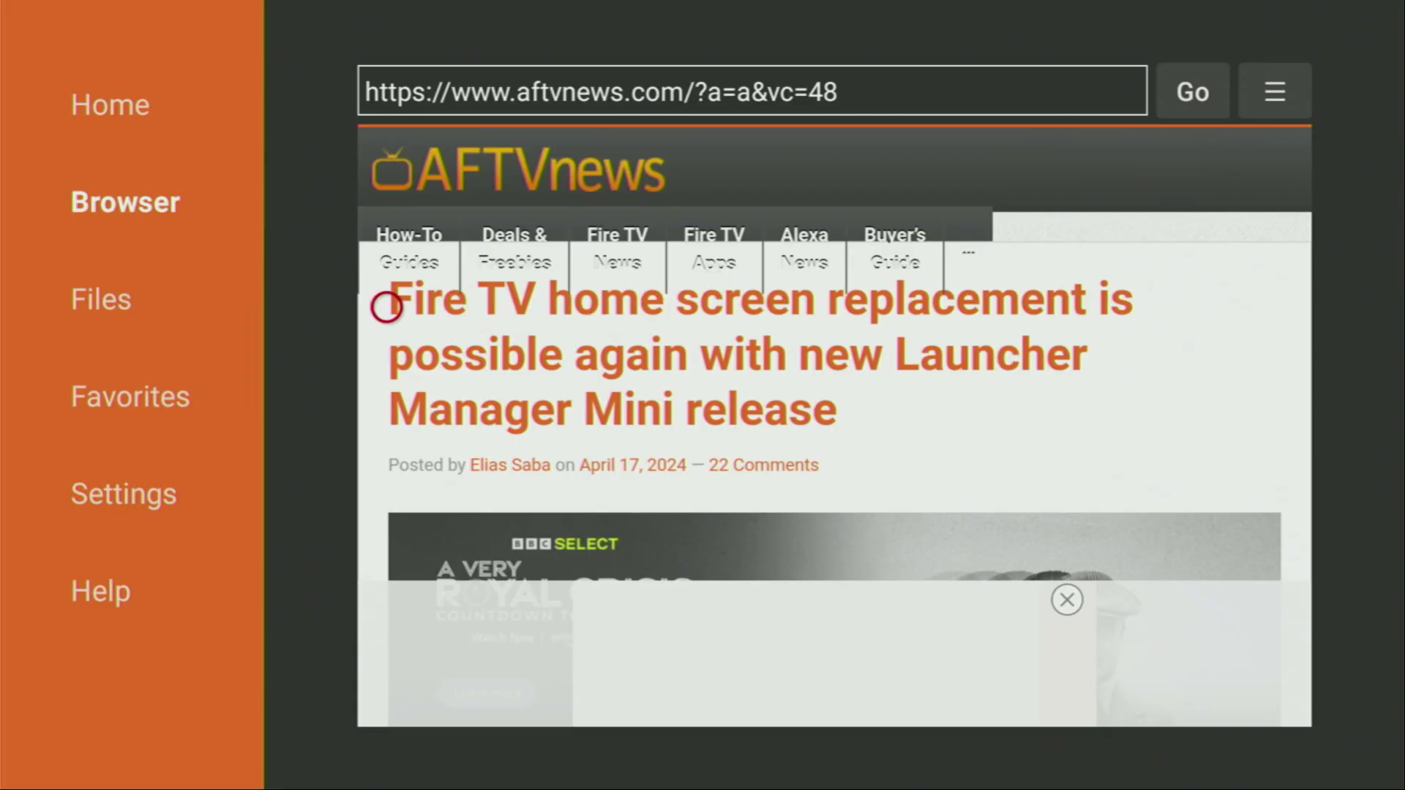
{"action": "key", "text": "Left"}
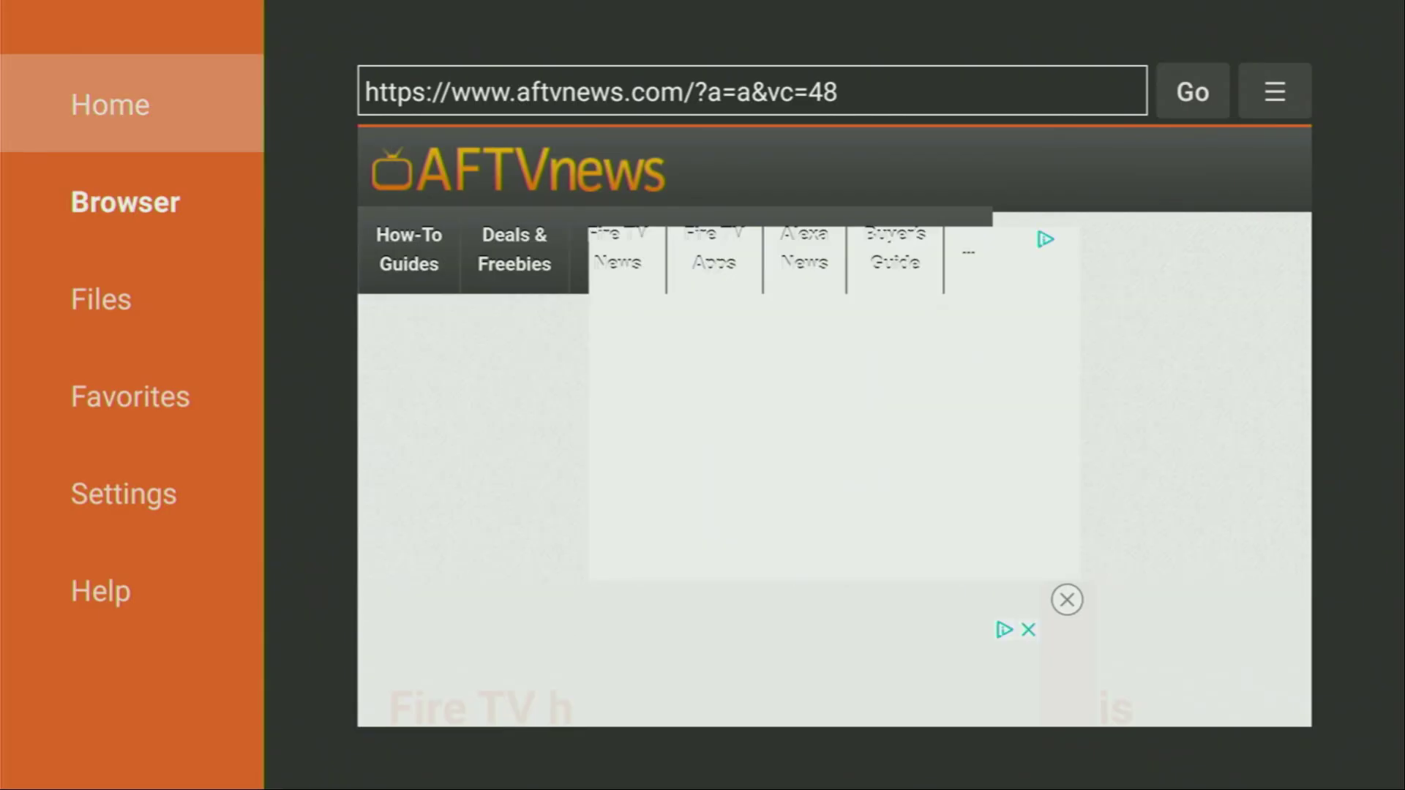
{"action": "key", "text": "Return"}
{"action": "key", "text": "Right"}
Type apktime.com letter by letter on the on-screen keyboard and press Go to load it
{"action": "key", "text": "Return"}
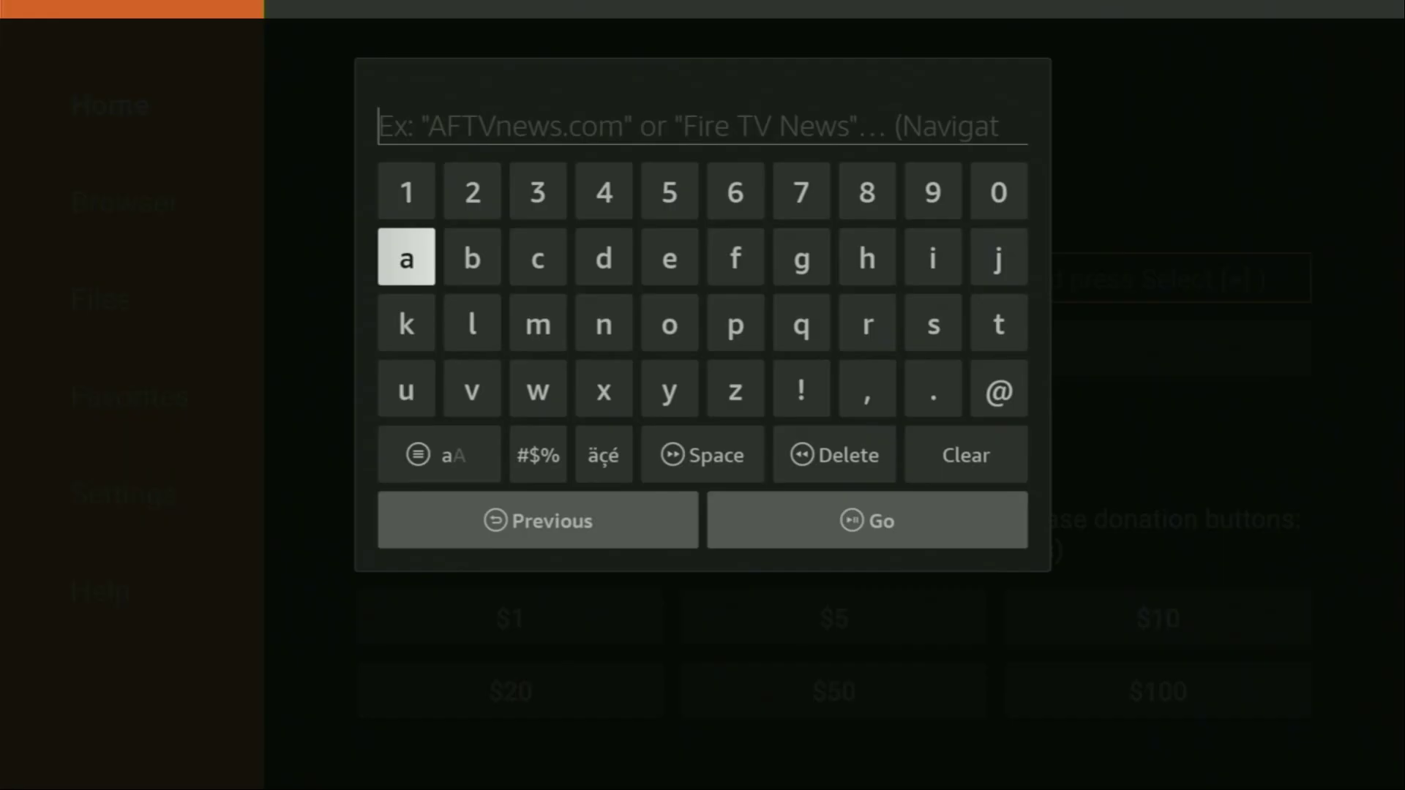
{"action": "key", "text": "Return"}
{"action": "key", "text": "Down"}
{"action": "key", "text": "Right"}
{"action": "key", "text": "Right"}
{"action": "key", "text": "Right"}
{"action": "key", "text": "Right"}
{"action": "key", "text": "Right"}
{"action": "key", "text": "Right"}
{"action": "key", "text": "Right"}
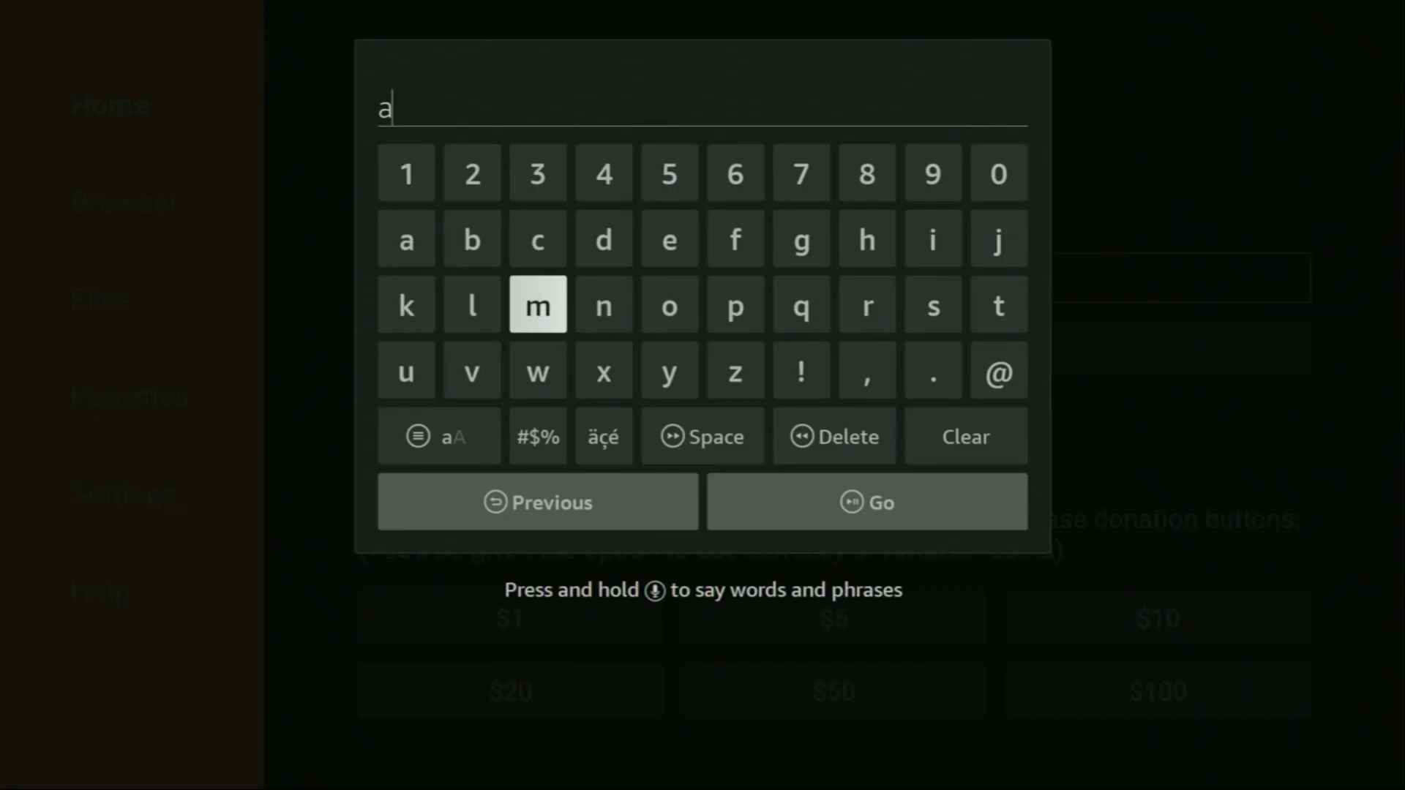
{"action": "key", "text": "Left"}
{"action": "key", "text": "Left"}
{"action": "key", "text": "Return"}
{"action": "key", "text": "Left"}
{"action": "key", "text": "Left"}
{"action": "key", "text": "Left"}
{"action": "key", "text": "Left"}
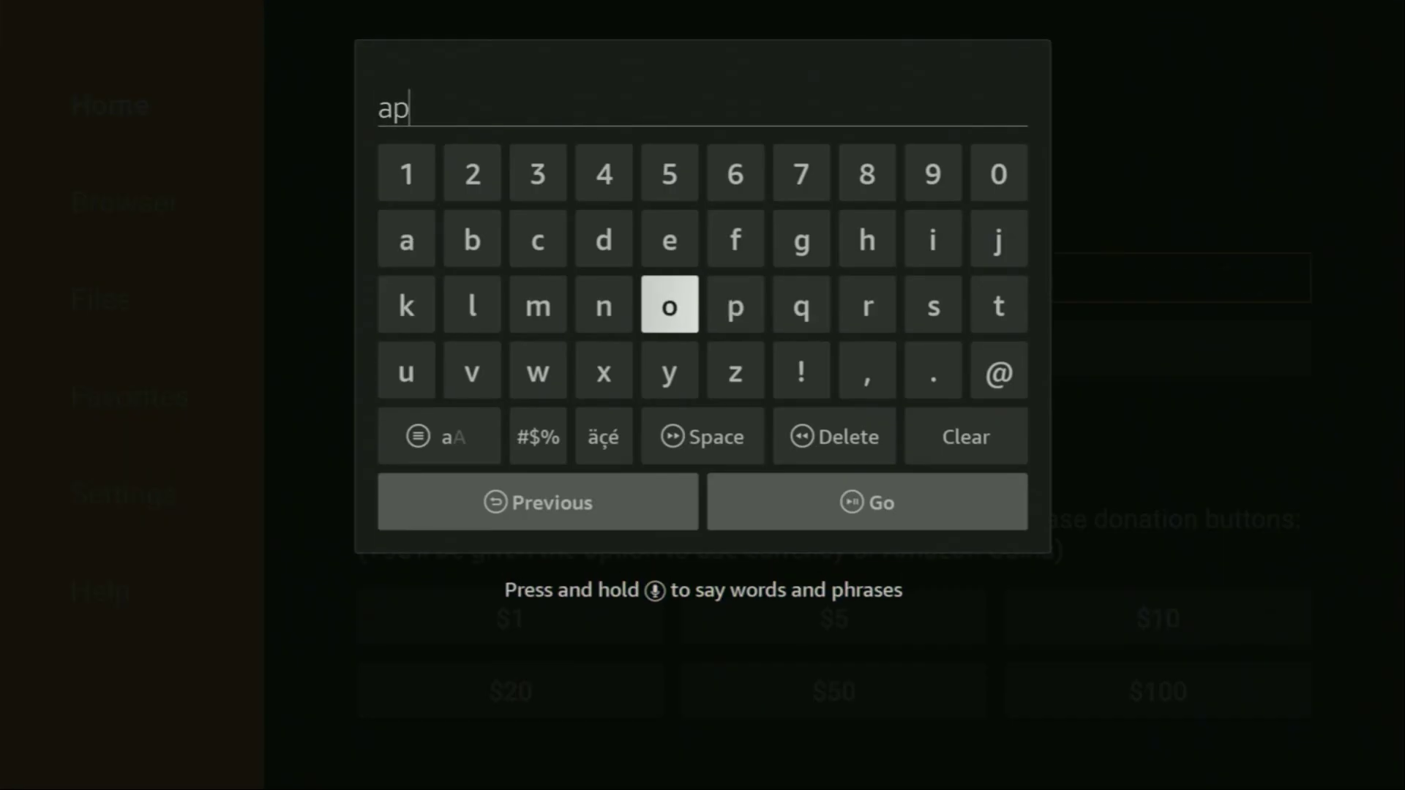
{"action": "key", "text": "Left"}
{"action": "key", "text": "Return"}
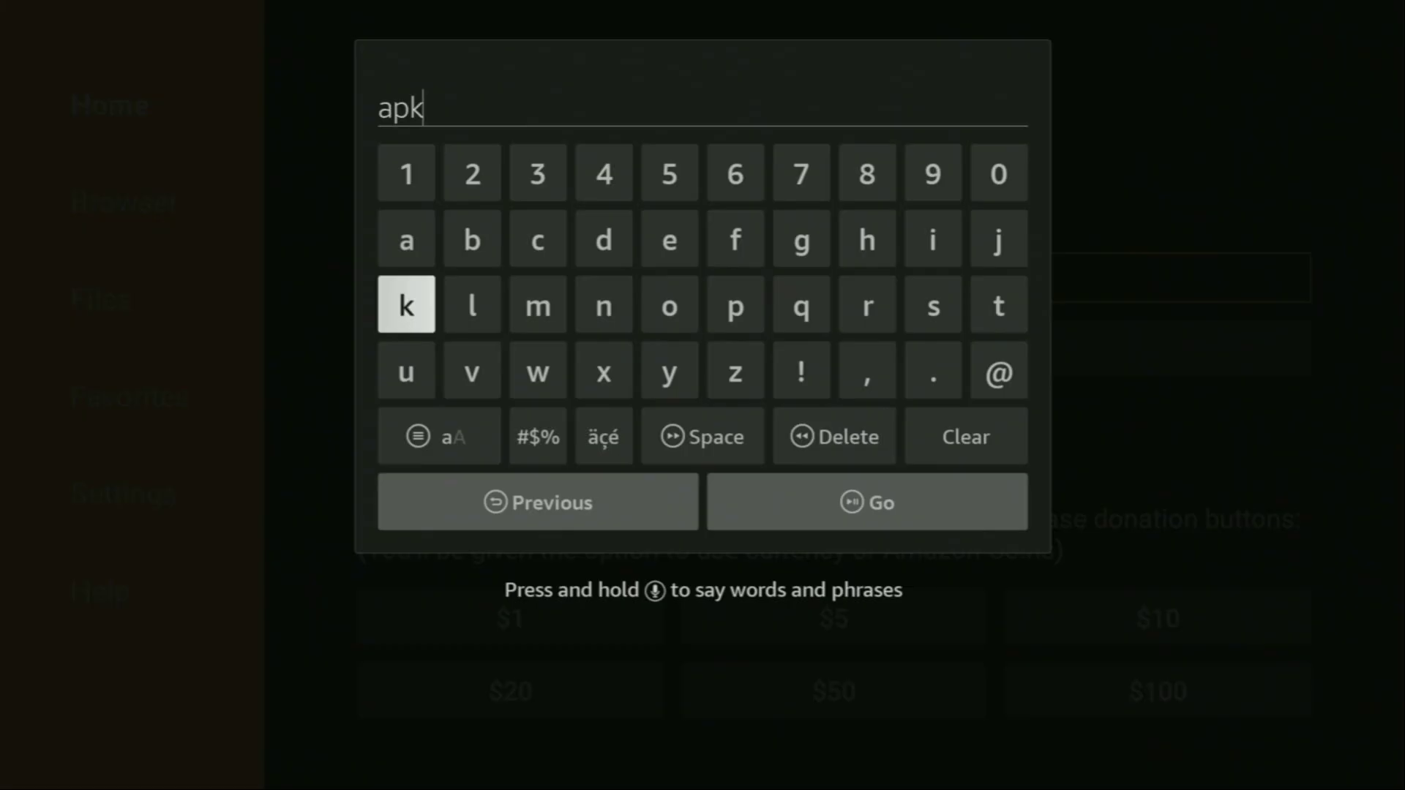
{"action": "key", "text": "Right"}
{"action": "key", "text": "Right"}
{"action": "key", "text": "Right"}
{"action": "key", "text": "Right"}
{"action": "key", "text": "Right"}
{"action": "key", "text": "Right"}
{"action": "key", "text": "Right"}
{"action": "key", "text": "Right"}
{"action": "key", "text": "Right"}
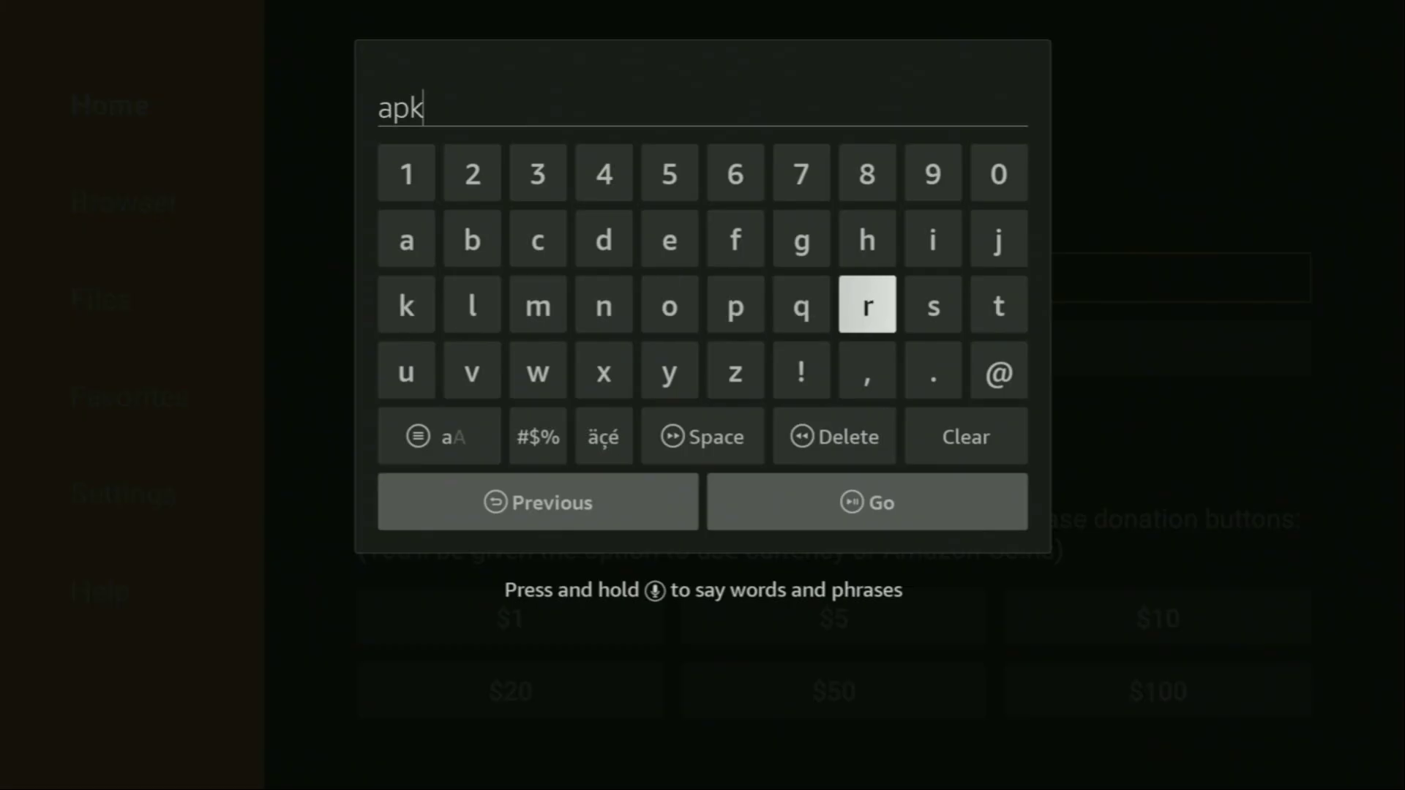
{"action": "key", "text": "Return"}
{"action": "key", "text": "Up"}
{"action": "key", "text": "Left"}
{"action": "key", "text": "Return"}
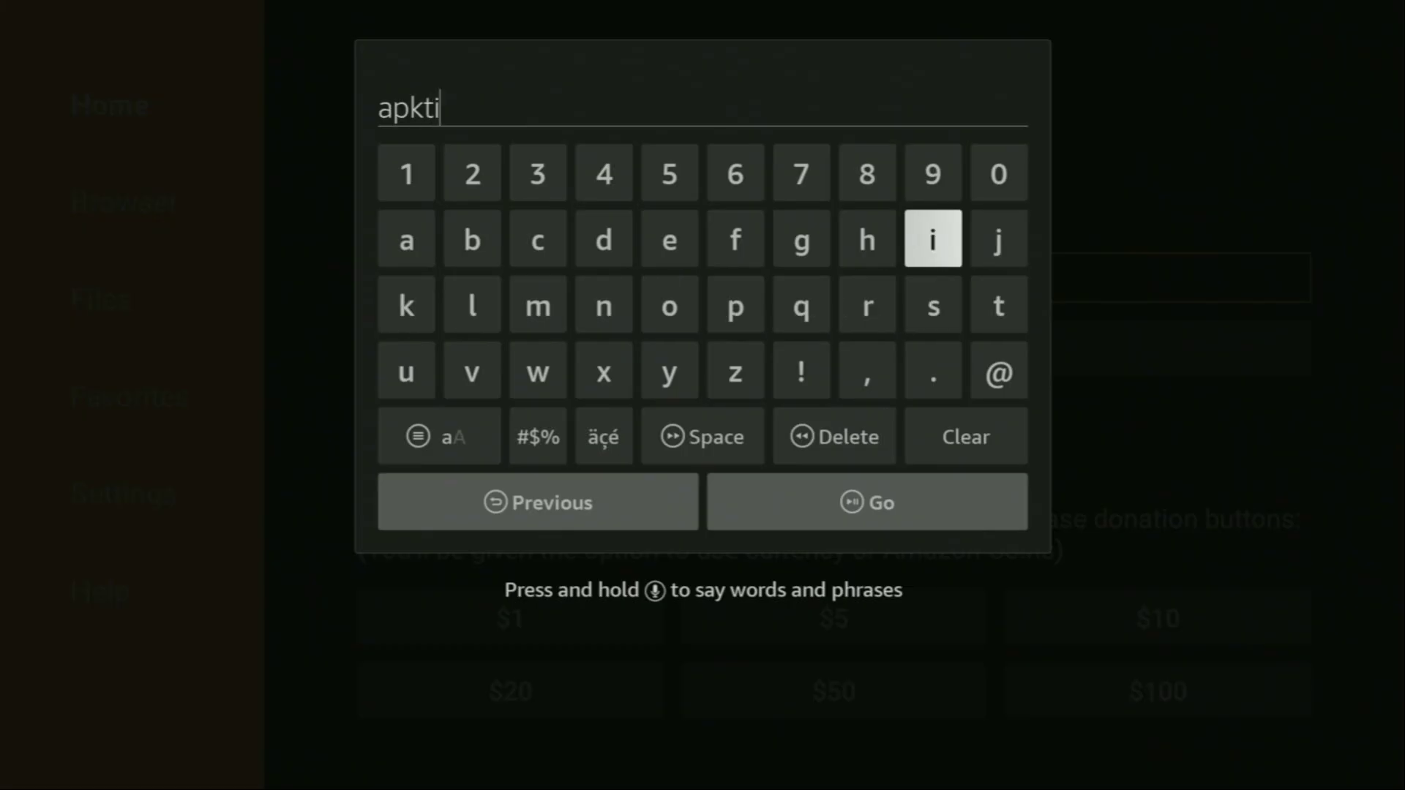
{"action": "key", "text": "Down"}
{"action": "key", "text": "Left"}
{"action": "key", "text": "Left"}
{"action": "key", "text": "Left"}
{"action": "key", "text": "Left"}
{"action": "key", "text": "Left"}
{"action": "key", "text": "Left"}
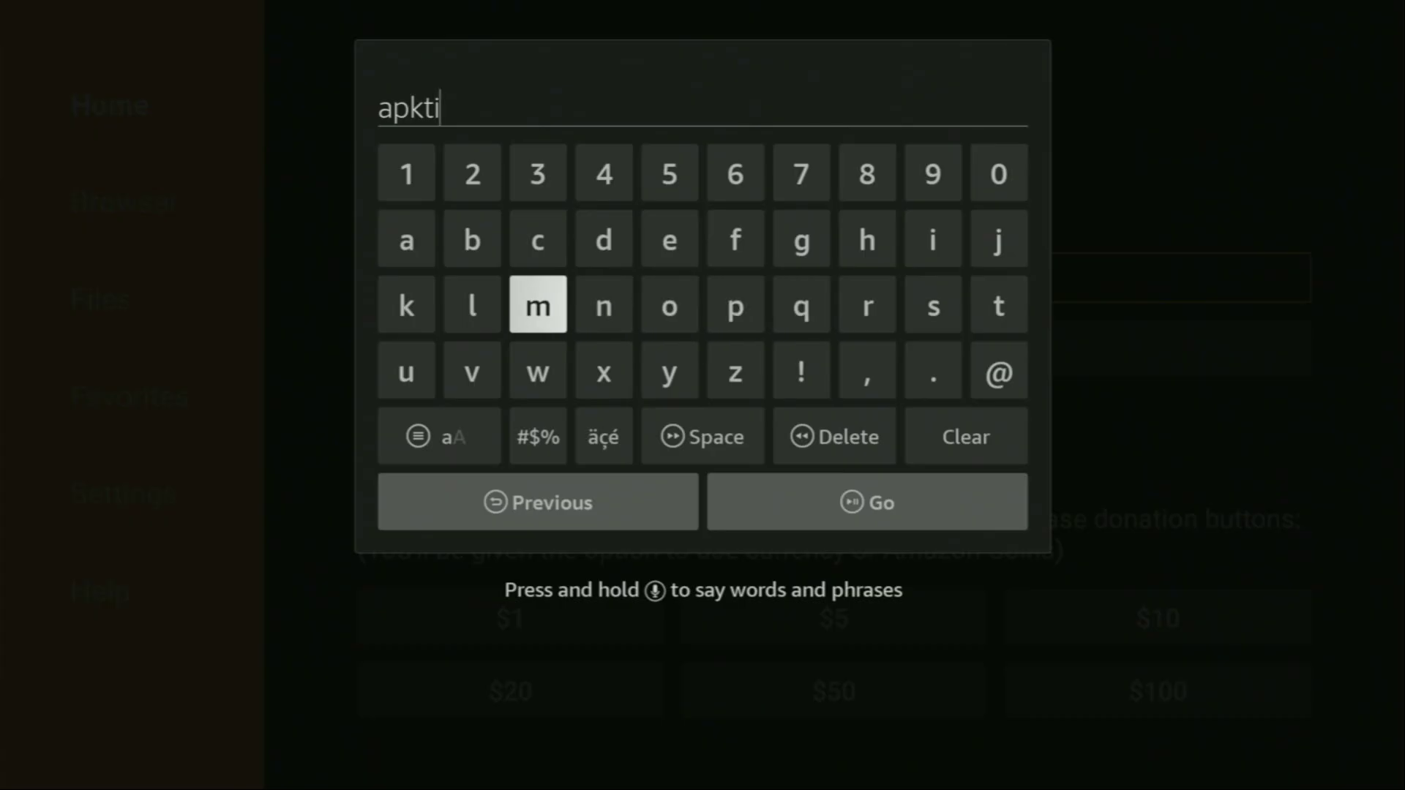
{"action": "key", "text": "Return"}
{"action": "key", "text": "Up"}
{"action": "key", "text": "Right"}
{"action": "key", "text": "Right"}
{"action": "key", "text": "Return"}
{"action": "key", "text": "Down"}
{"action": "key", "text": "Right"}
{"action": "key", "text": "Right"}
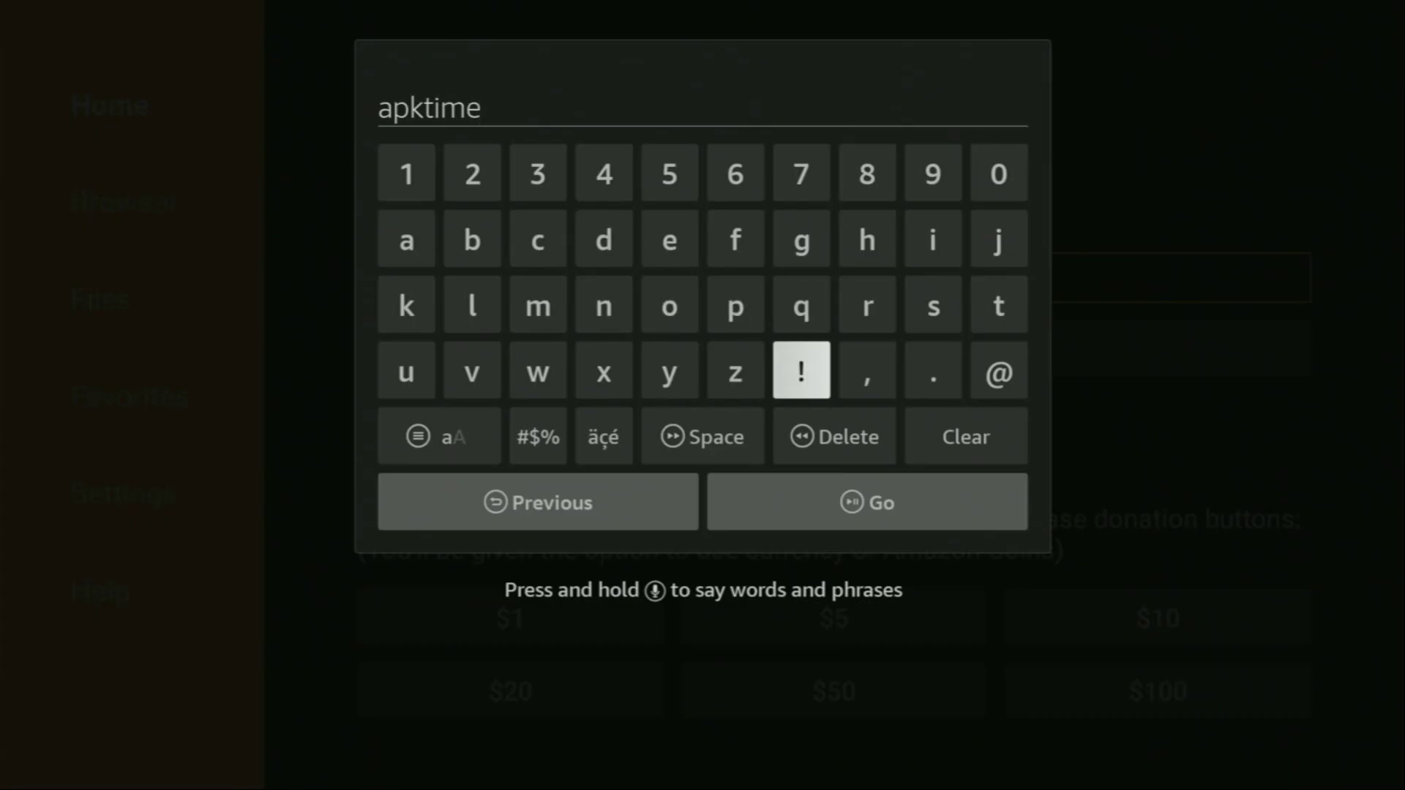
{"action": "key", "text": "Right"}
{"action": "key", "text": "Right"}
{"action": "key", "text": "Return"}
{"action": "key", "text": "Left"}
{"action": "key", "text": "Left"}
{"action": "key", "text": "Up"}
{"action": "key", "text": "Left"}
{"action": "key", "text": "Left"}
{"action": "key", "text": "Left"}
{"action": "key", "text": "Left"}
{"action": "key", "text": "Up"}
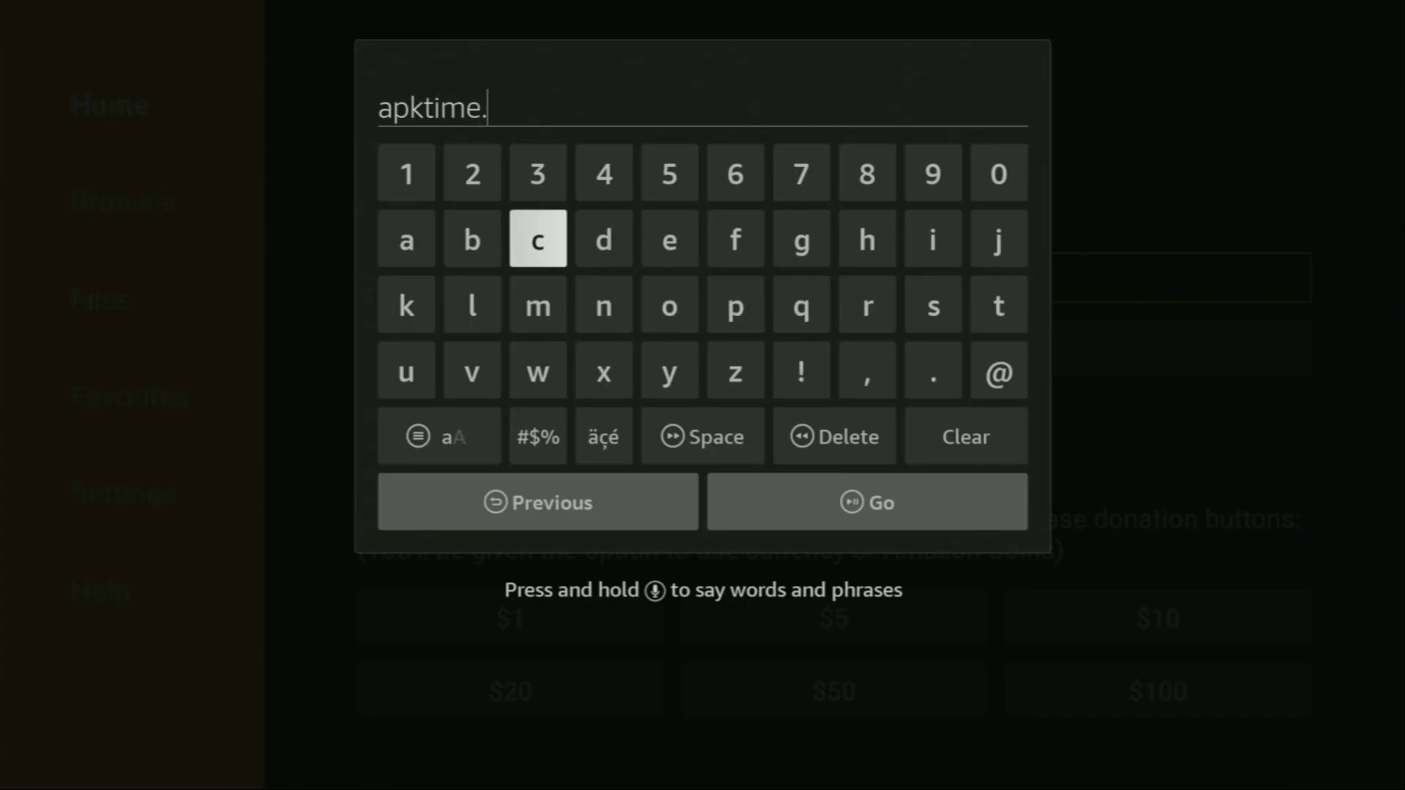
{"action": "key", "text": "Return"}
{"action": "key", "text": "Down"}
{"action": "key", "text": "Right"}
{"action": "key", "text": "Right"}
{"action": "key", "text": "Return"}
{"action": "key", "text": "Left"}
{"action": "key", "text": "Left"}
{"action": "key", "text": "Return"}
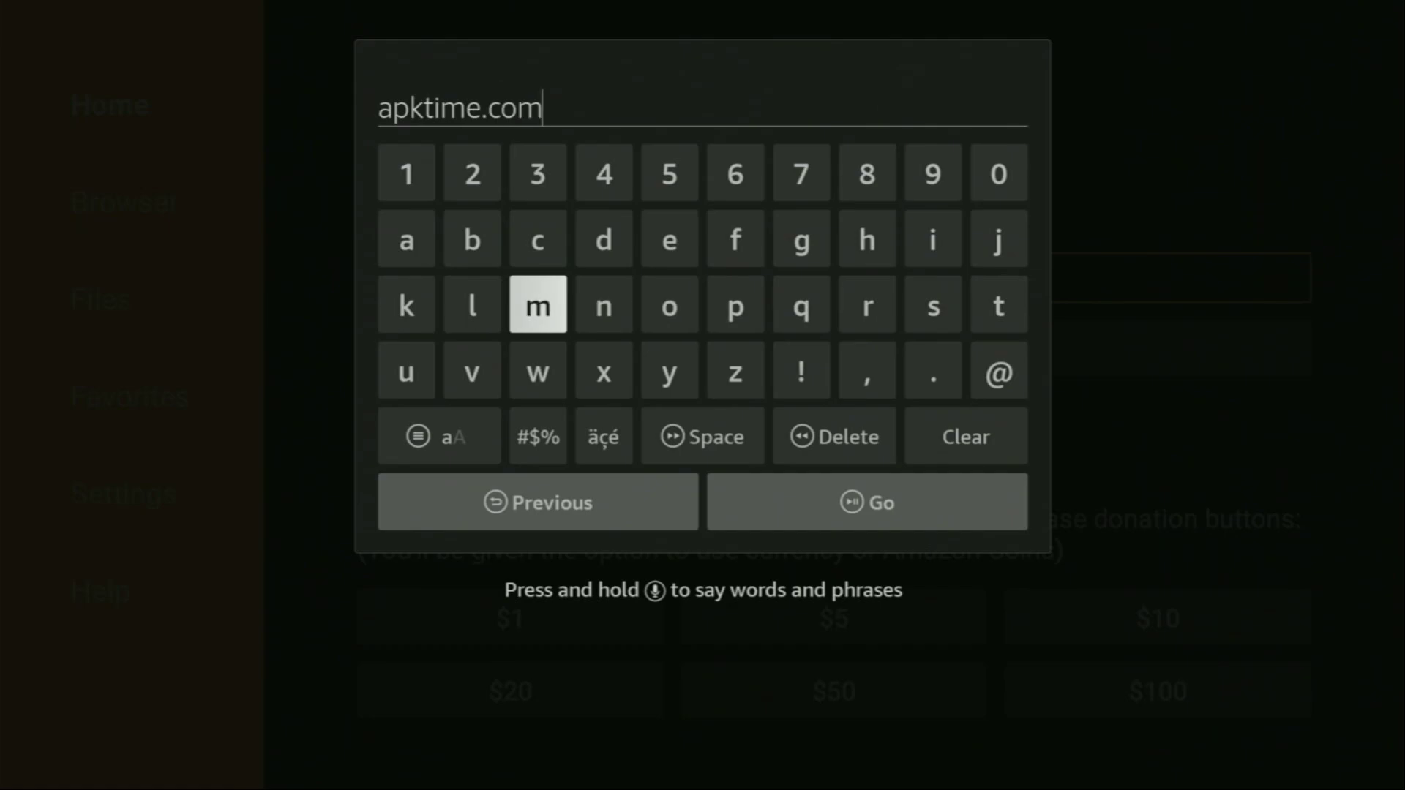
{"action": "key", "text": "Down"}
{"action": "key", "text": "Down"}
{"action": "key", "text": "Down"}
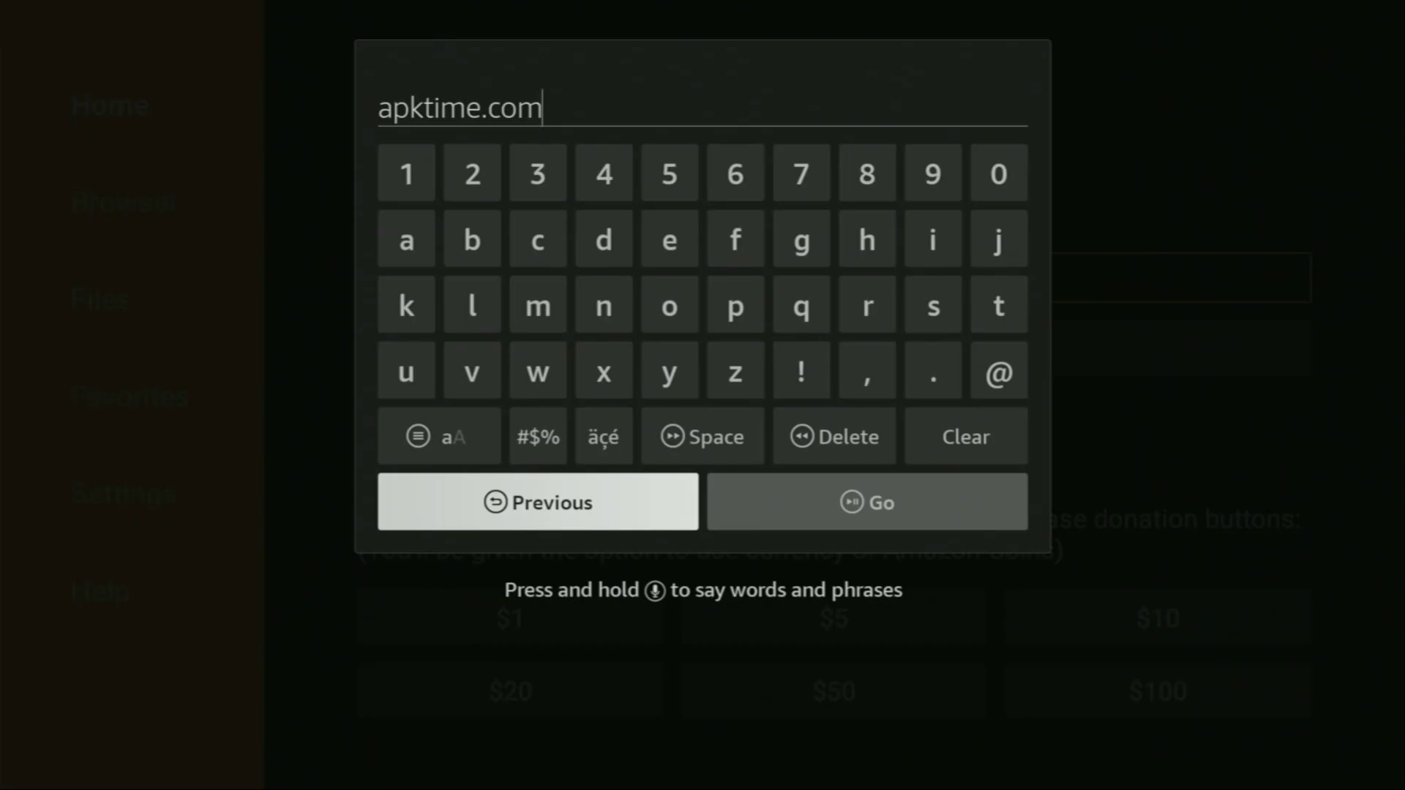
{"action": "key", "text": "Right"}
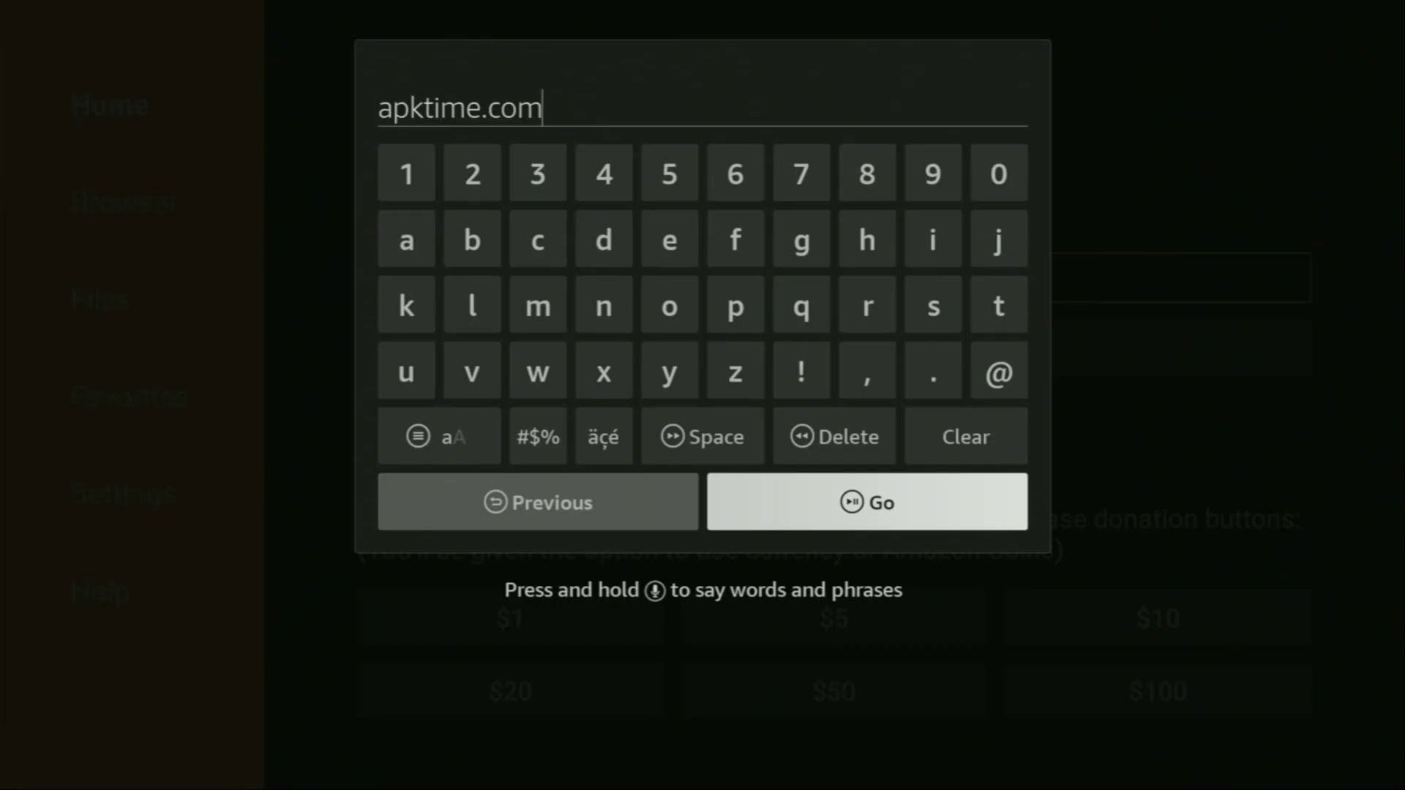
{"action": "key", "text": "Return"}
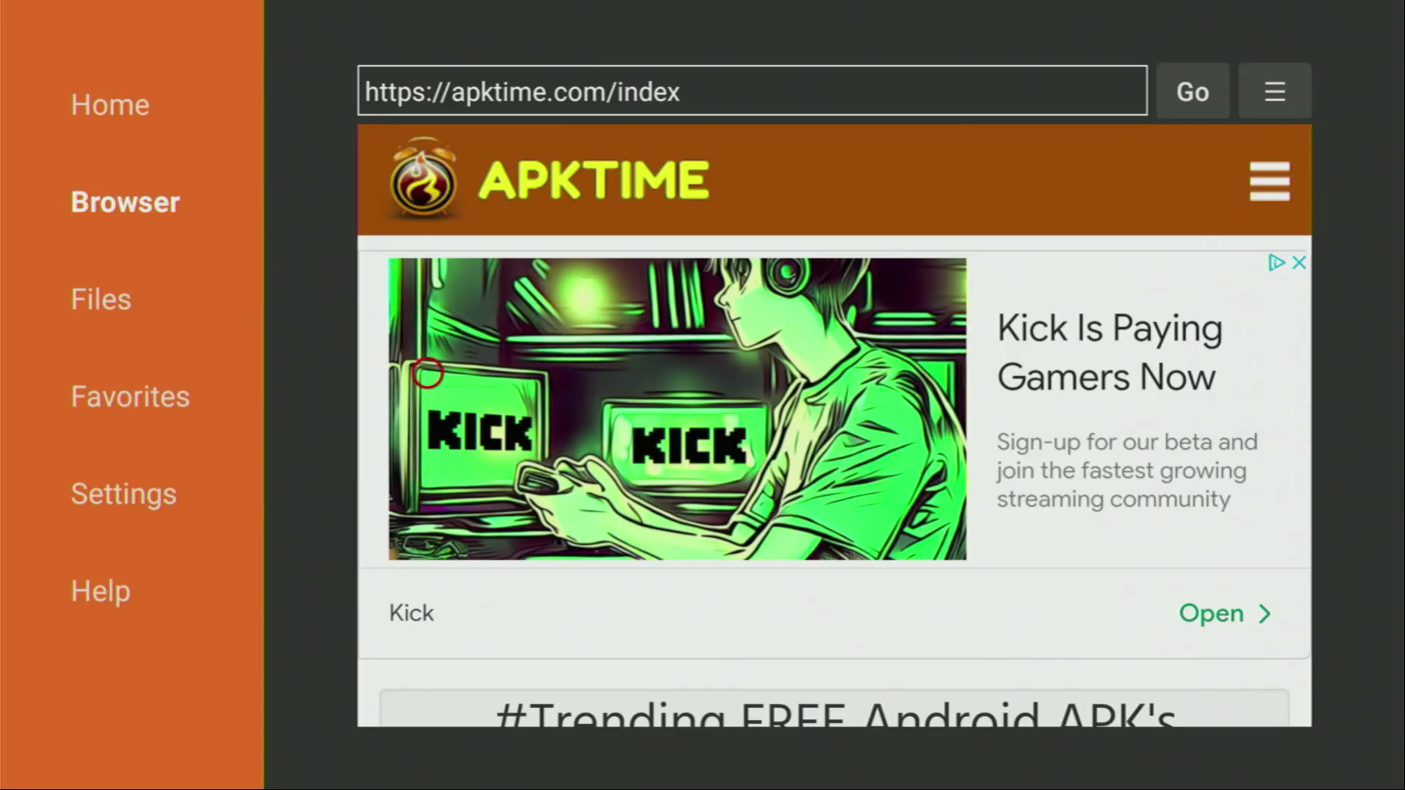
Scroll down, open the APKTime install guide, and follow OFFICIAL WEBSITE to the apktime.com/apps/ index
{"action": "scroll", "coordinate": [902, 270], "scroll_direction": "down", "scroll_amount": 15}
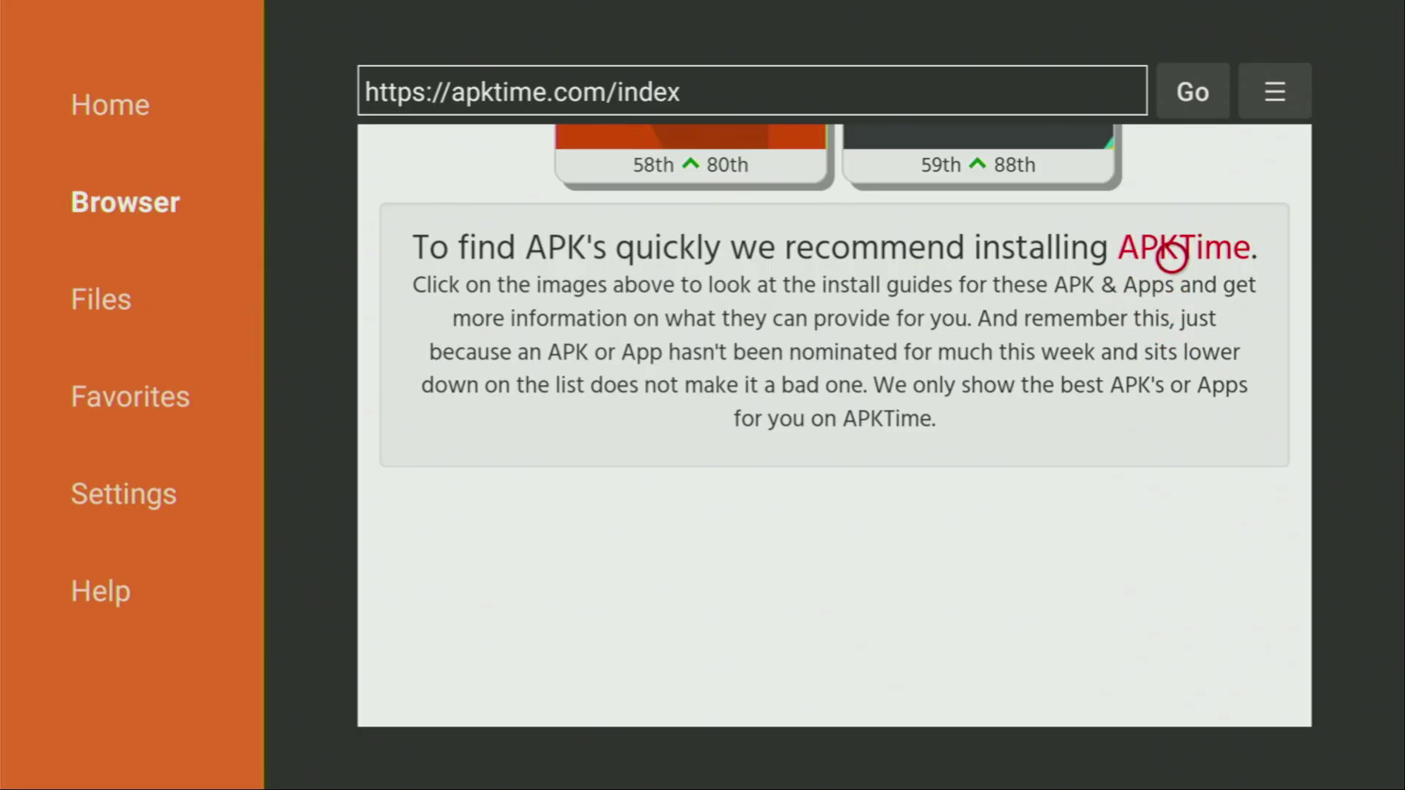
{"action": "left_click", "coordinate": [1171, 254]}
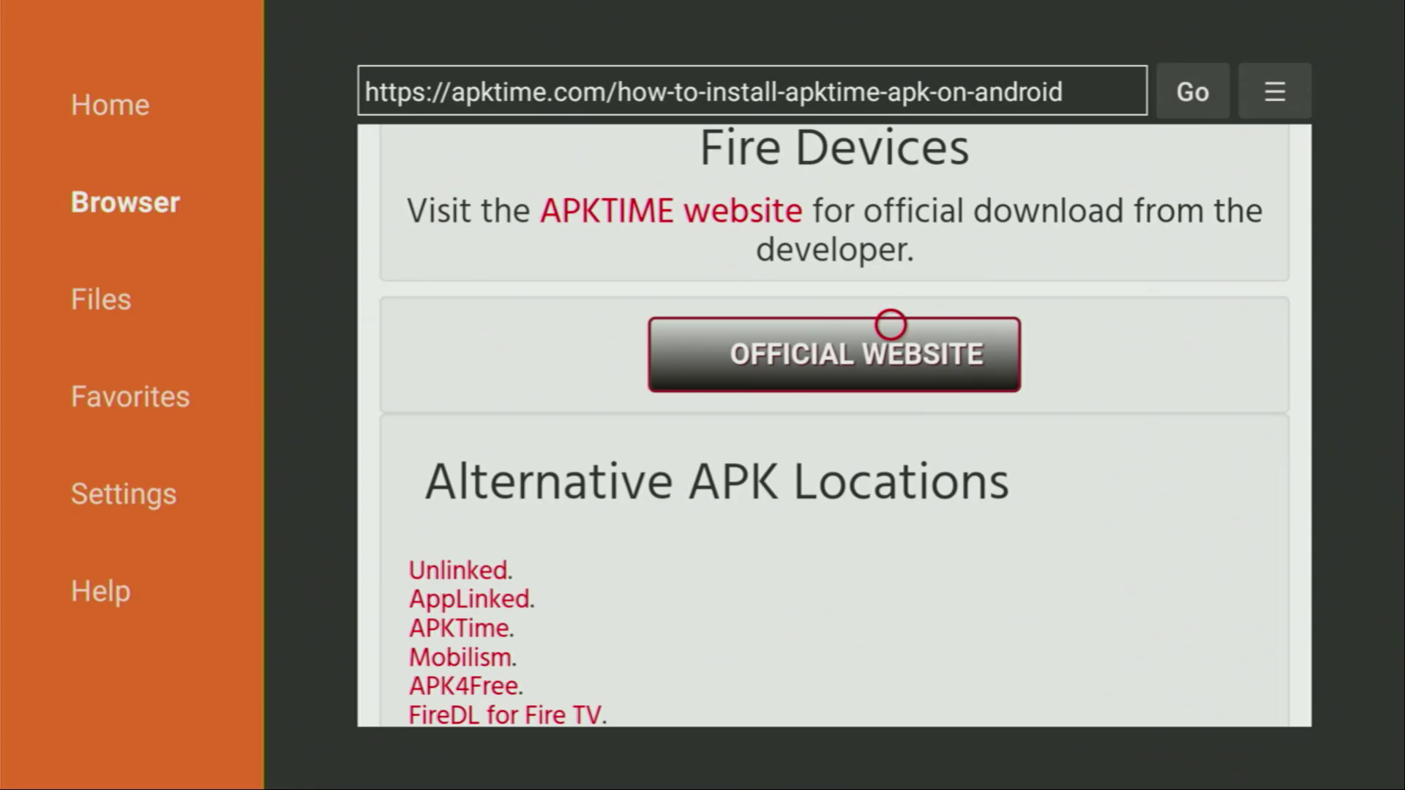
{"action": "left_click", "coordinate": [890, 324]}
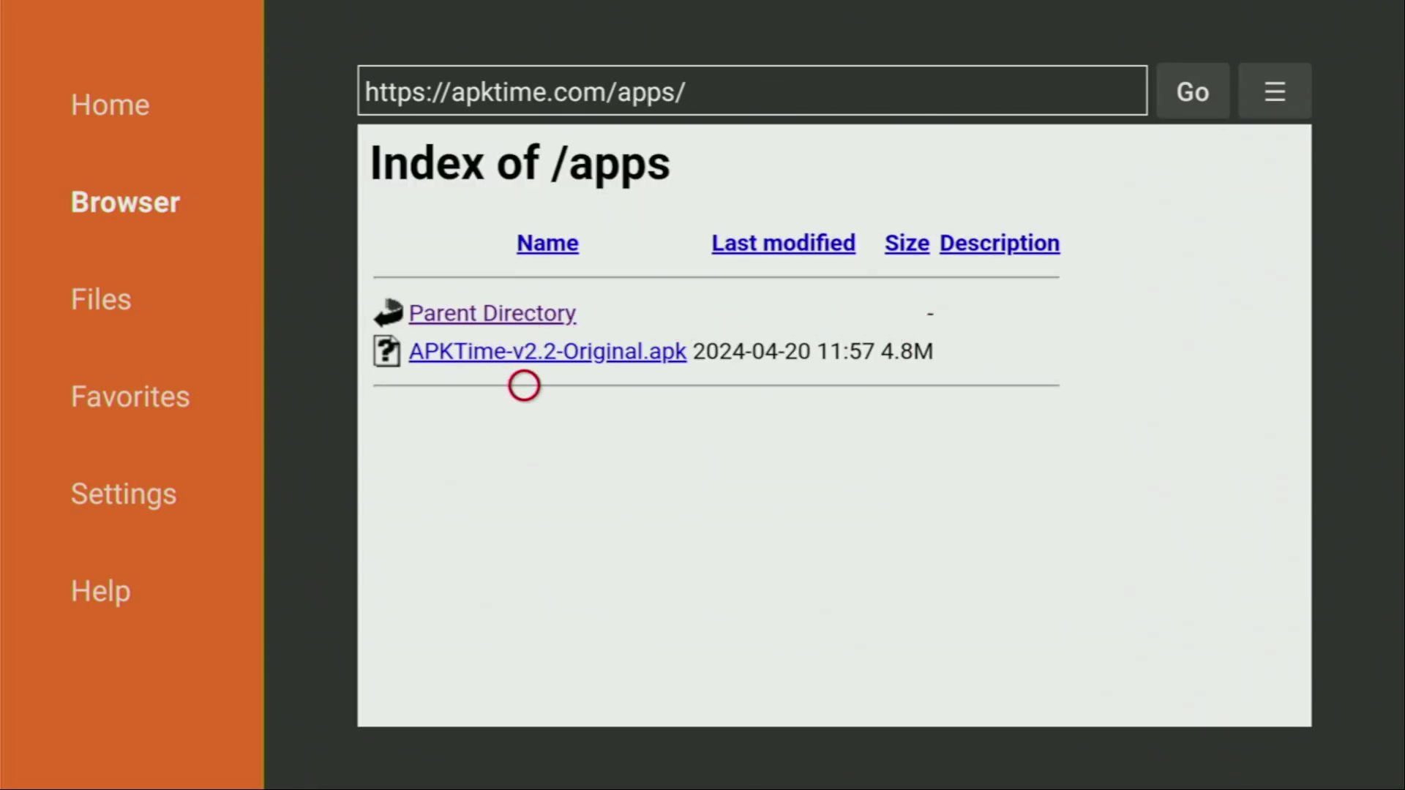
Download APKTime-v2.2-Original.apk and install it, then close the installer
{"action": "left_click", "coordinate": [524, 338]}
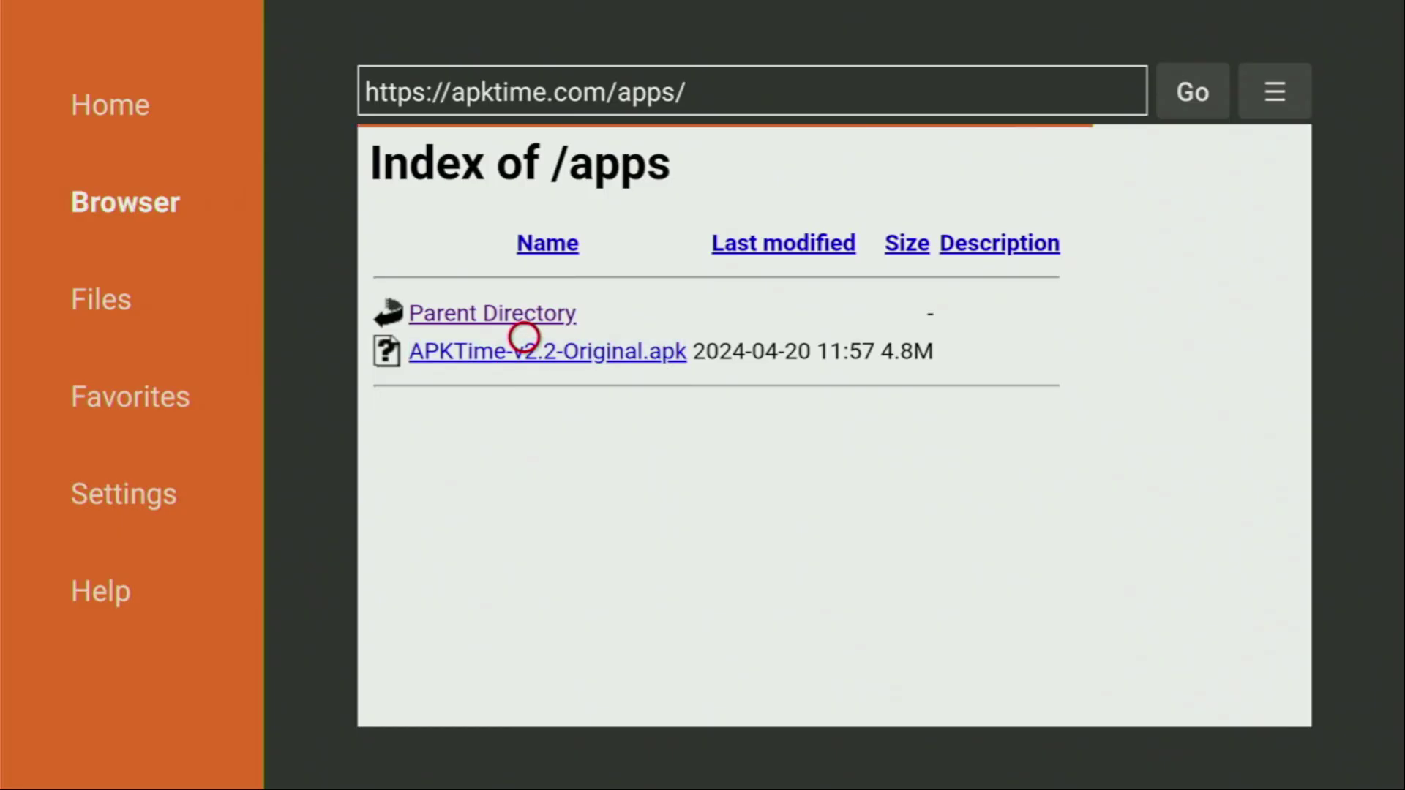
{"action": "key", "text": "Return"}
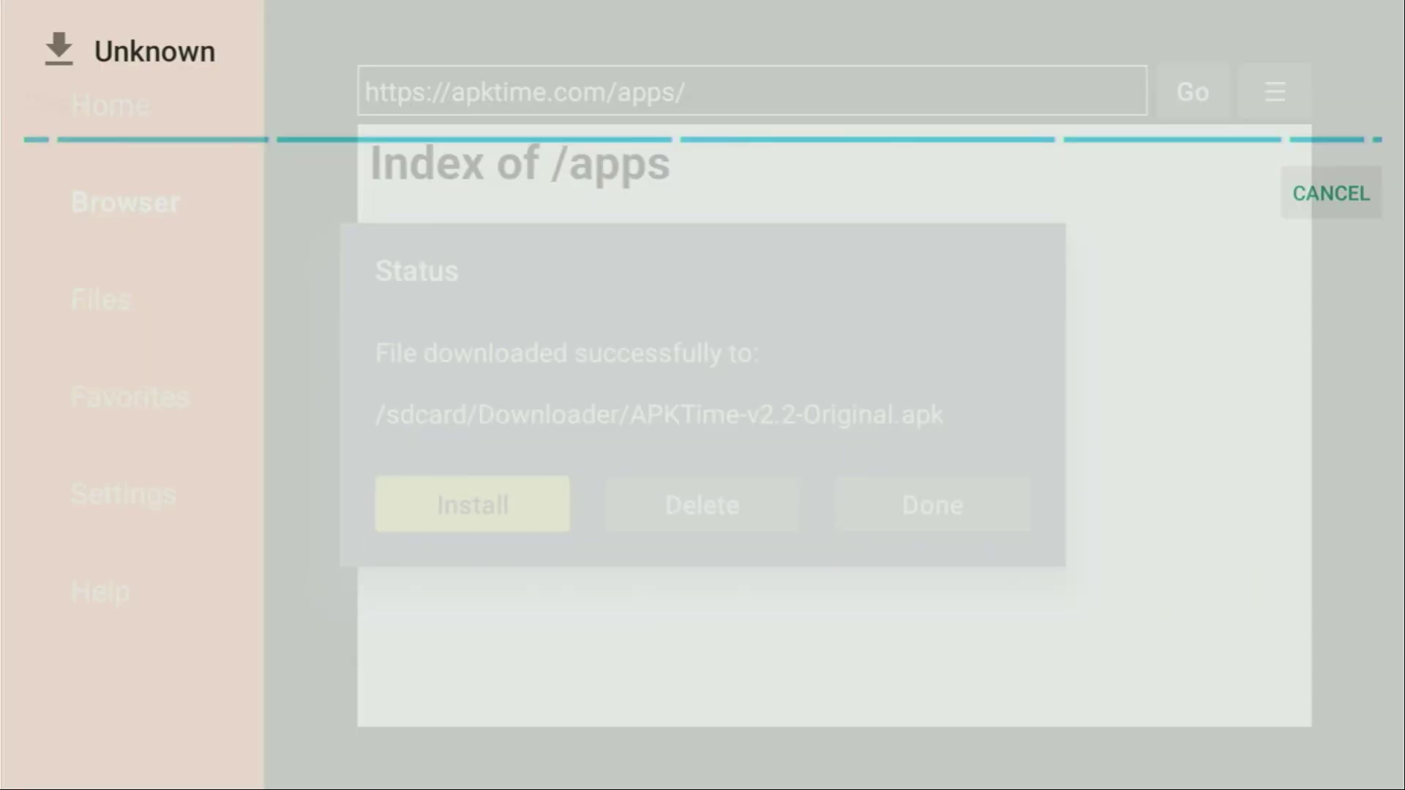
{"action": "key", "text": "Right"}
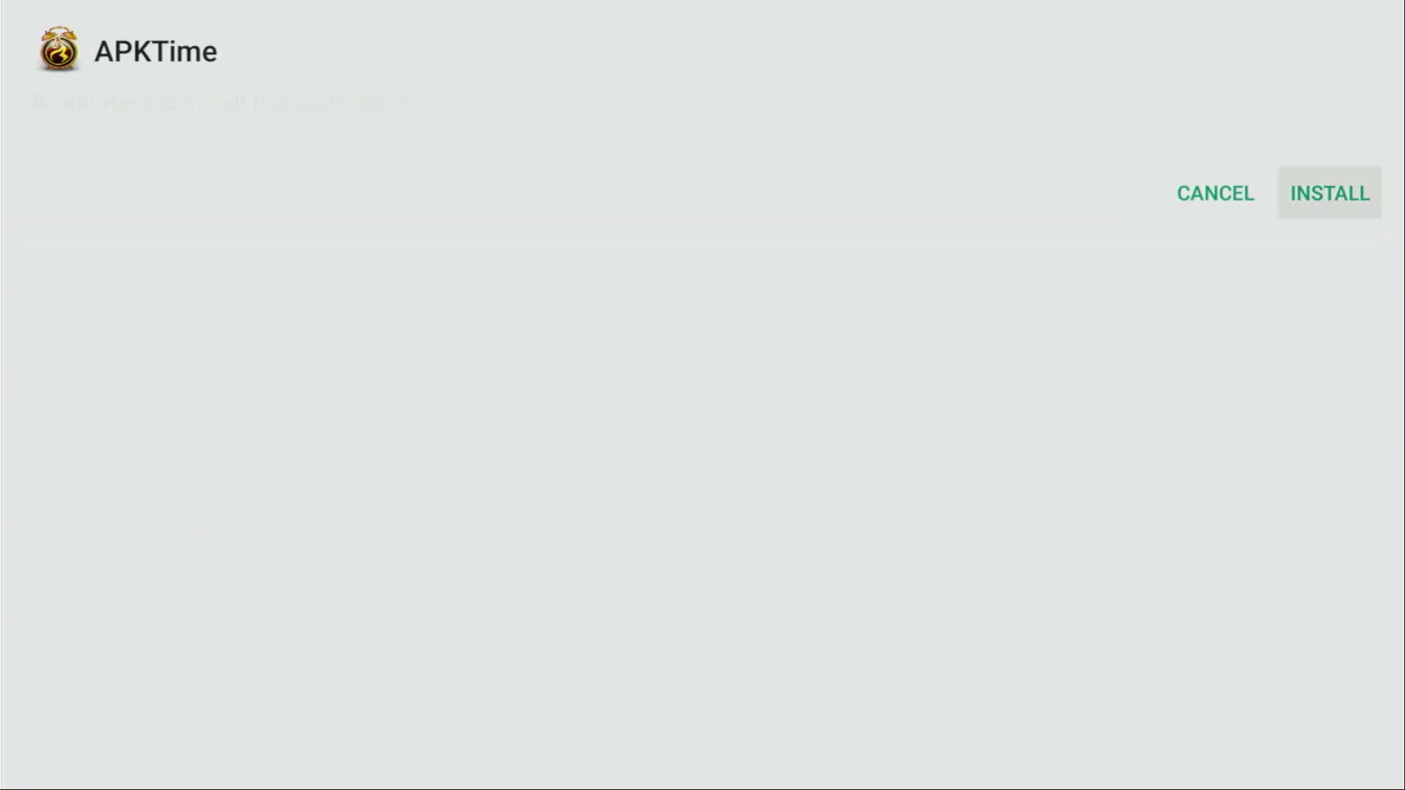
{"action": "key", "text": "Return"}
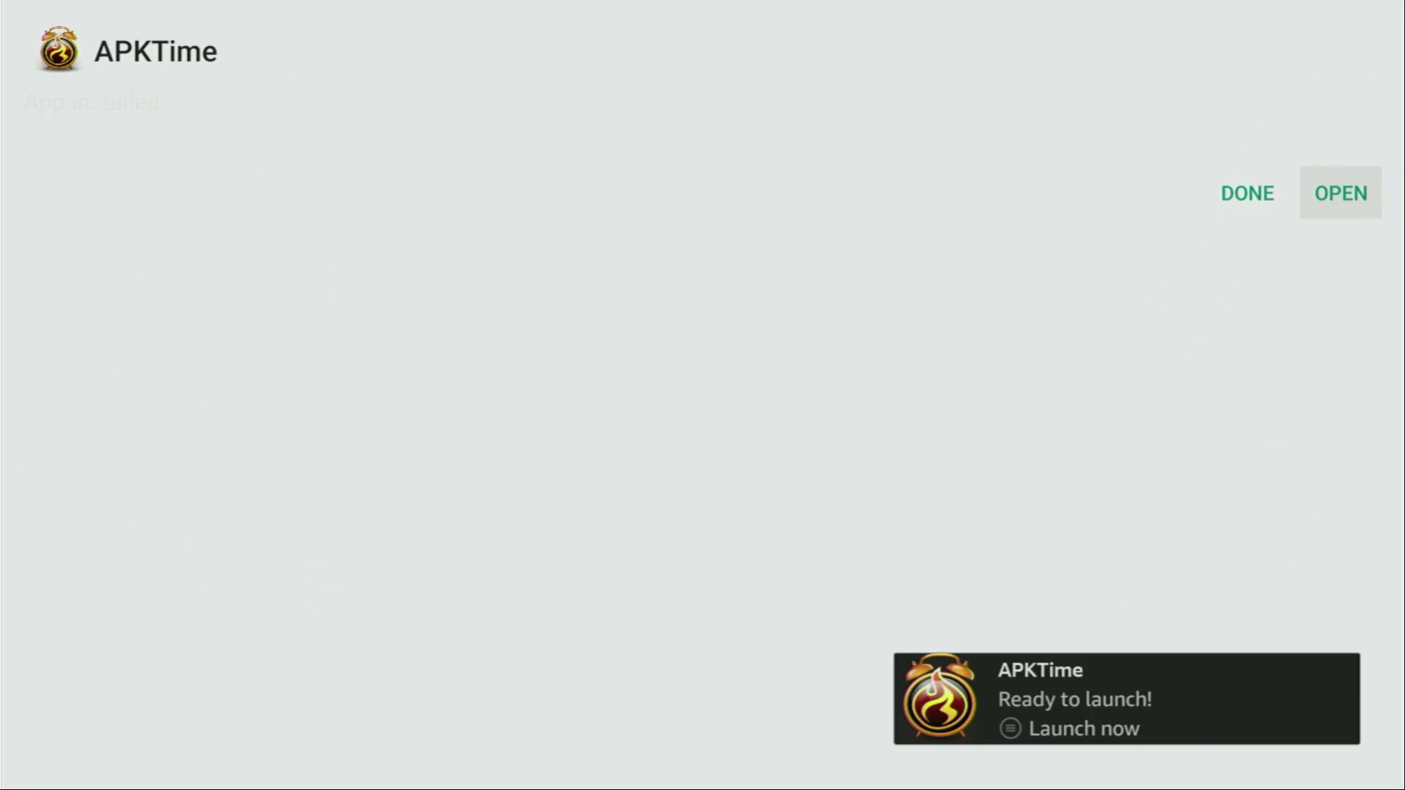
{"action": "key", "text": "Left"}
{"action": "key", "text": "Return"}
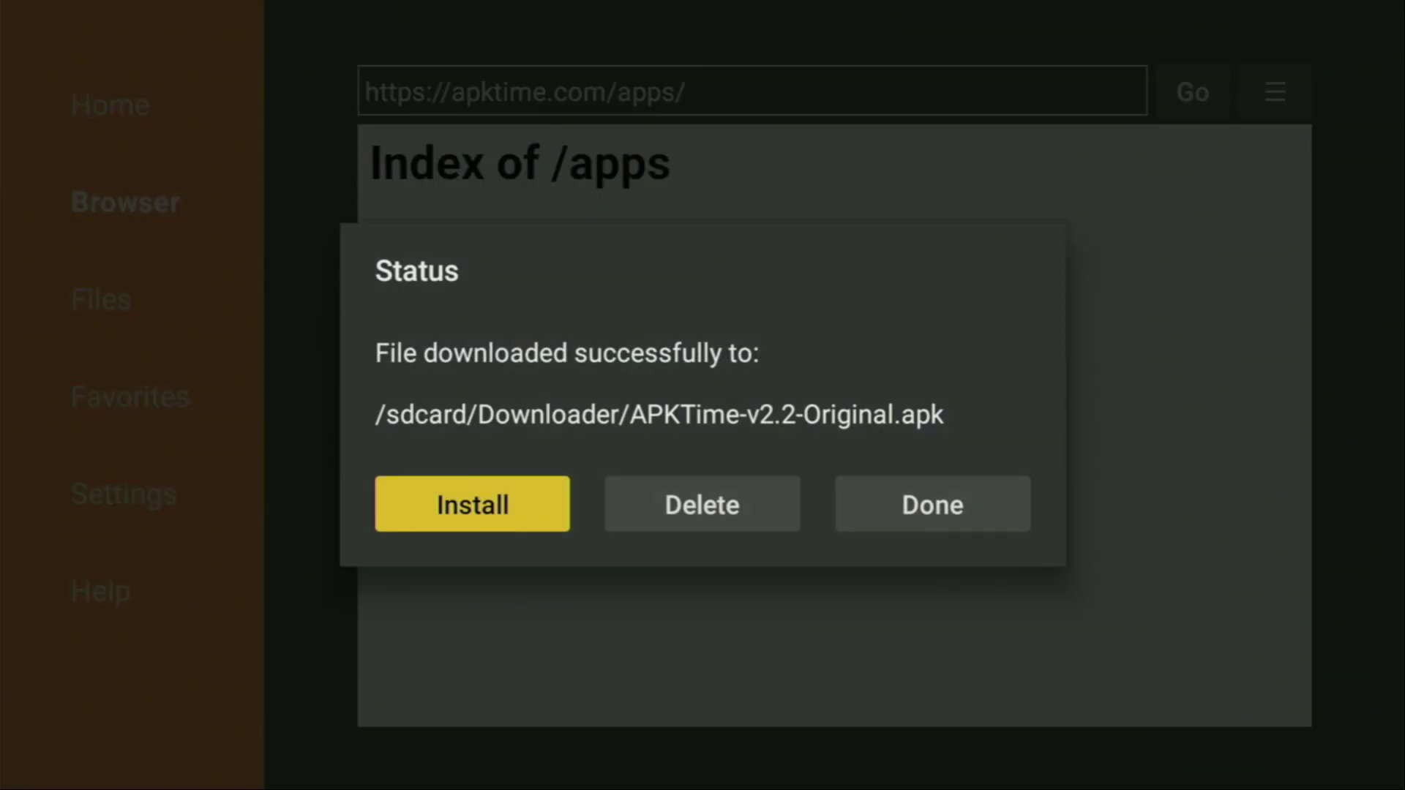
Delete the downloaded APKTime APK file and confirm the deletion
{"action": "key", "text": "Right"}
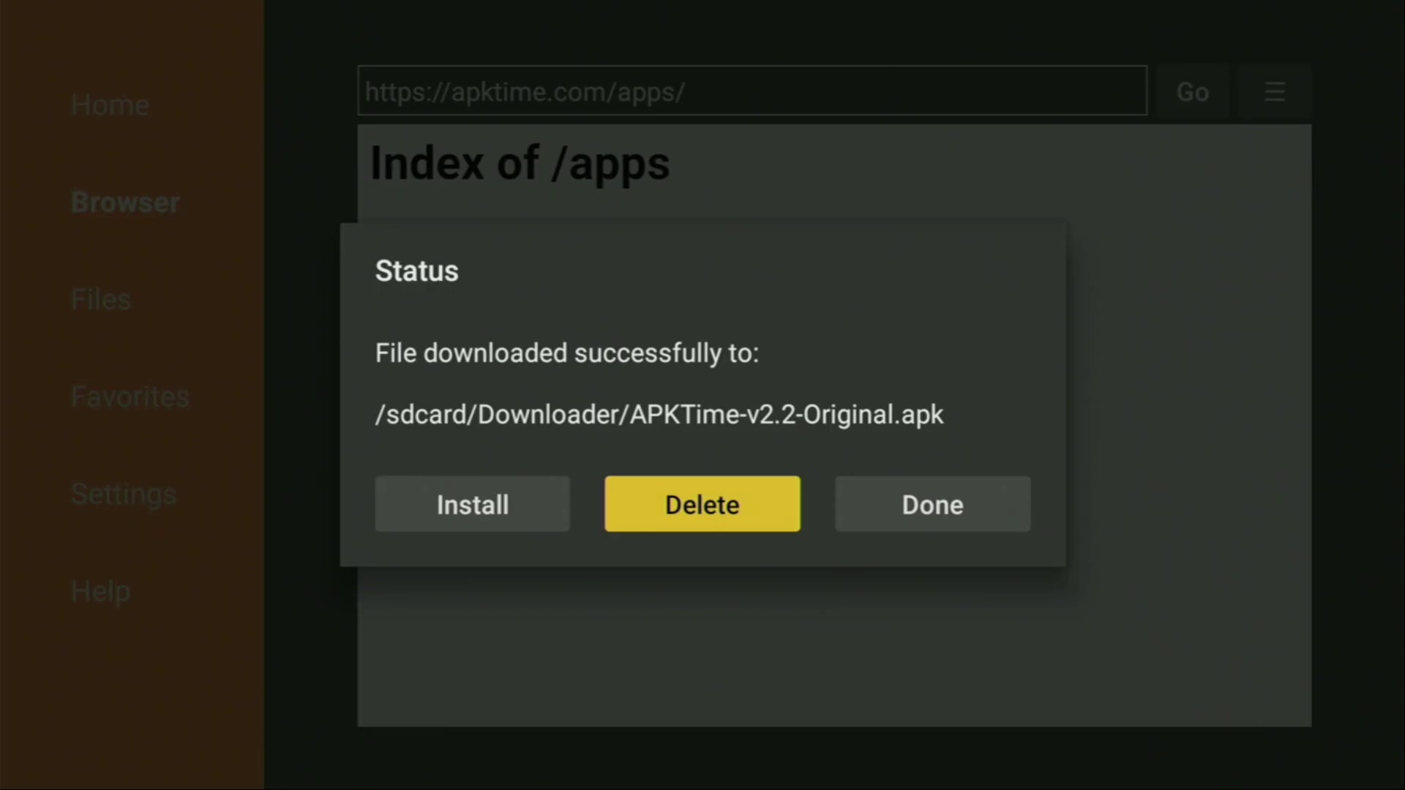
{"action": "key", "text": "Return"}
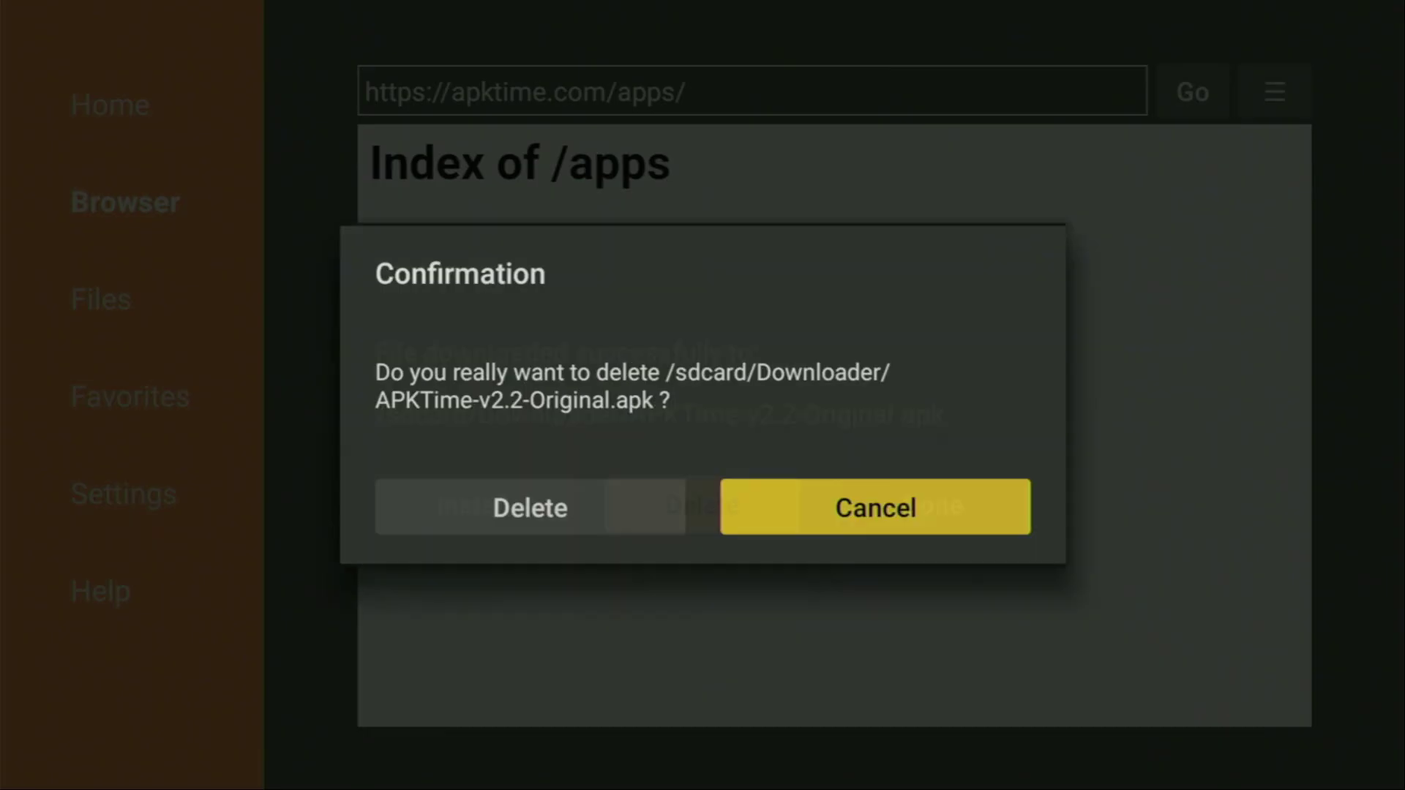
{"action": "key", "text": "Left"}
{"action": "key", "text": "Return"}
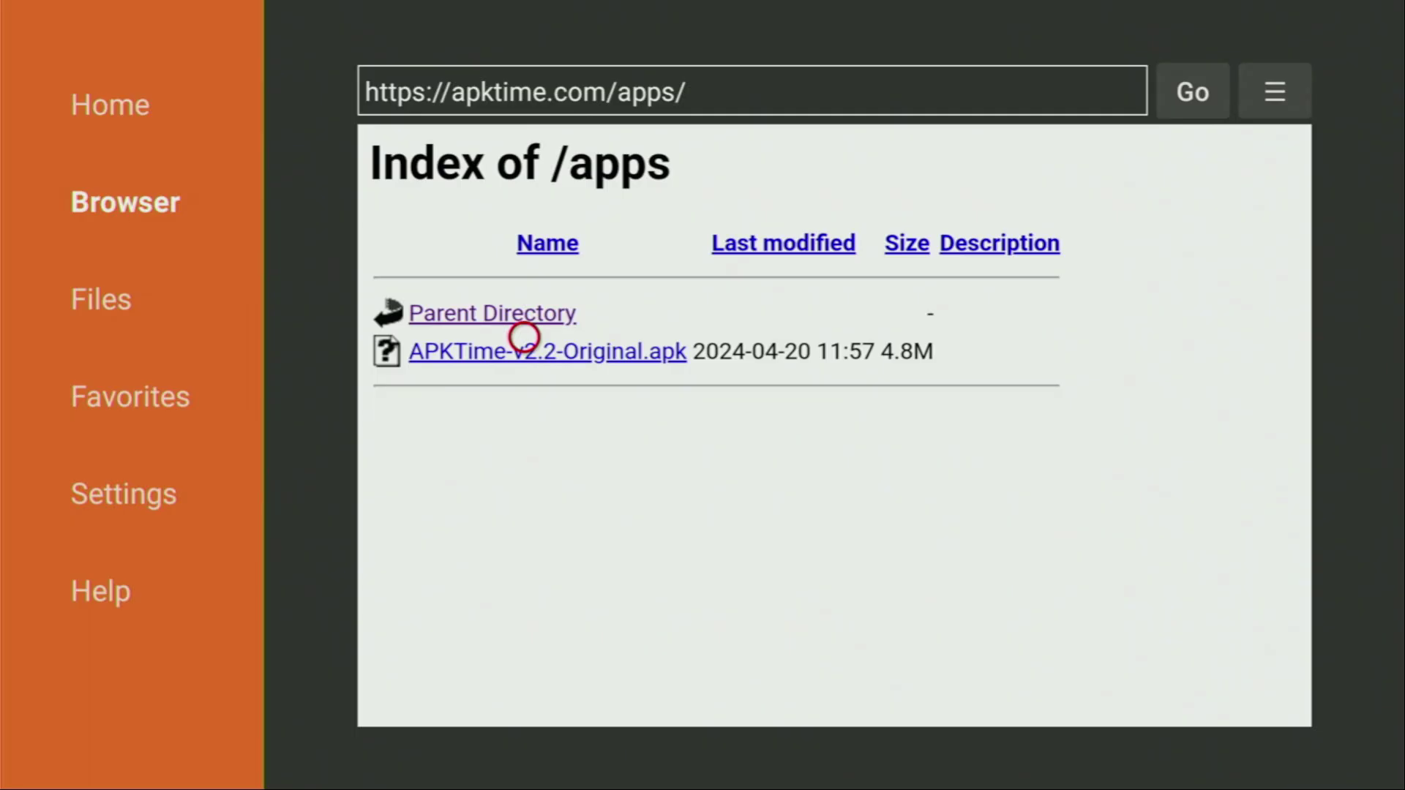
From Home, open the full apps list and highlight the new alarm-clock app
{"action": "key", "text": "Home"}
{"action": "key", "text": "Right"}
{"action": "key", "text": "Right"}
{"action": "key", "text": "Right"}
{"action": "key", "text": "Right"}
{"action": "key", "text": "Right"}
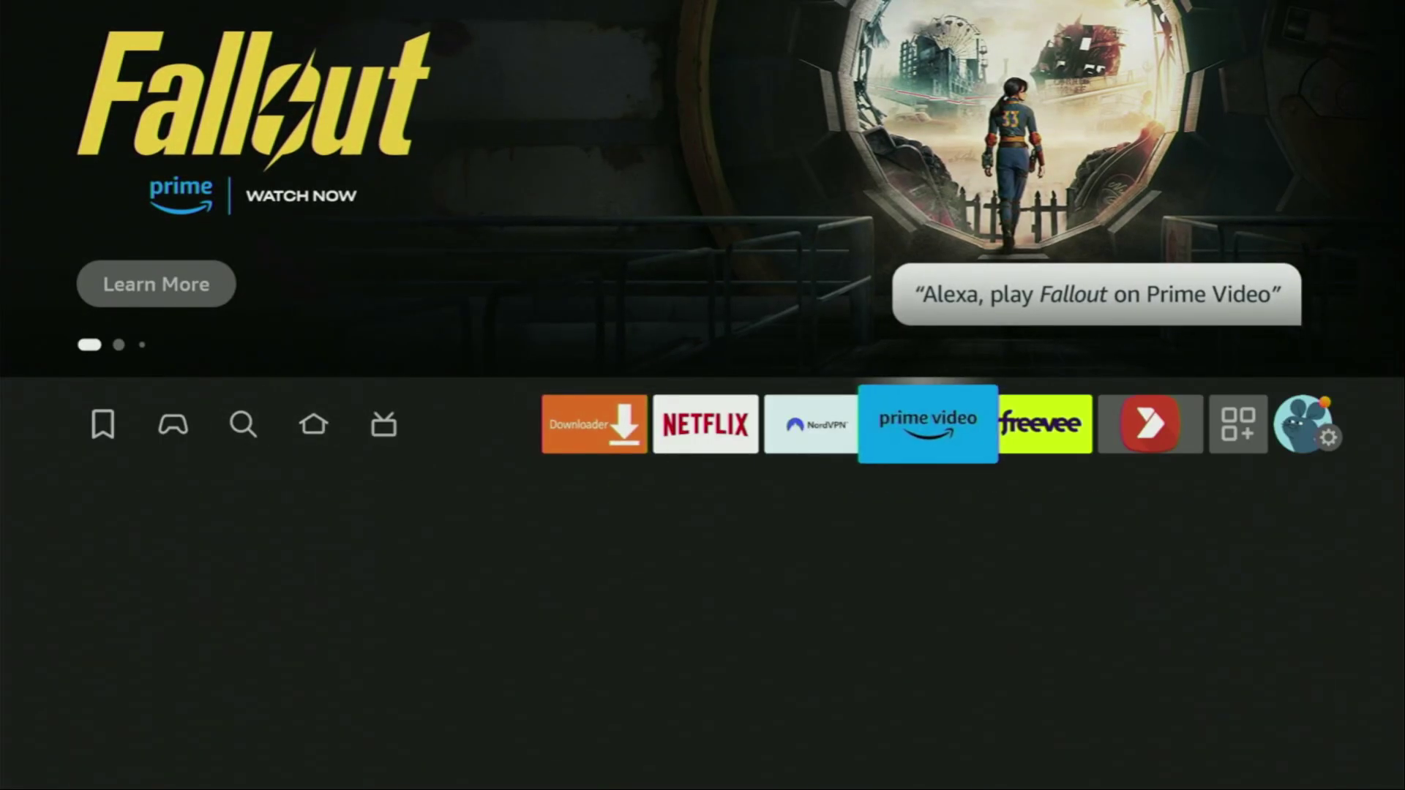
{"action": "key", "text": "Right"}
{"action": "key", "text": "Right"}
{"action": "key", "text": "Right"}
{"action": "key", "text": "Return"}
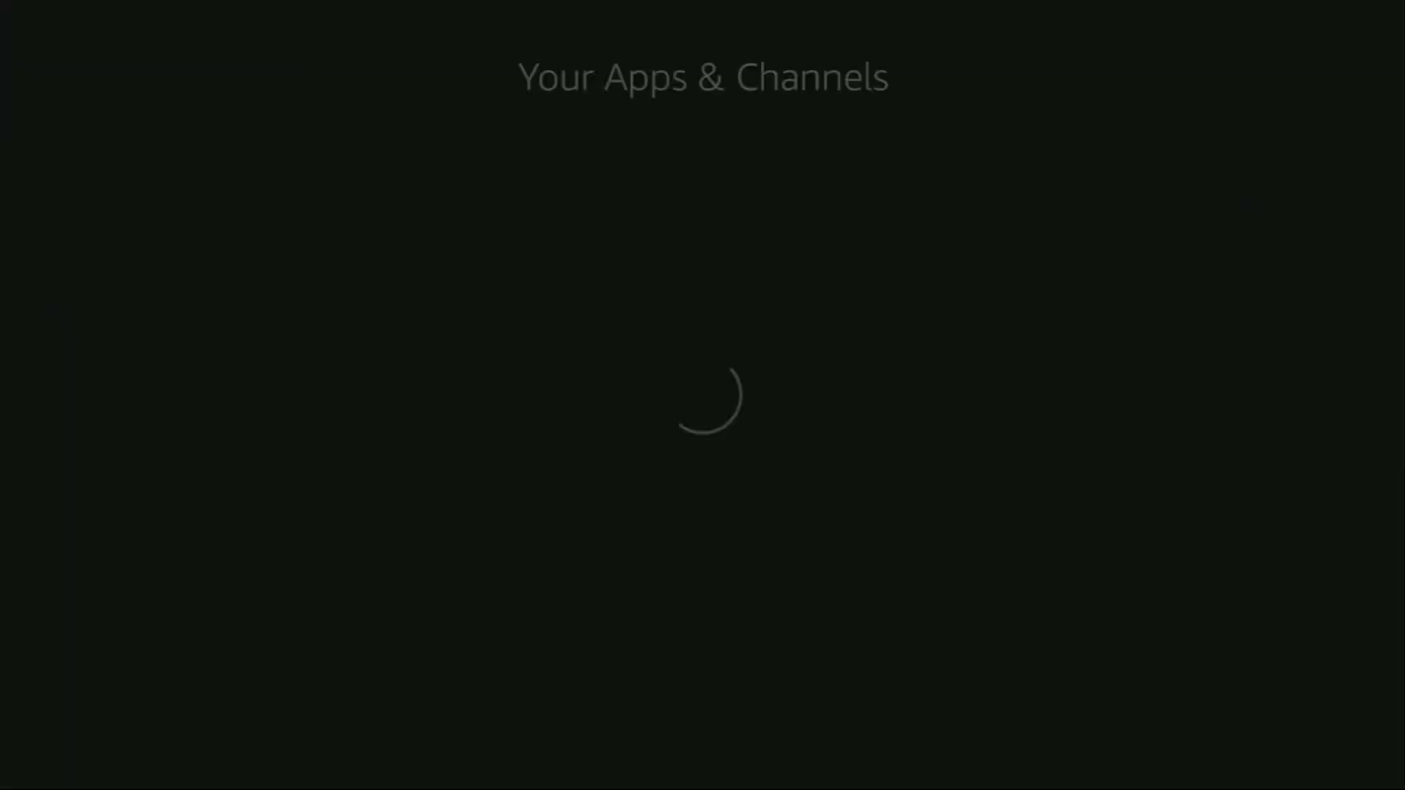
{"action": "key", "text": "Down"}
{"action": "key", "text": "Down"}
{"action": "key", "text": "Down"}
{"action": "key", "text": "Down"}
{"action": "key", "text": "Down"}
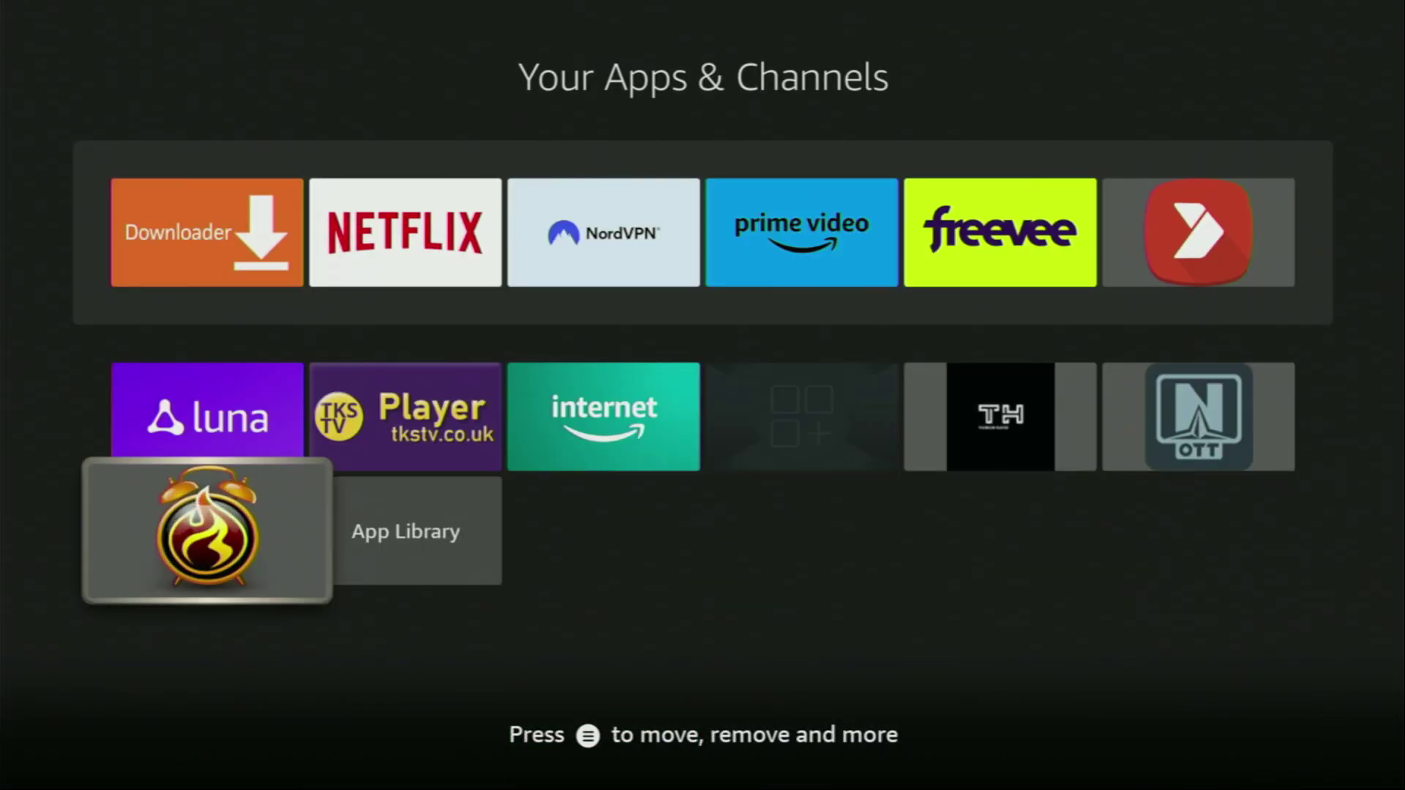
{"action": "key", "text": "Right"}
{"action": "key", "text": "Left"}
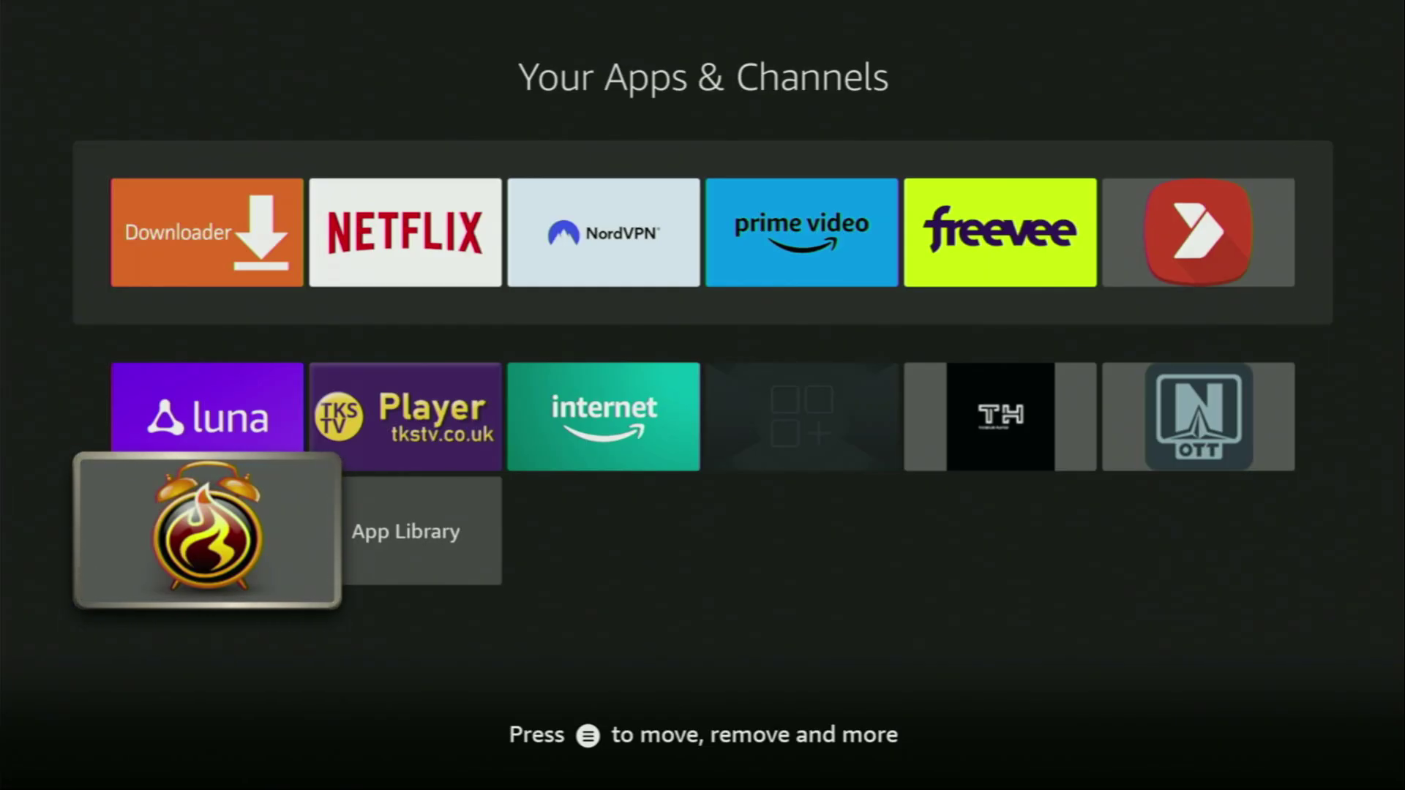
Move the alarm-clock app to the front, ahead of Downloader and Netflix
{"action": "key", "text": "Menu"}
{"action": "key", "text": "Down"}
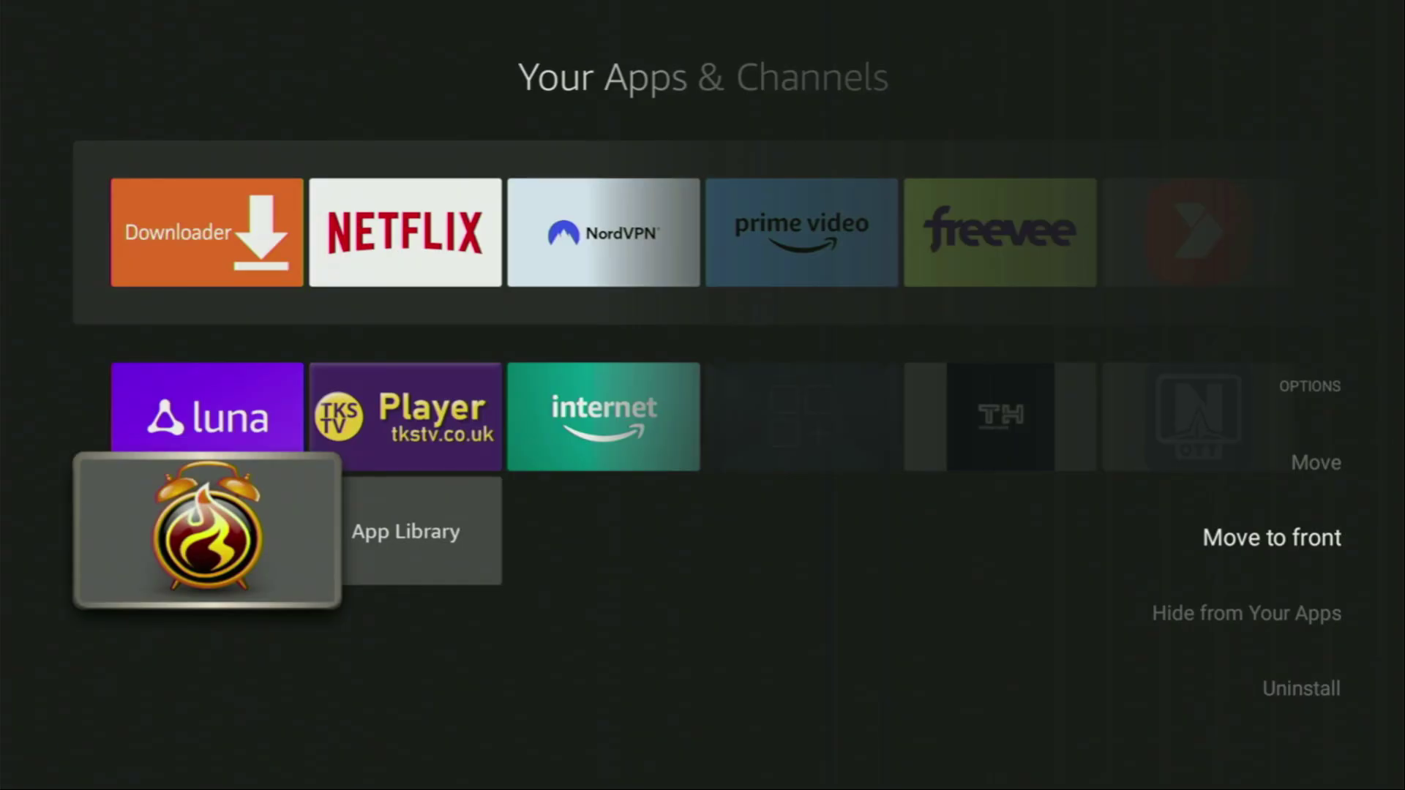
{"action": "key", "text": "Return"}
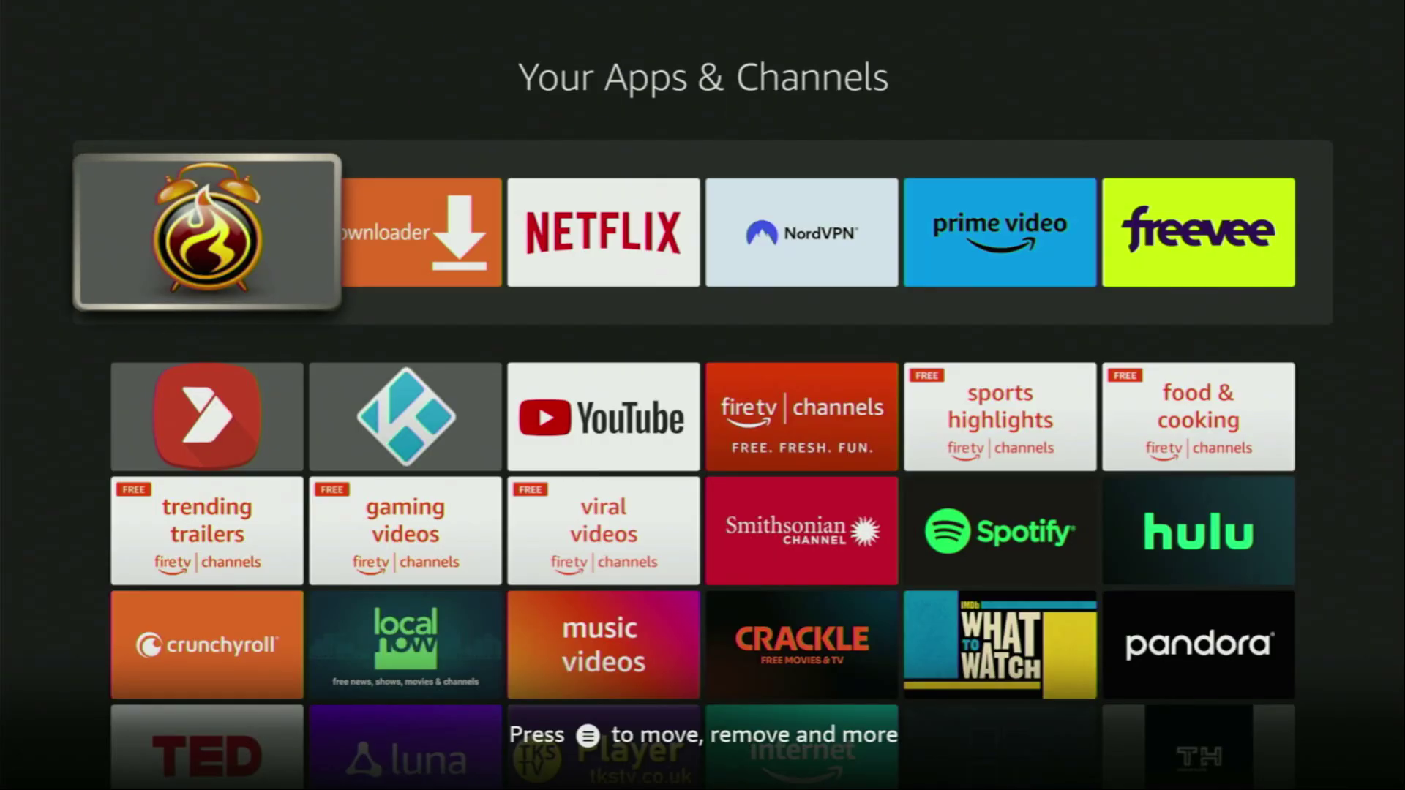
{"action": "key", "text": "Right"}
{"action": "key", "text": "Right"}
{"action": "key", "text": "Right"}
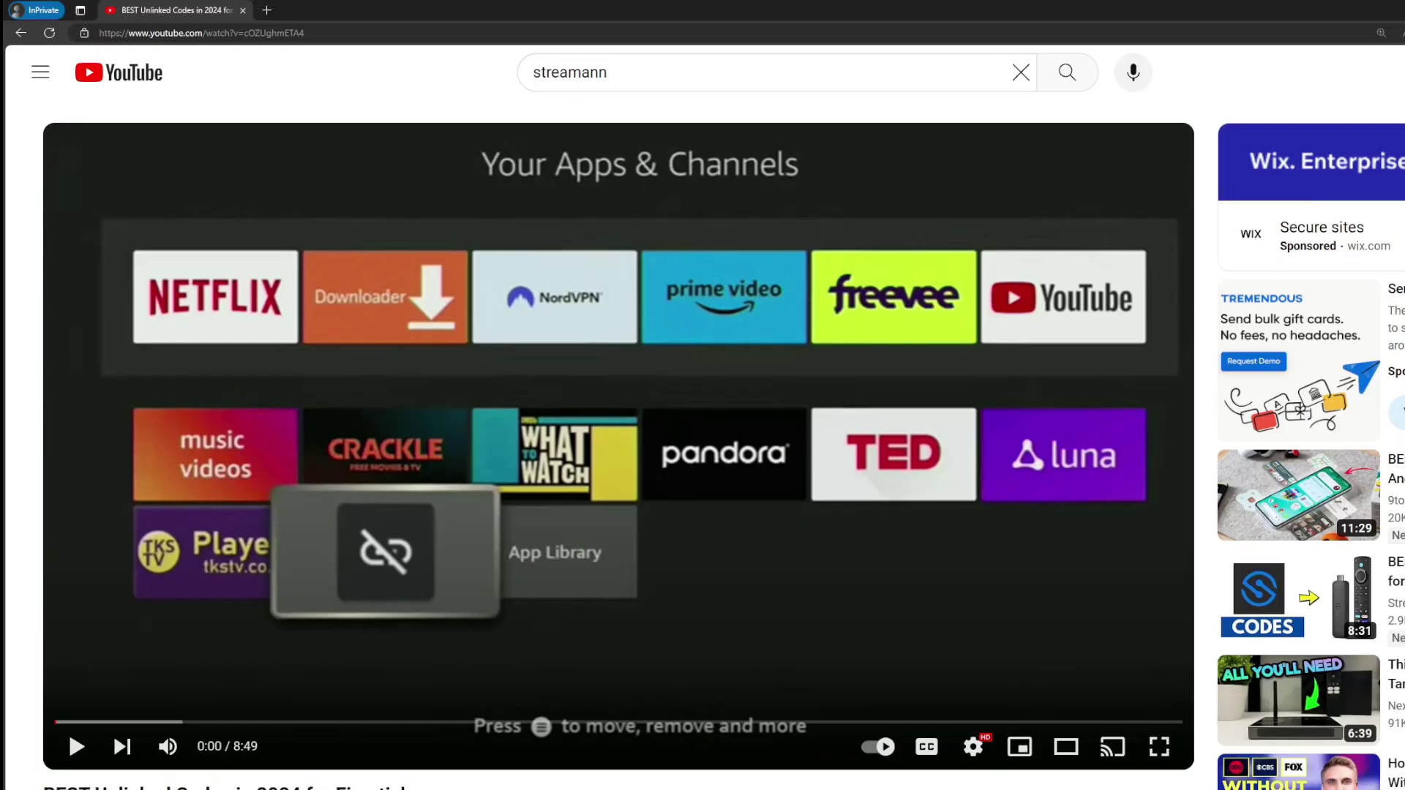
Follow the pinned comment's topvpnoffer.com link to NordVPN's deal page and select '3 months' in its headline
{"action": "scroll", "coordinate": [463, 548], "scroll_direction": "down", "scroll_amount": 6}
{"action": "left_click", "coordinate": [468, 439]}
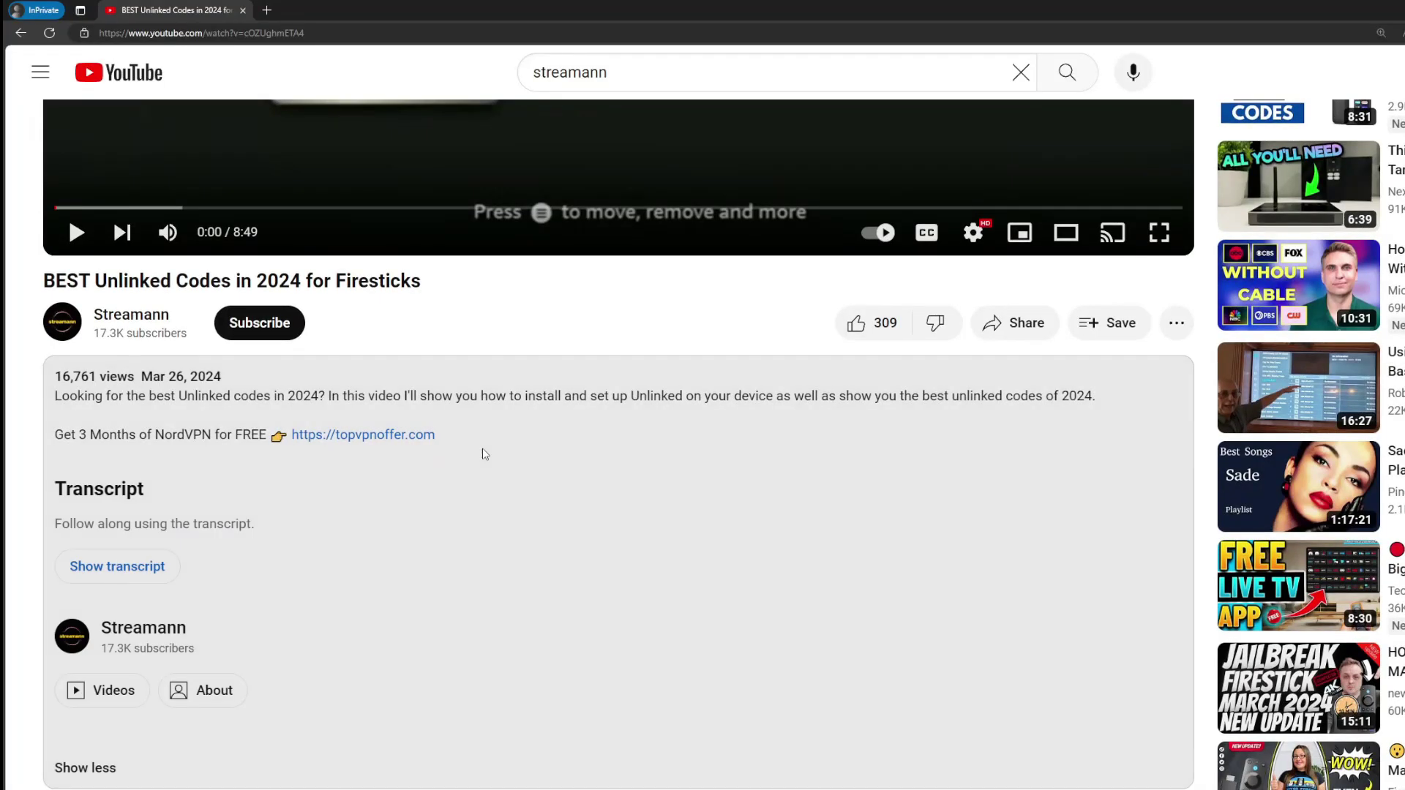
{"action": "scroll", "coordinate": [412, 451], "scroll_direction": "down", "scroll_amount": 6}
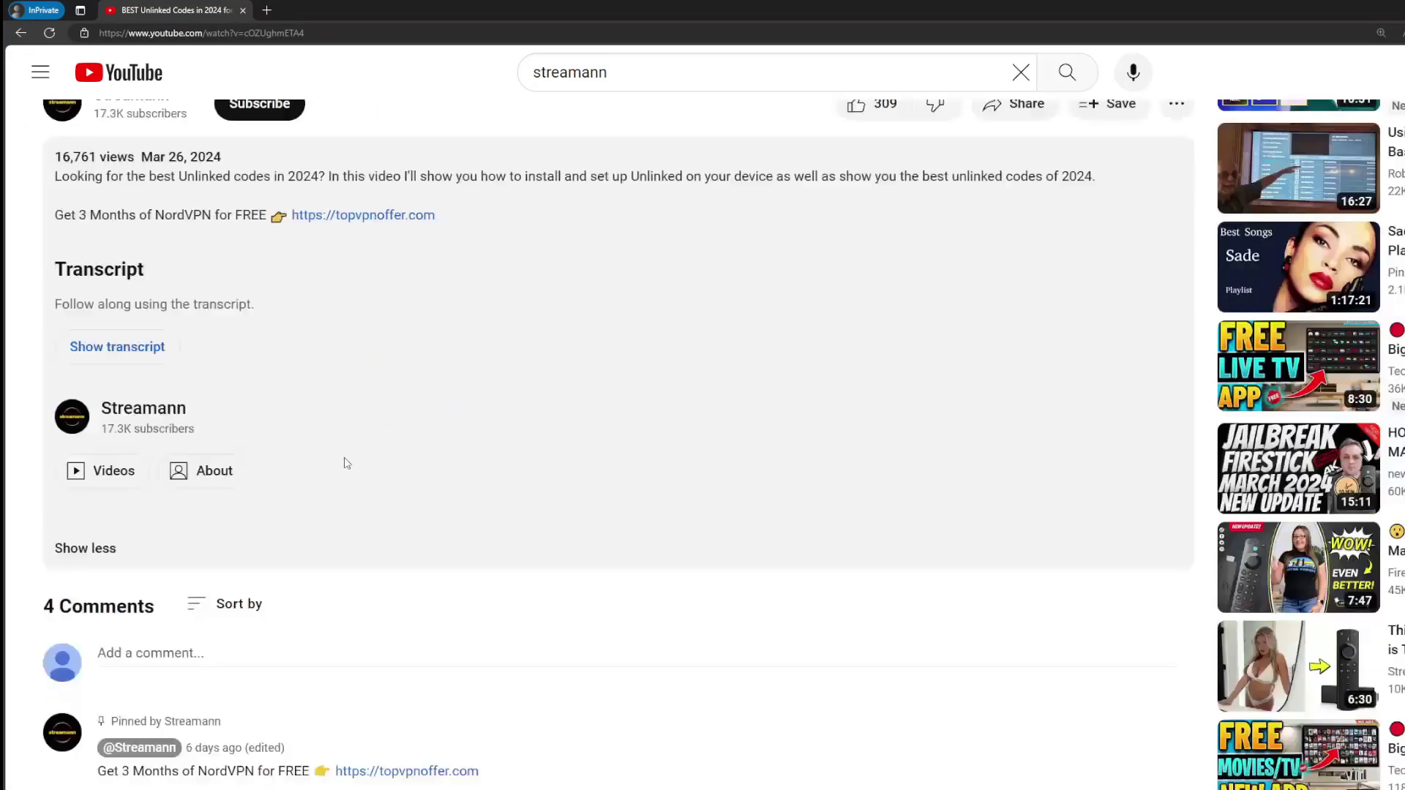
{"action": "left_click_drag", "start_coordinate": [481, 608], "coordinate": [376, 584]}
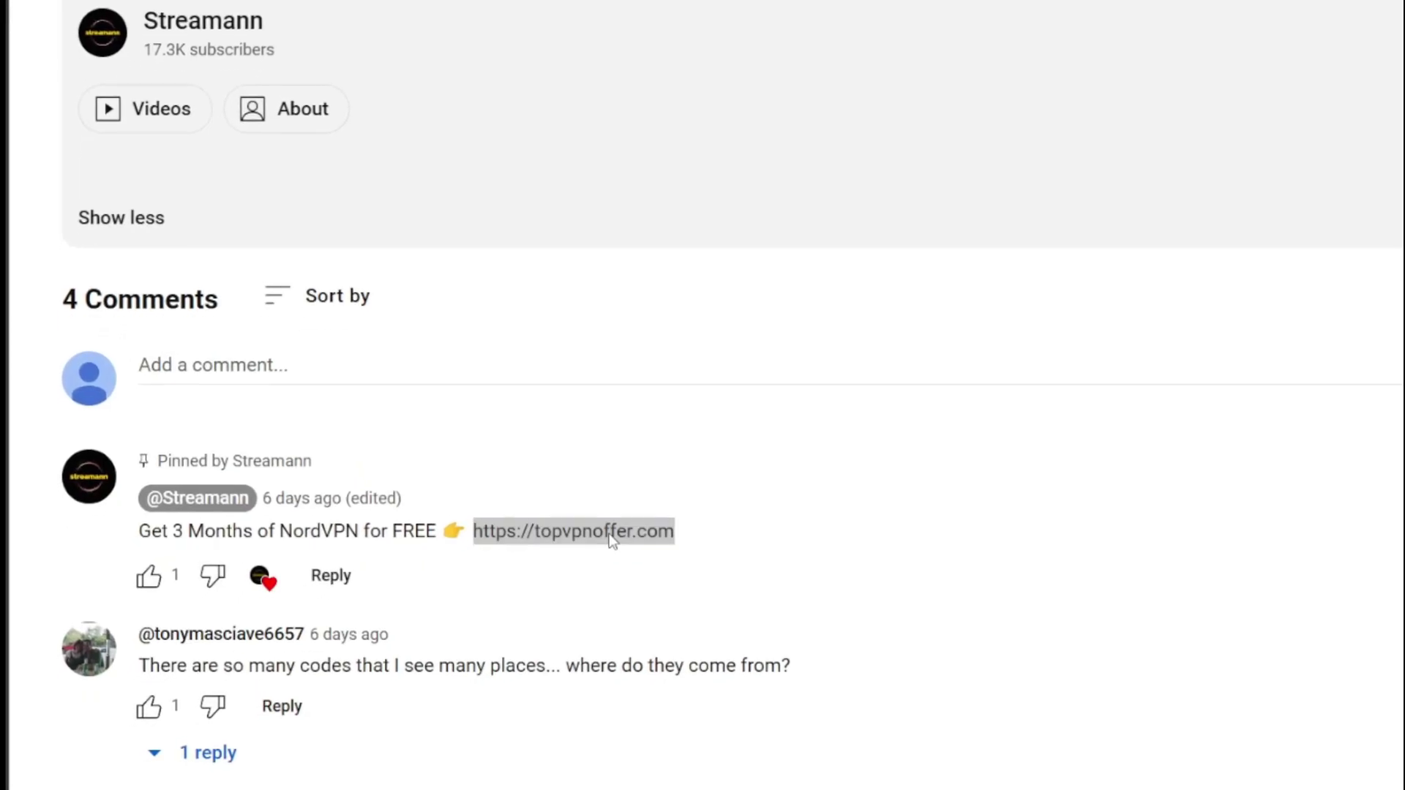
{"action": "left_click", "coordinate": [610, 532]}
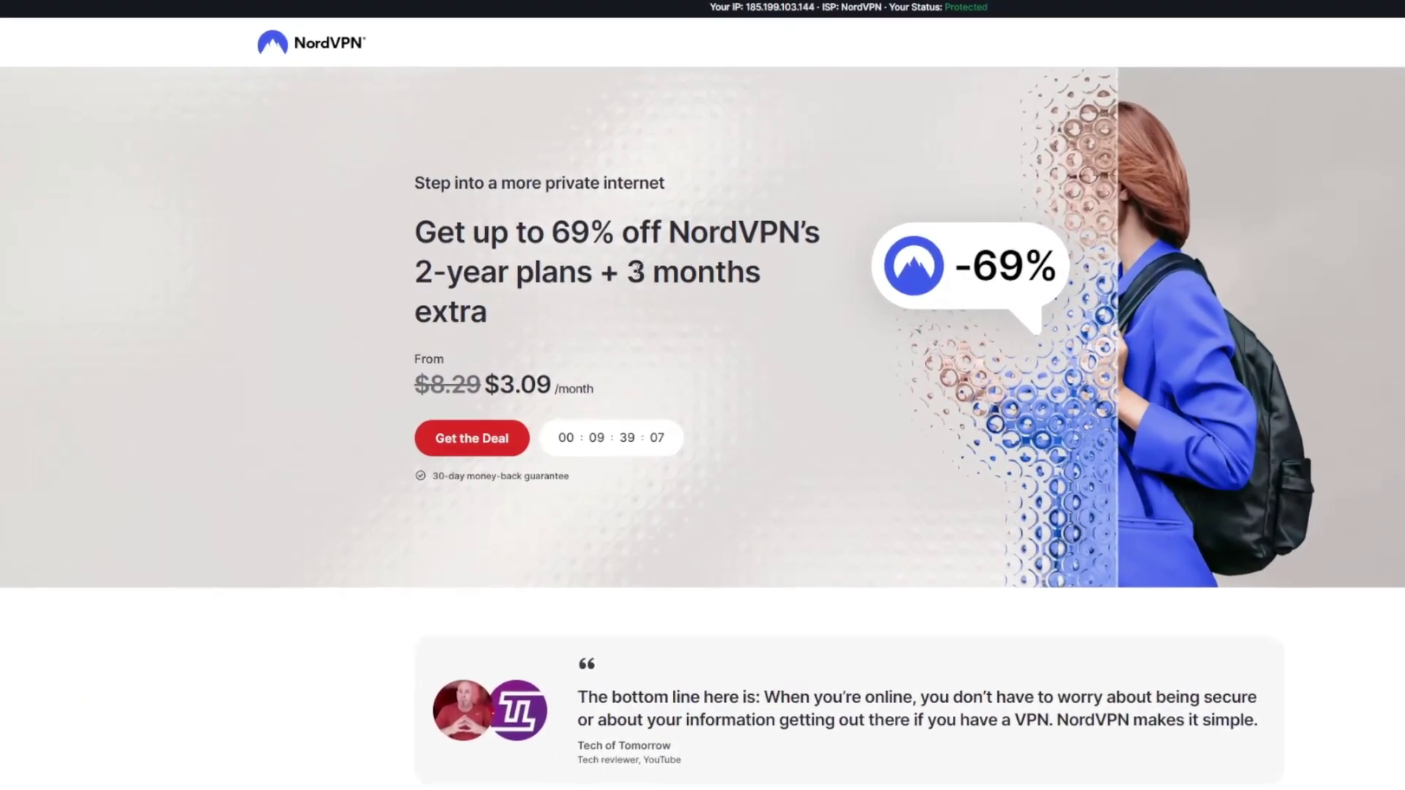
{"action": "left_click_drag", "start_coordinate": [631, 274], "coordinate": [774, 304]}
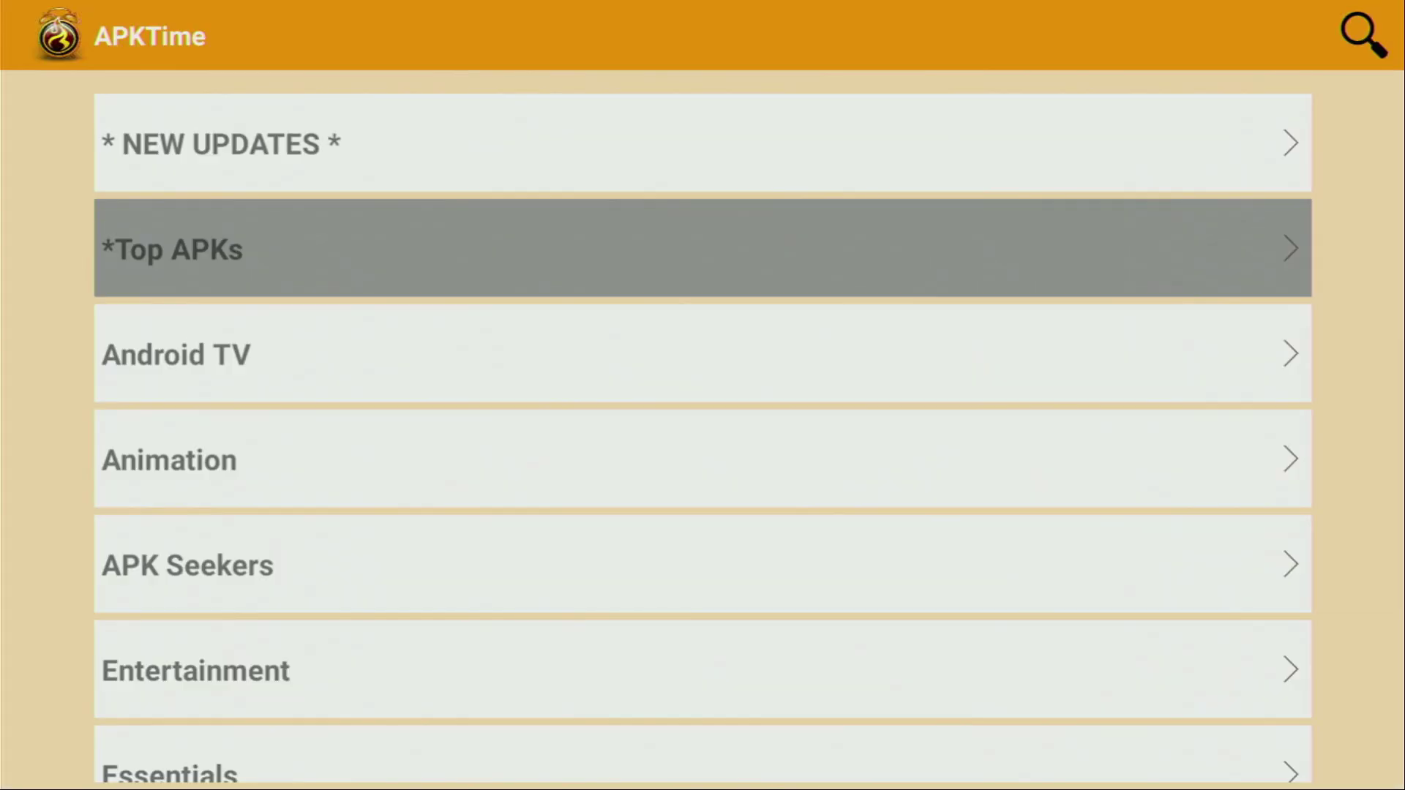
{"action": "left_click", "coordinate": [702, 354]}
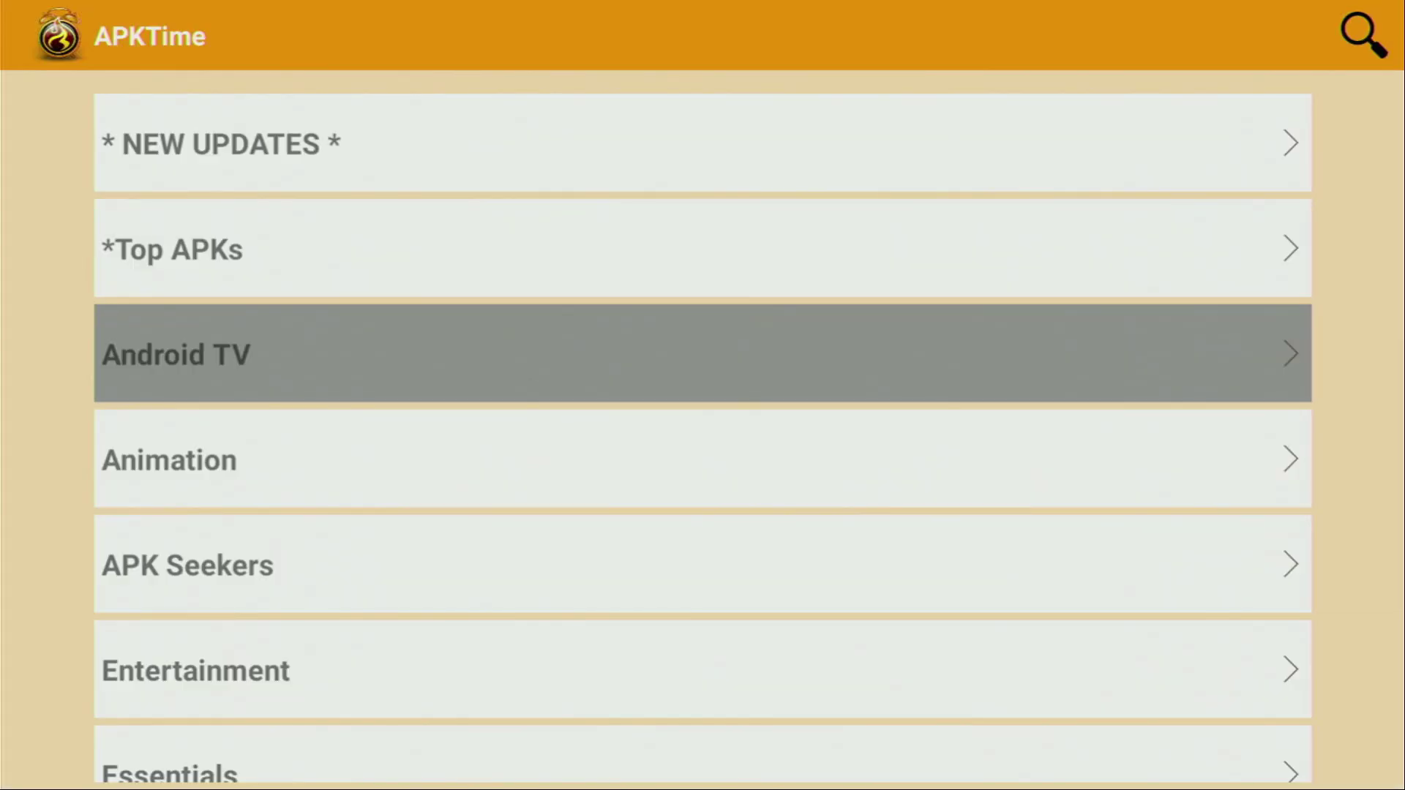
{"action": "key", "text": "Down"}
{"action": "key", "text": "Down"}
{"action": "key", "text": "Down"}
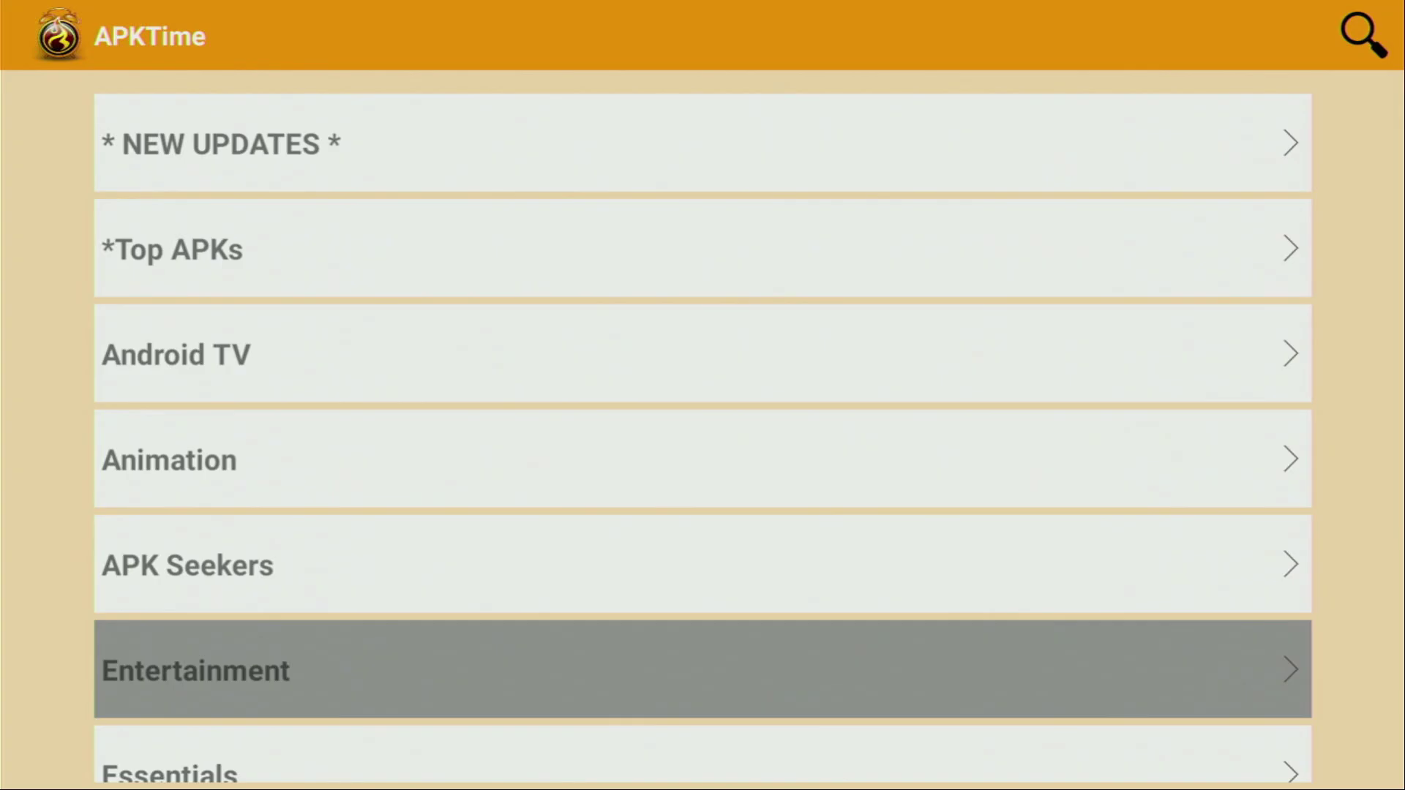
{"action": "key", "text": "Down"}
{"action": "key", "text": "Down"}
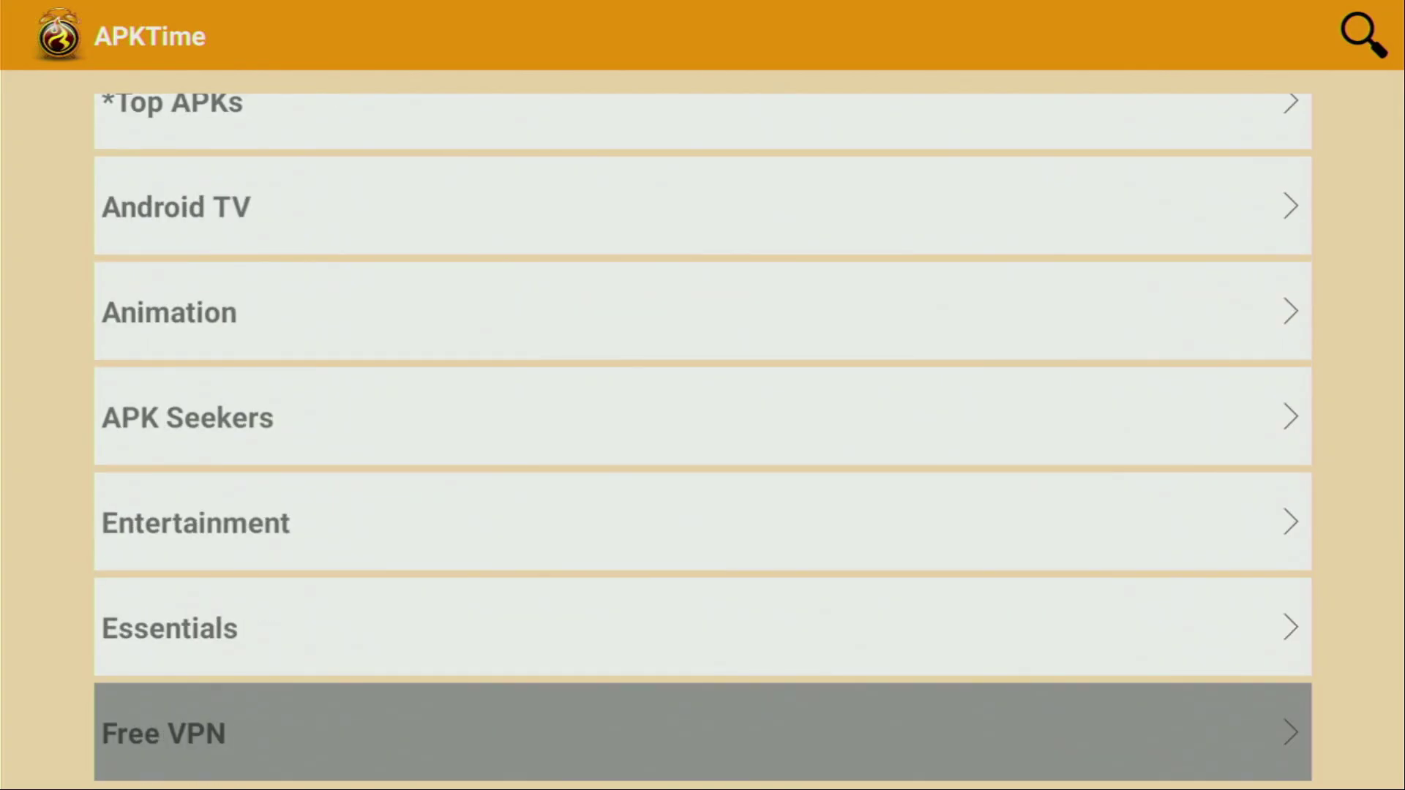
{"action": "key", "text": "Down"}
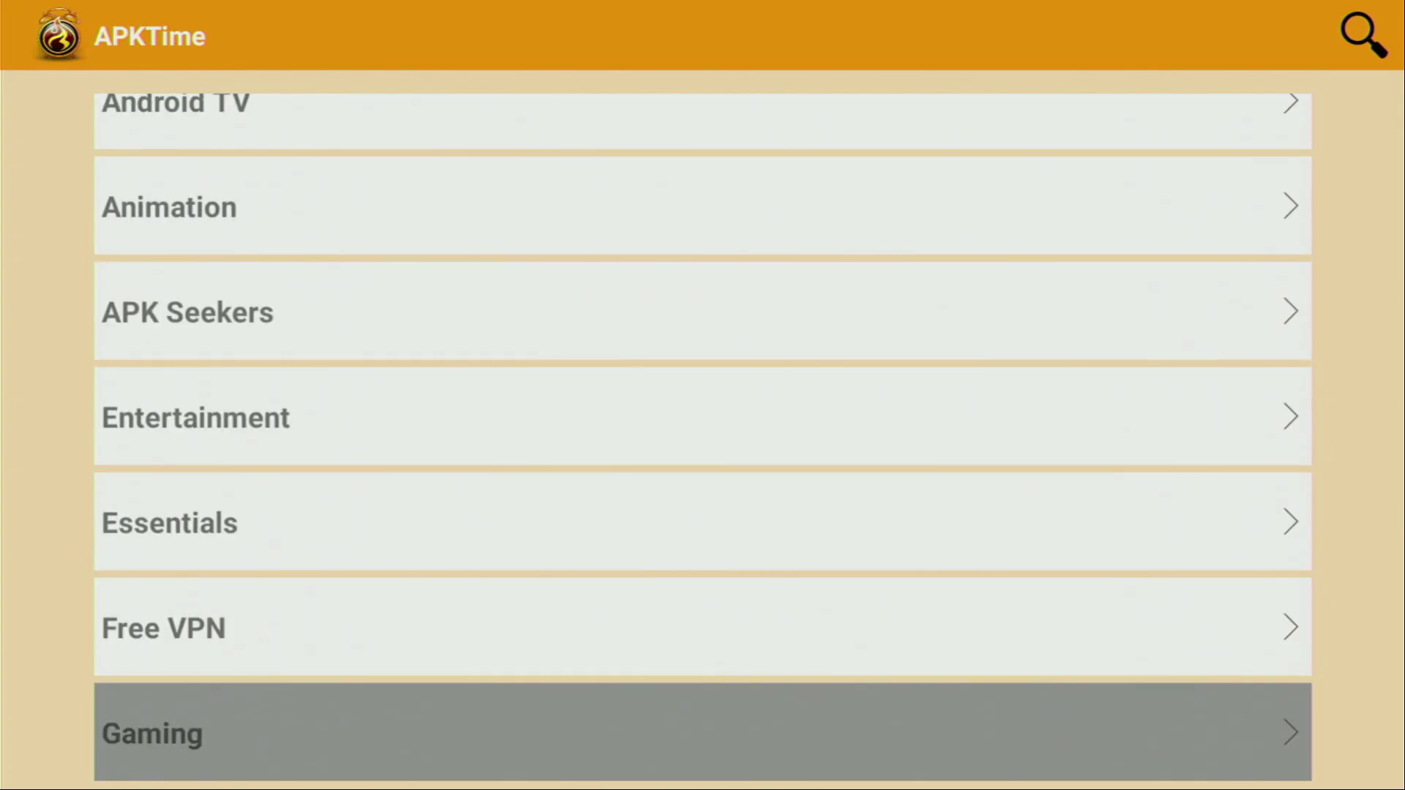
{"action": "key", "text": "Down"}
{"action": "key", "text": "Down"}
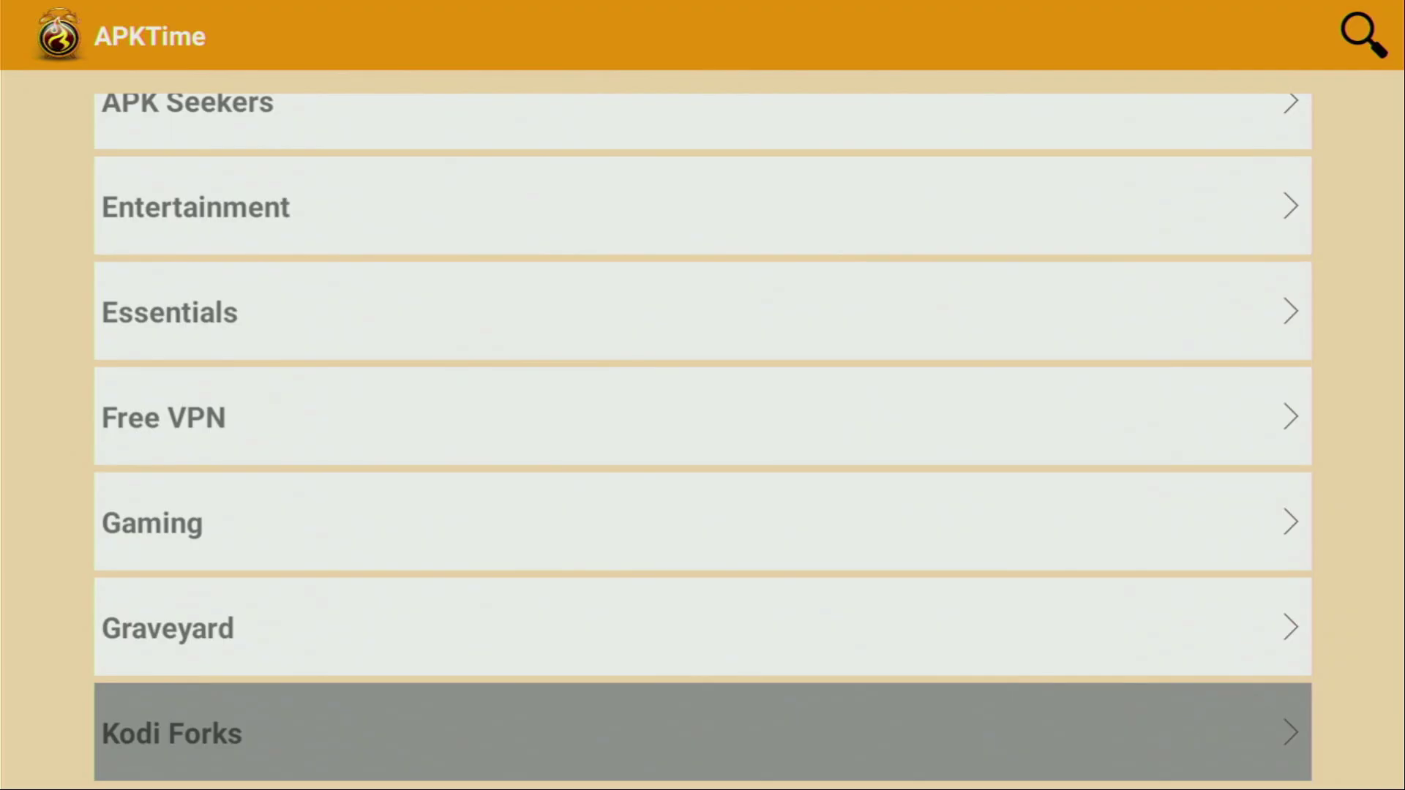
{"action": "key", "text": "Up"}
{"action": "key", "text": "Down"}
{"action": "key", "text": "Down"}
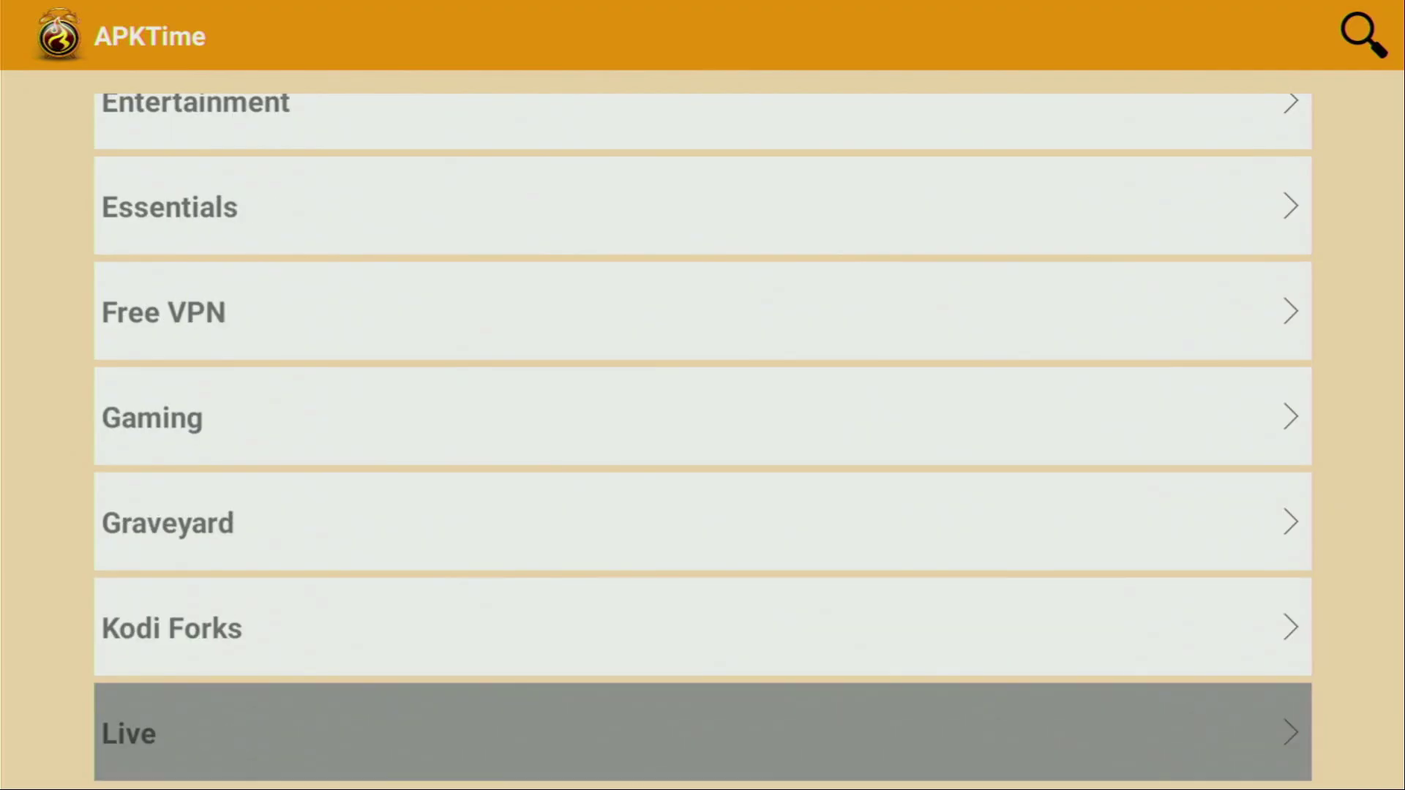
{"action": "key", "text": "Up"}
{"action": "key", "text": "Up"}
{"action": "key", "text": "Up"}
{"action": "key", "text": "Up"}
{"action": "key", "text": "Up"}
{"action": "key", "text": "Up"}
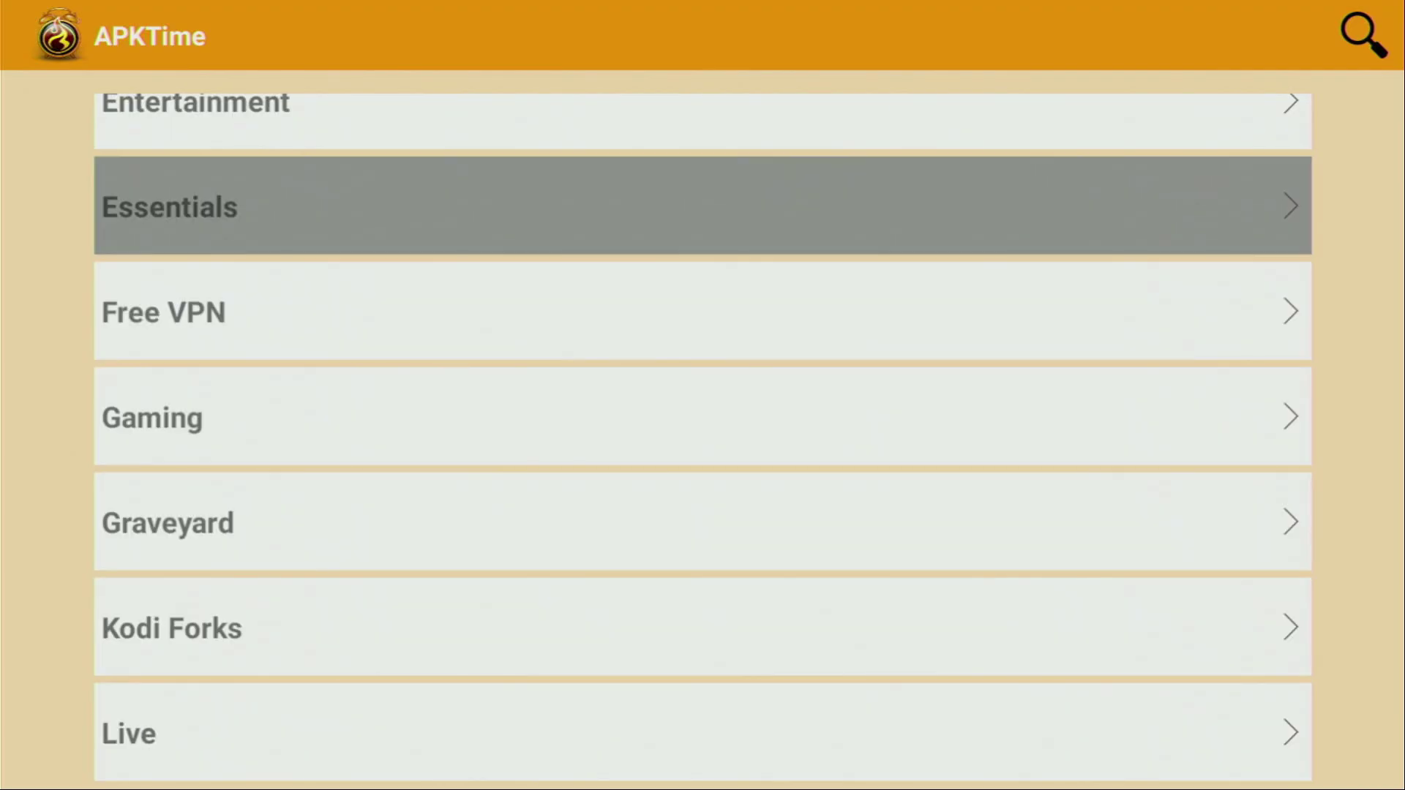
{"action": "key", "text": "Down"}
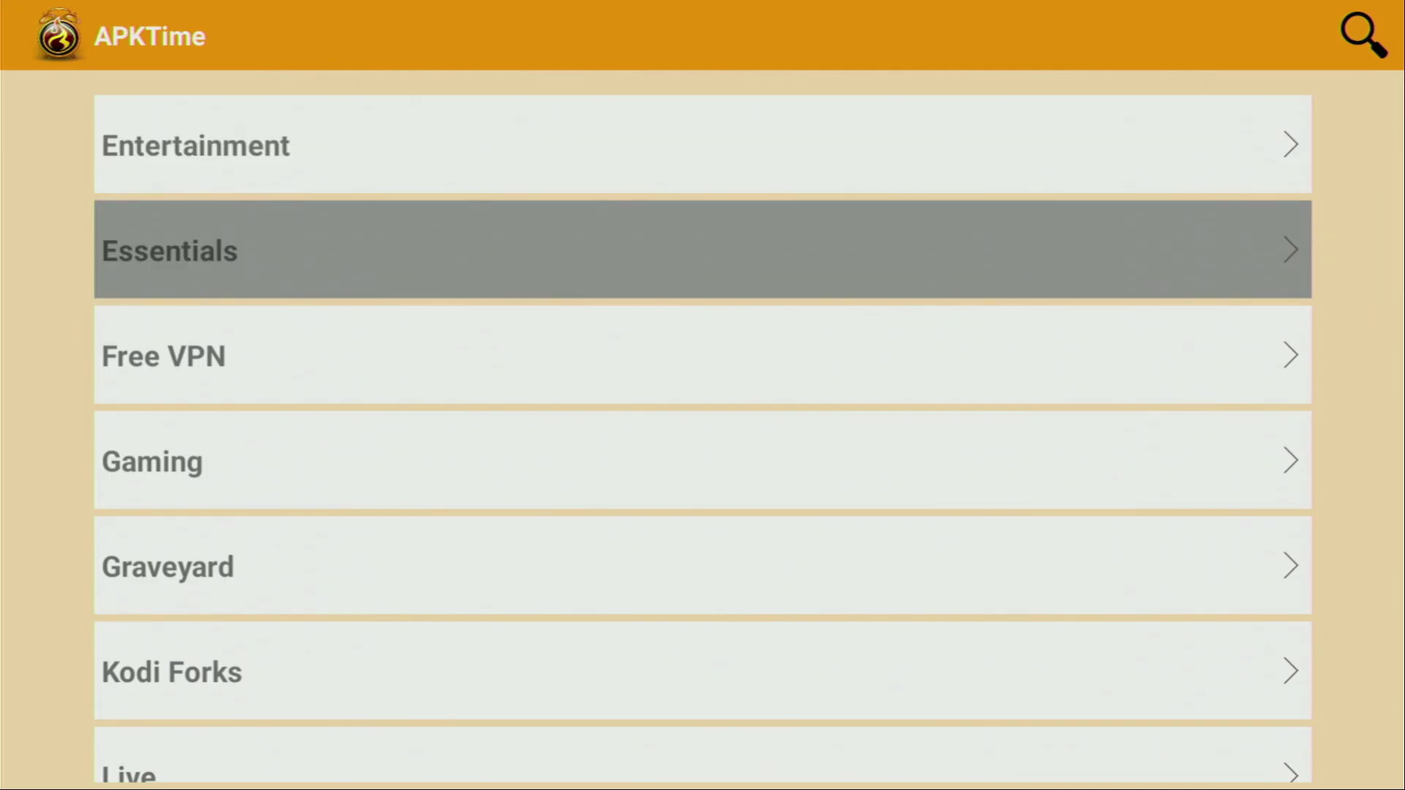